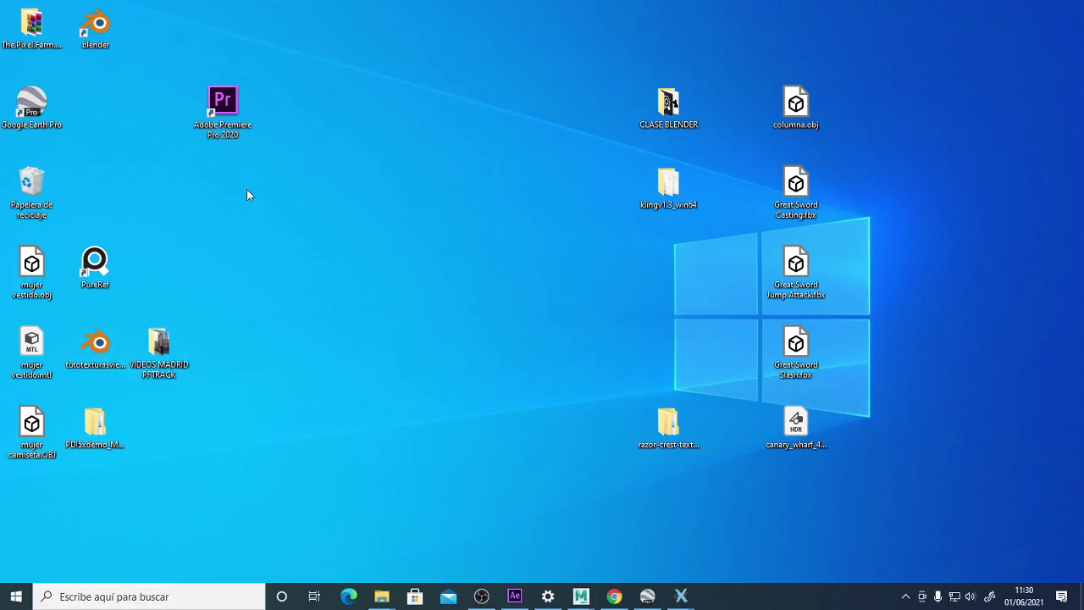
Launch Blender and delete all the objects in the default scene.
double_click(97, 26)
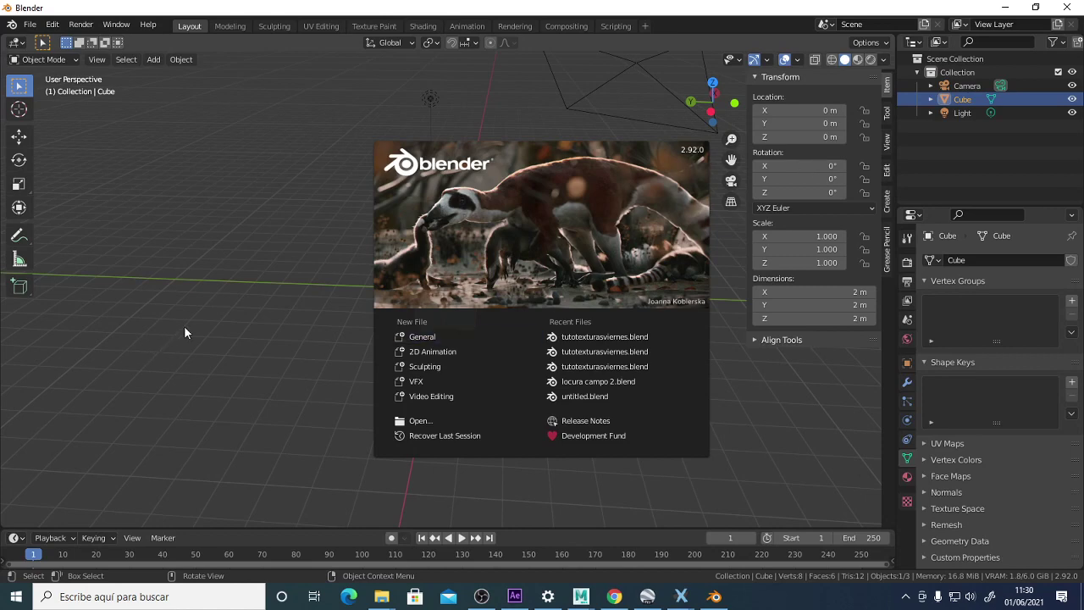
left_click(260, 286)
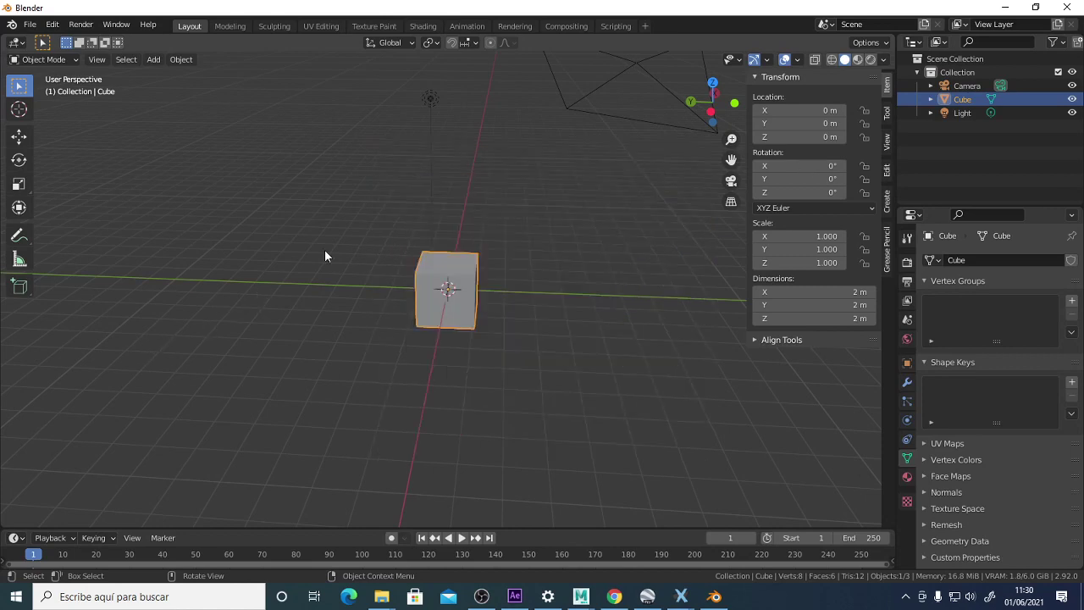
middle_click_drag(483, 311, 566, 259)
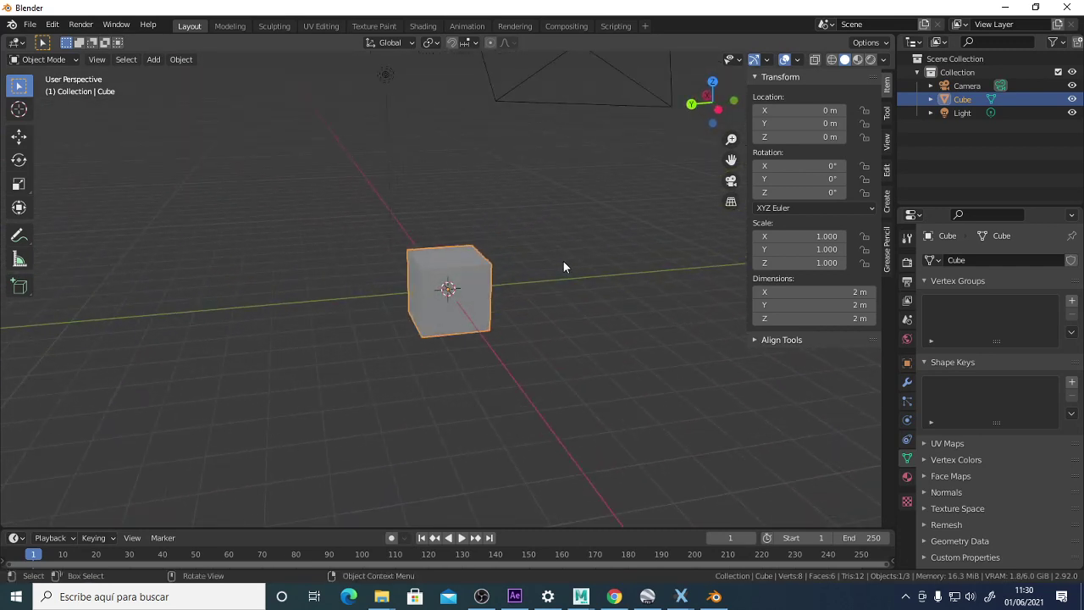
key("a")
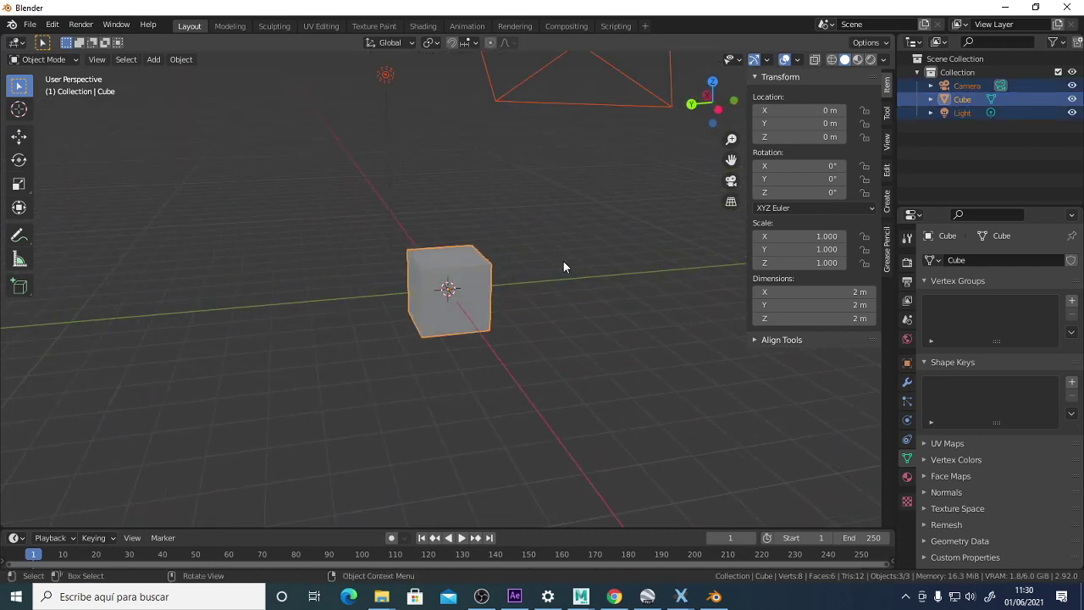
key("x")
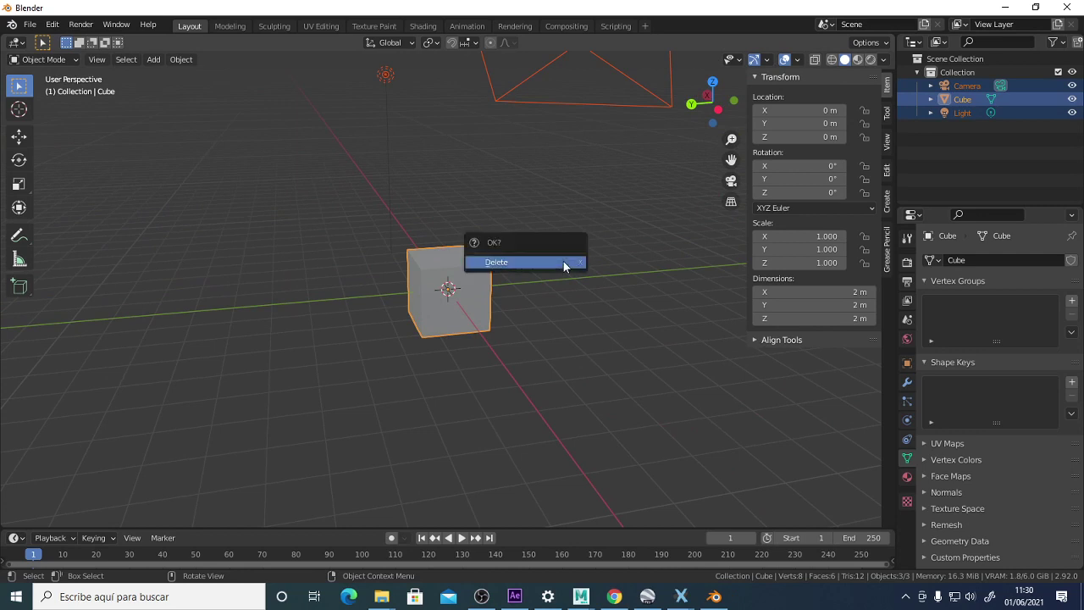
left_click(565, 263)
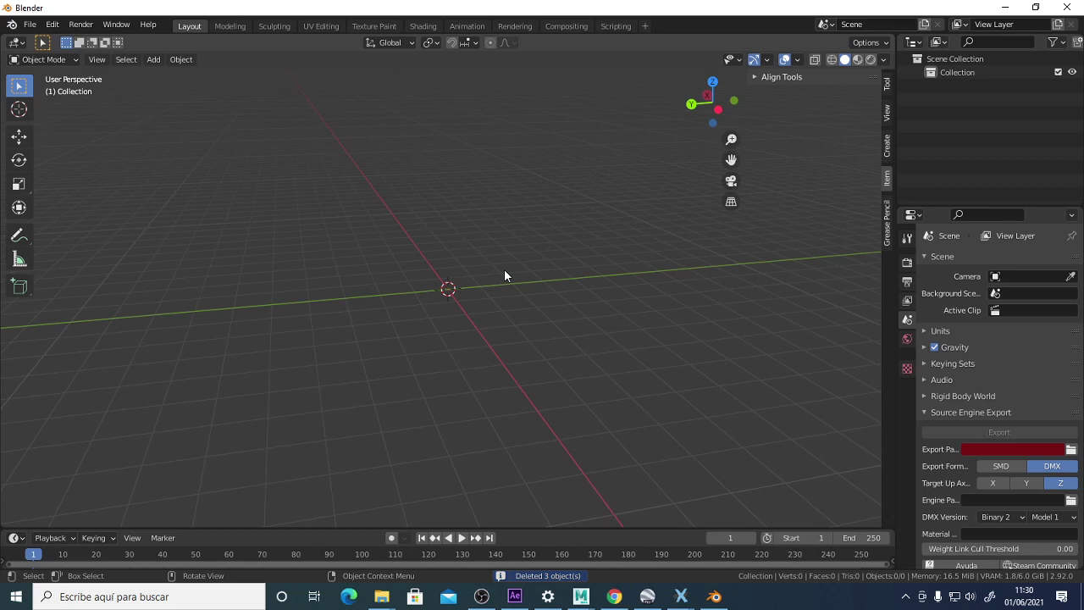
Add a mesh plane at the origin and scale it up to about 10.2 m per side as a floor.
middle_click_drag(504, 269, 486, 277)
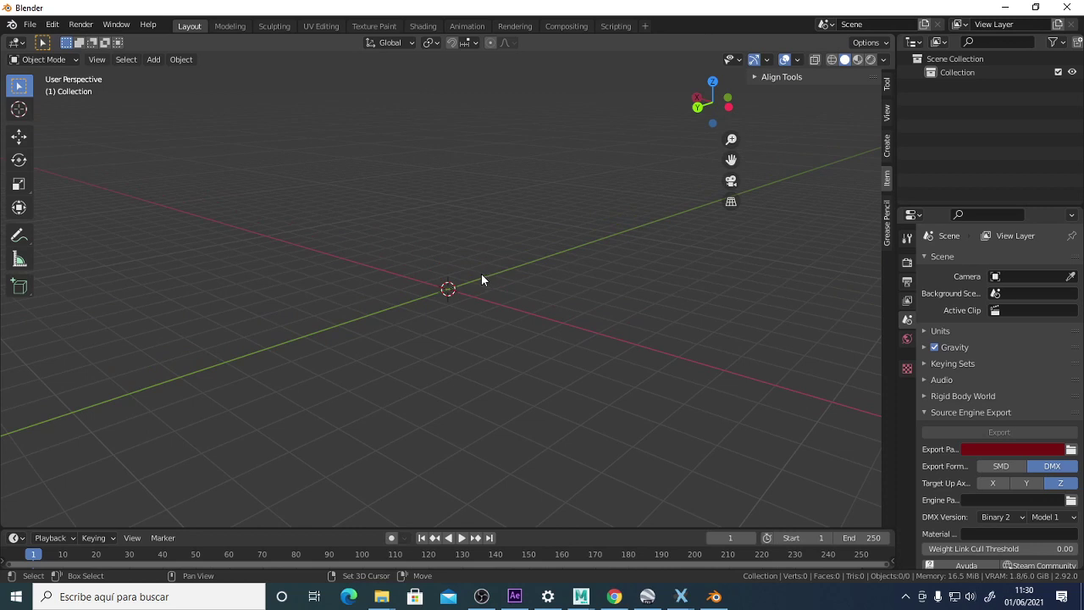
key("shift+a")
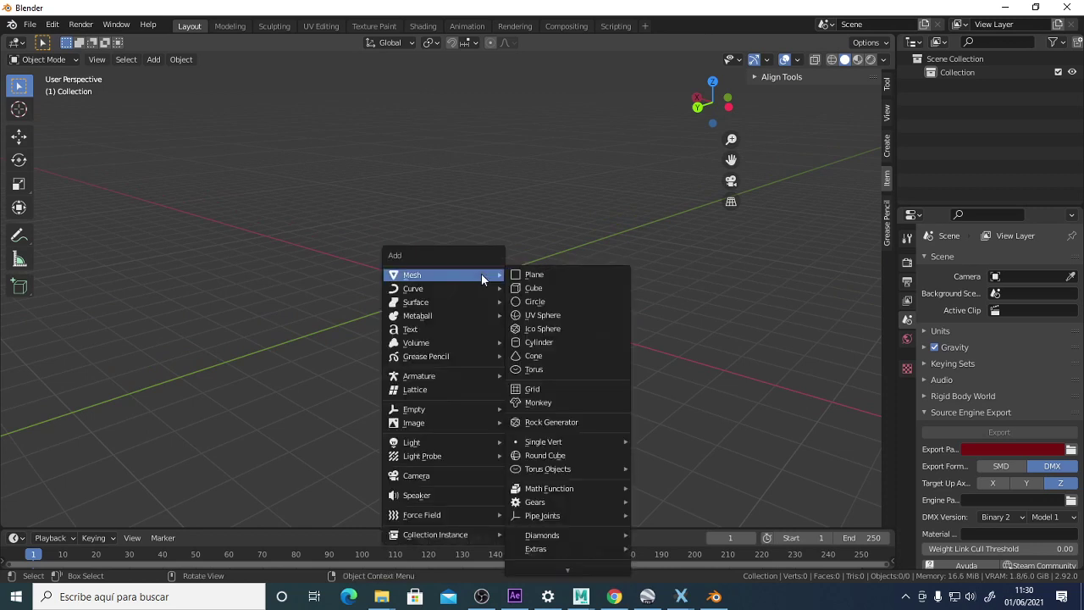
left_click(527, 276)
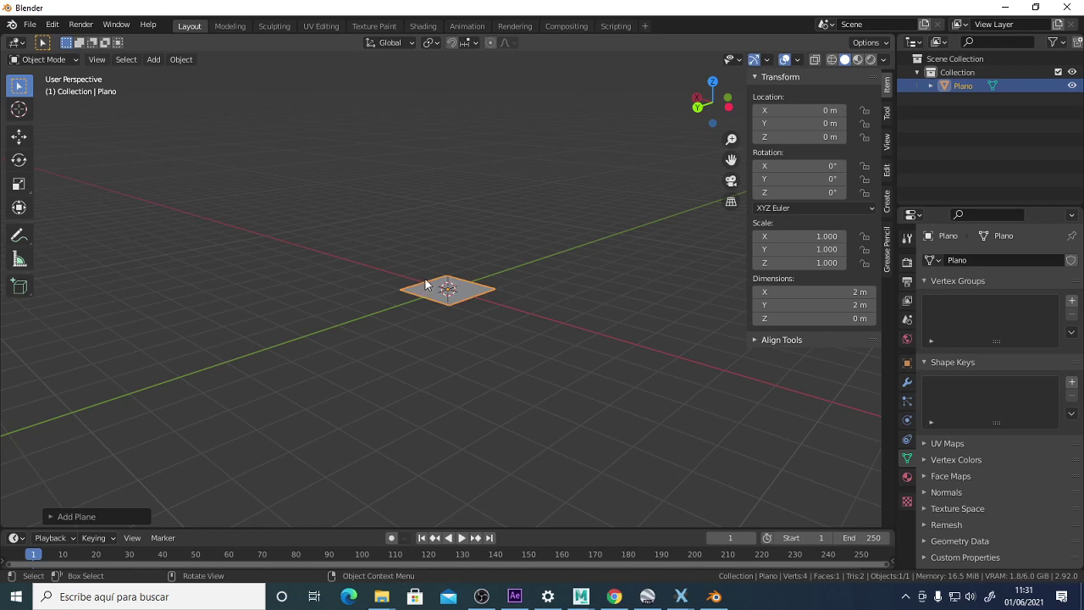
key("s")
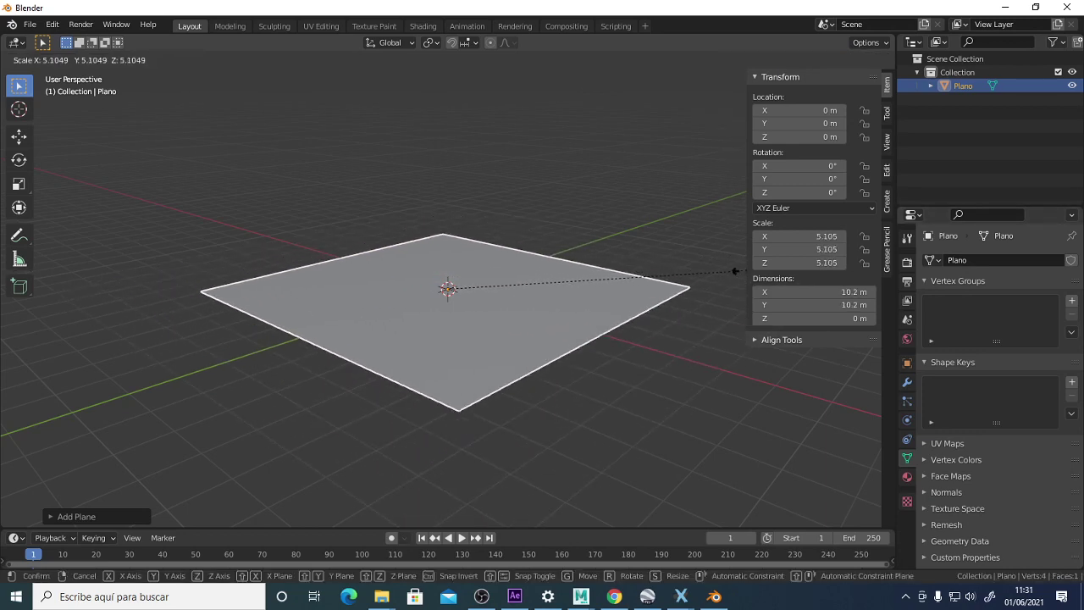
left_click(736, 272)
Add a cube at the centre of the plane and scale it down to about 1.04 m per side.
scroll(585, 288, "up", 4)
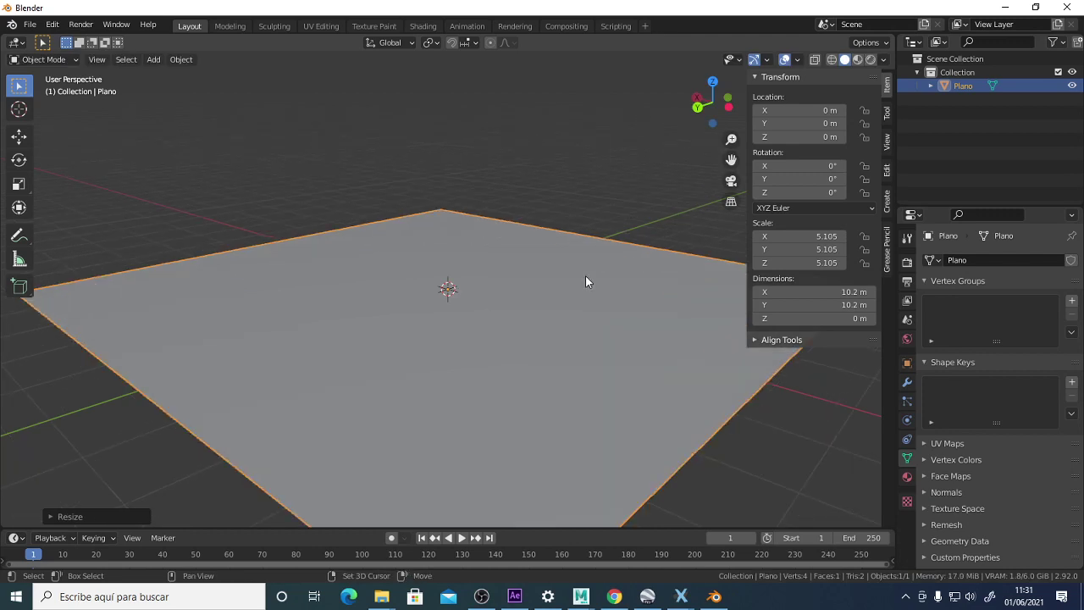
key("shift+a")
mouse_move(581, 276)
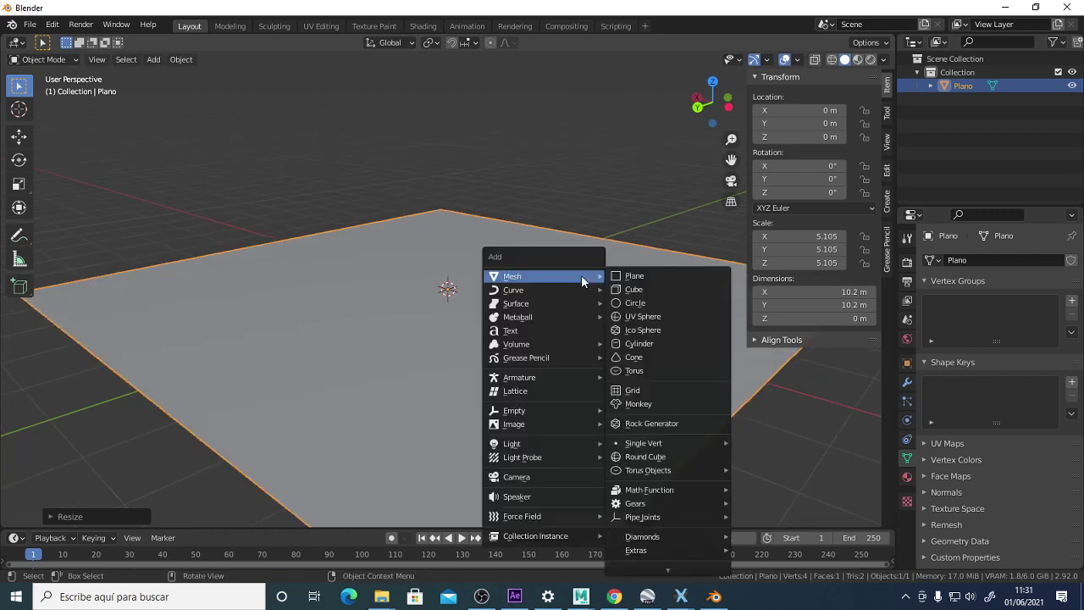
left_click(644, 290)
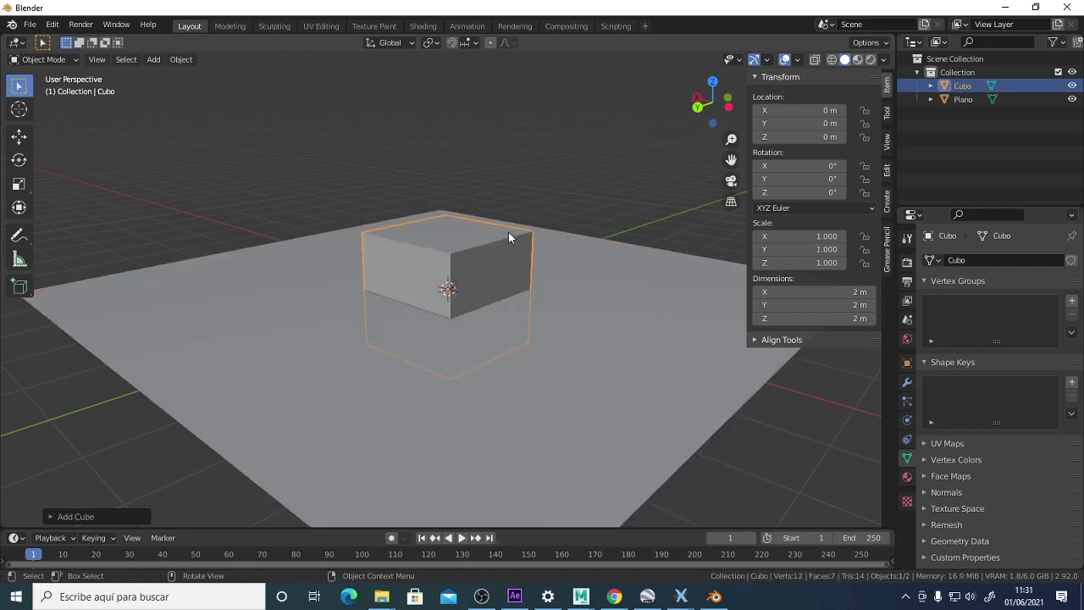
key("s")
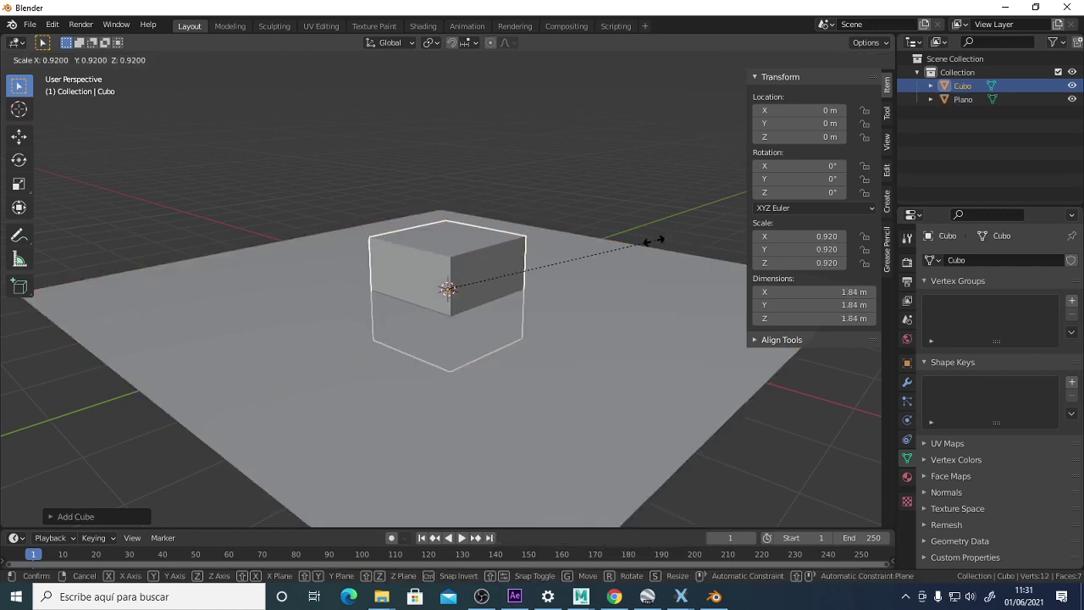
left_click(565, 260)
Raise the cube about 0.56 m along the Z axis so that it sits just above the plane.
key("g")
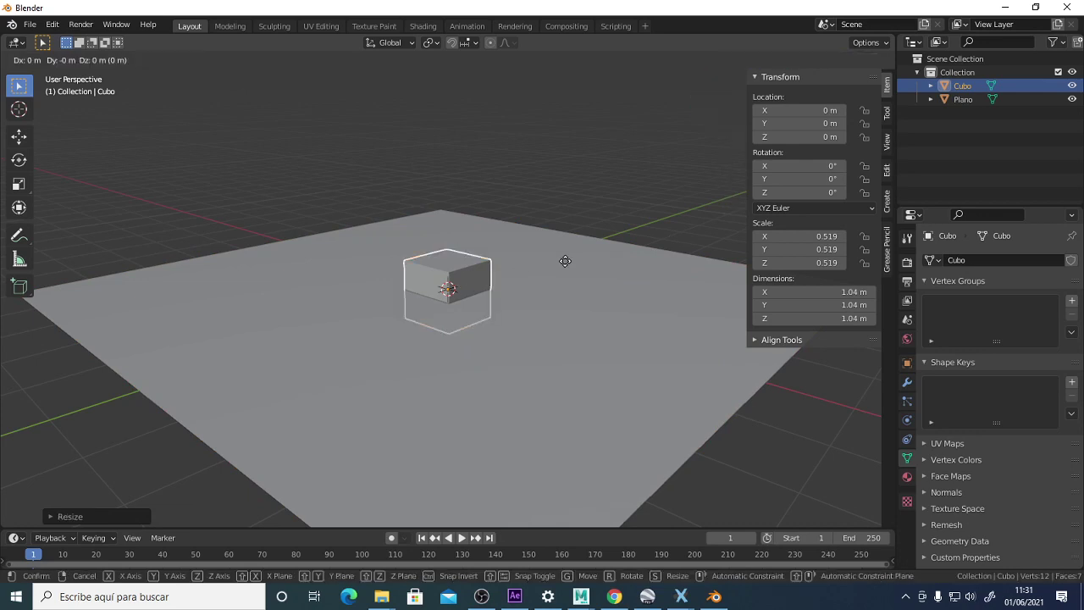
key("z")
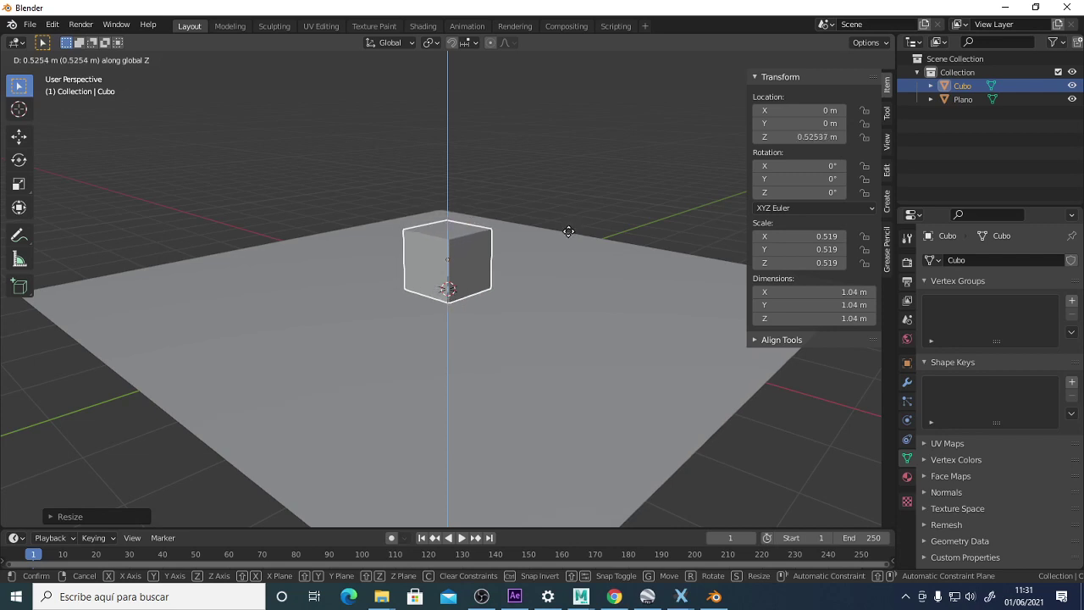
left_click(570, 235)
Add a UV sphere and scale it down to about 1.14 m in diameter.
middle_click_drag(571, 235, 551, 257)
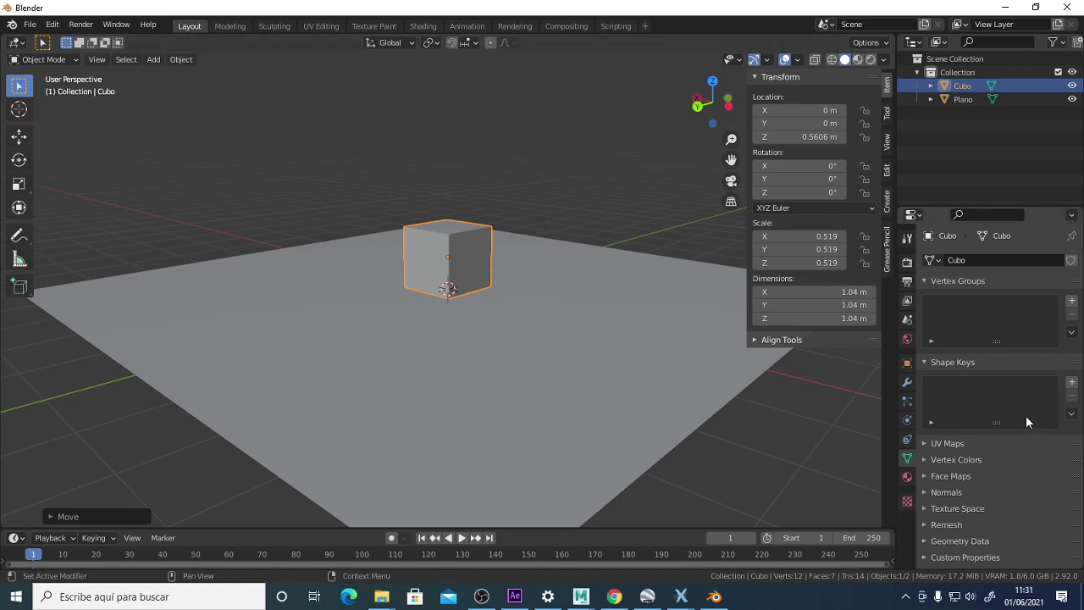
middle_click_drag(530, 178, 613, 208)
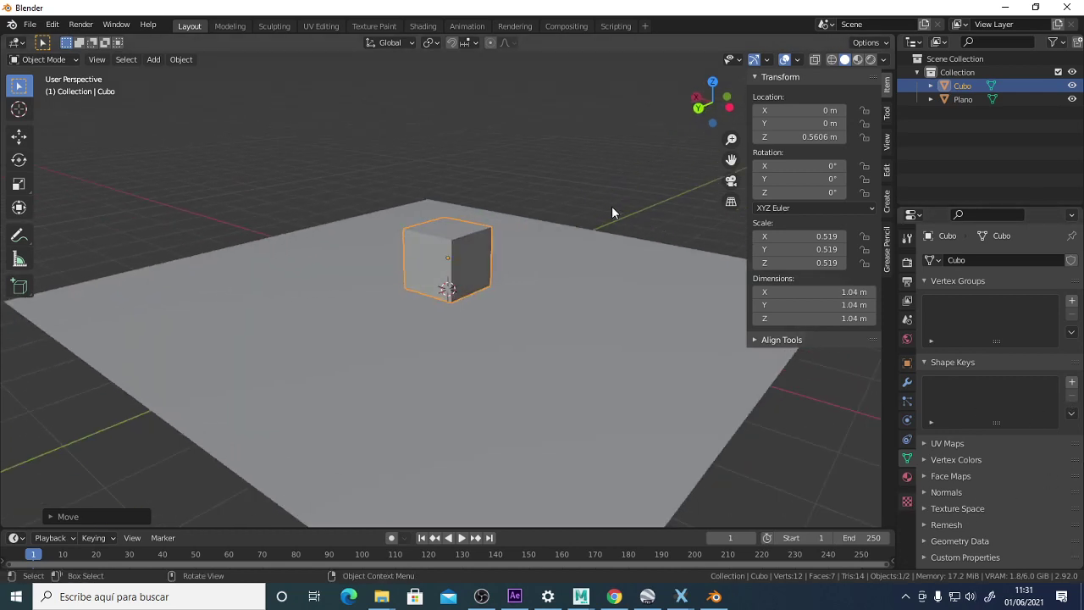
middle_click_drag(428, 178, 492, 176)
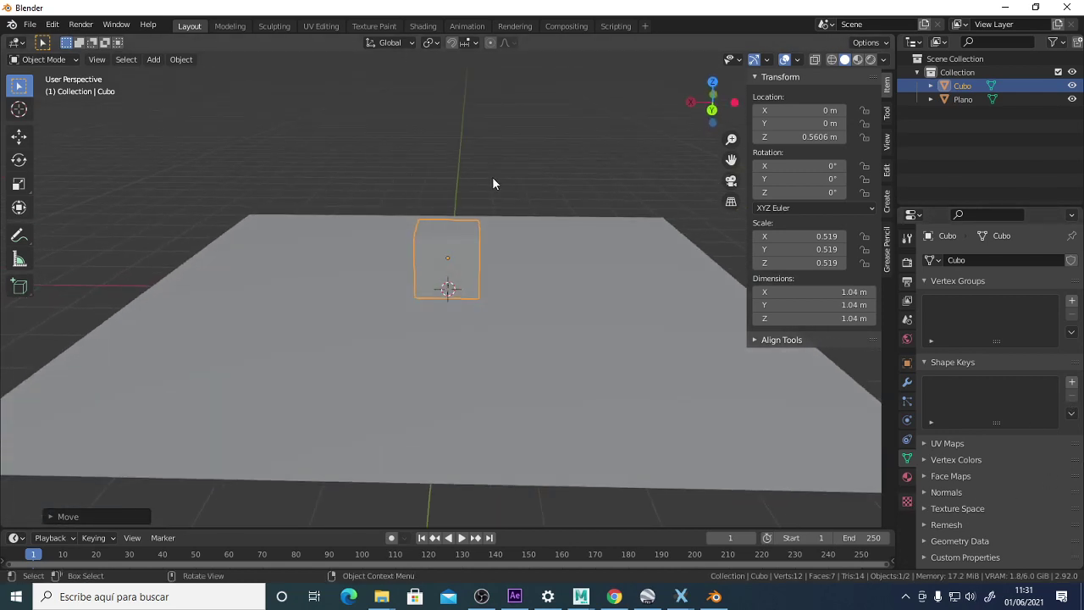
key("shift+a")
mouse_move(495, 176)
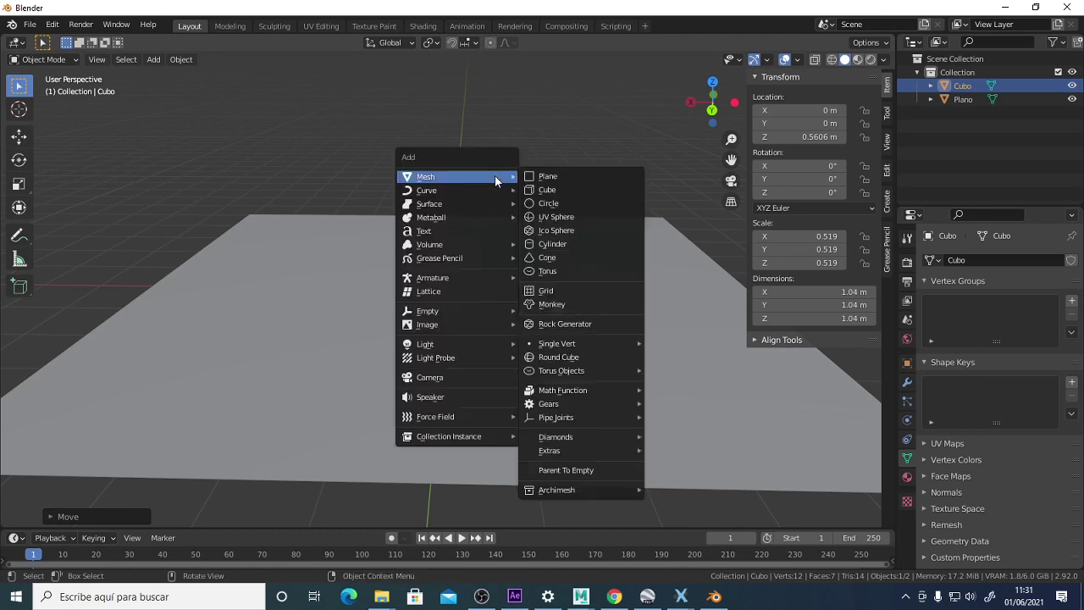
left_click(586, 219)
key("s")
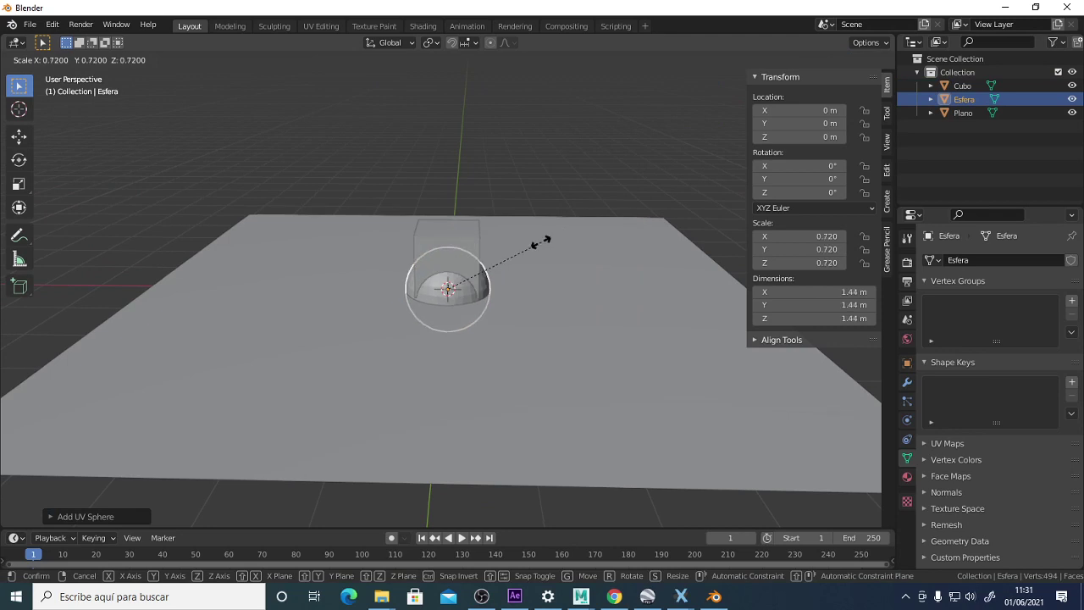
left_click(523, 260)
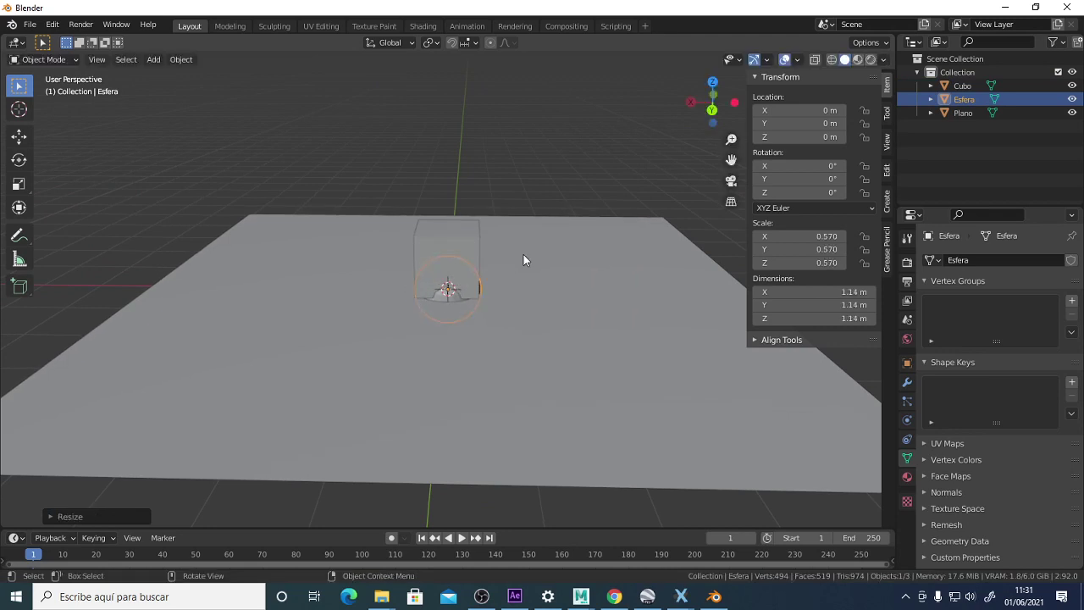
Move the sphere beside the cube and above the plane, to about X 3.44 m, Y -0.18 m, Z 0.76 m.
key("g")
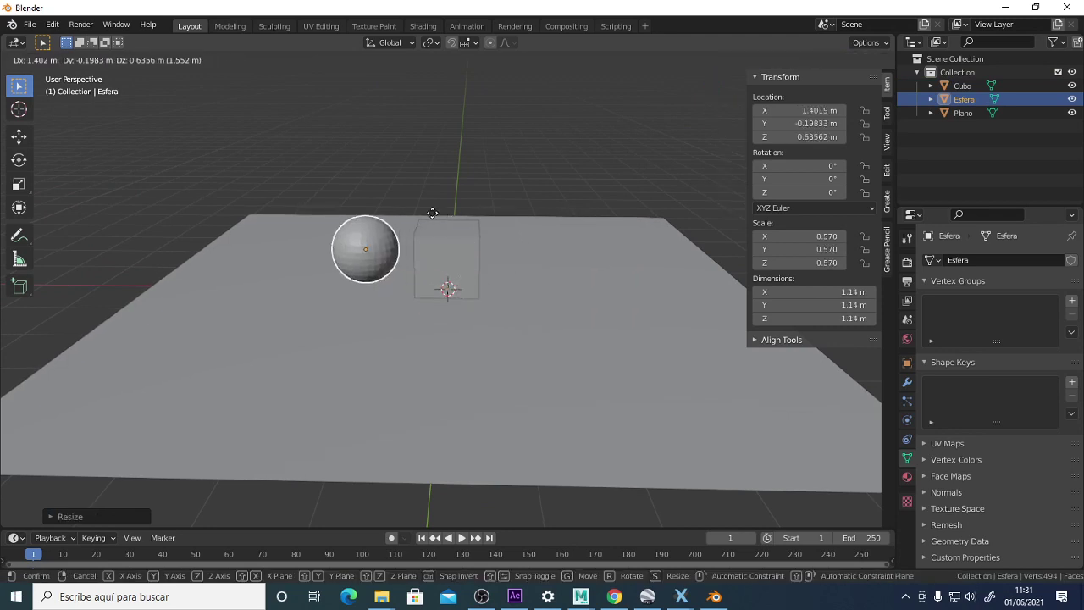
left_click(324, 209)
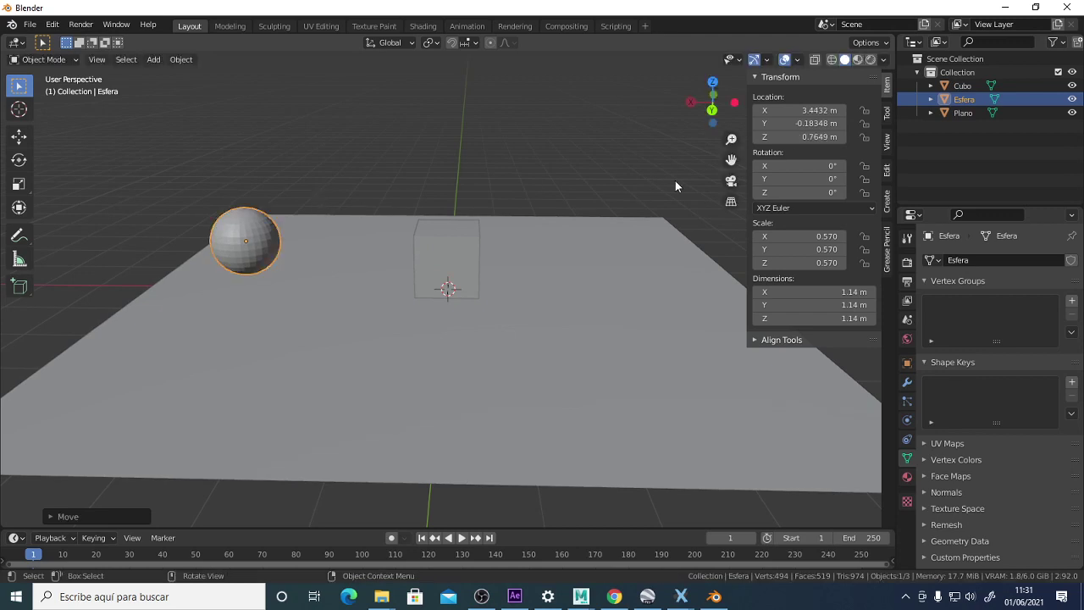
middle_click_drag(467, 198, 579, 202)
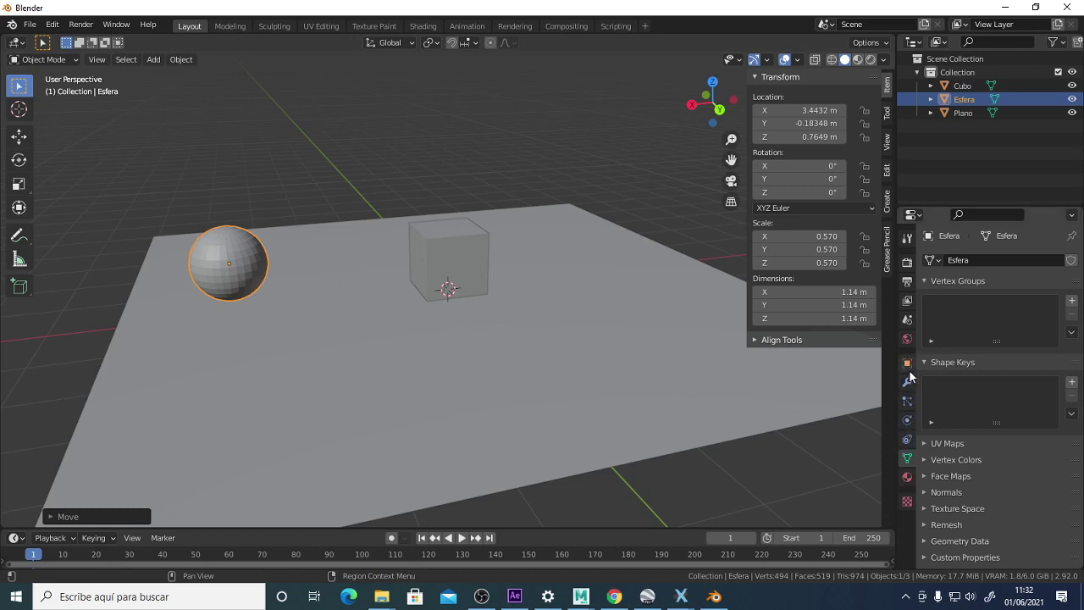
Enable Rigid Body physics on the plane.
left_click(907, 422)
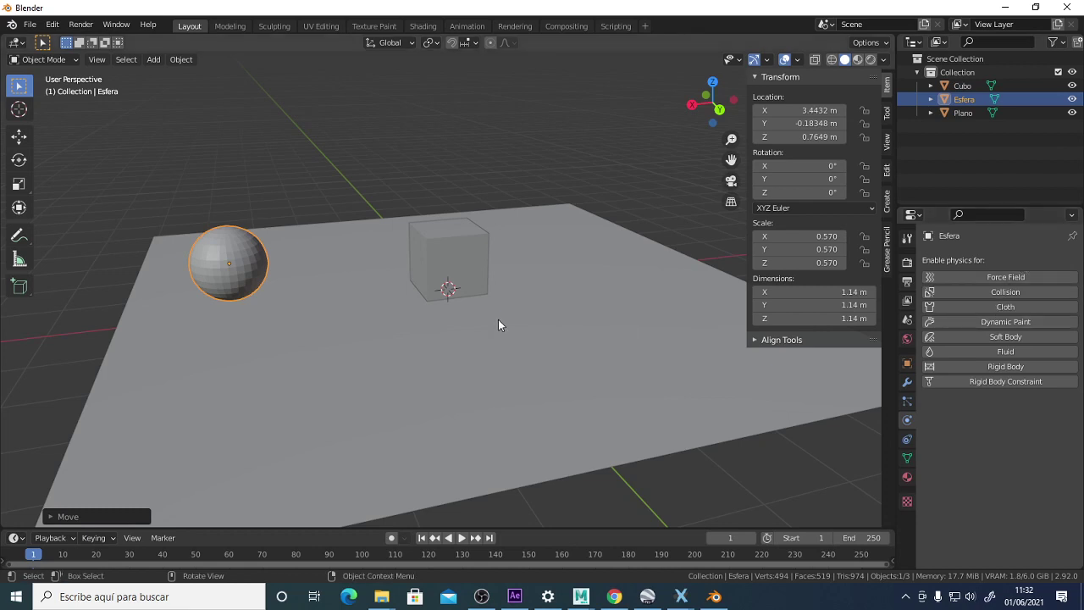
left_click(590, 283)
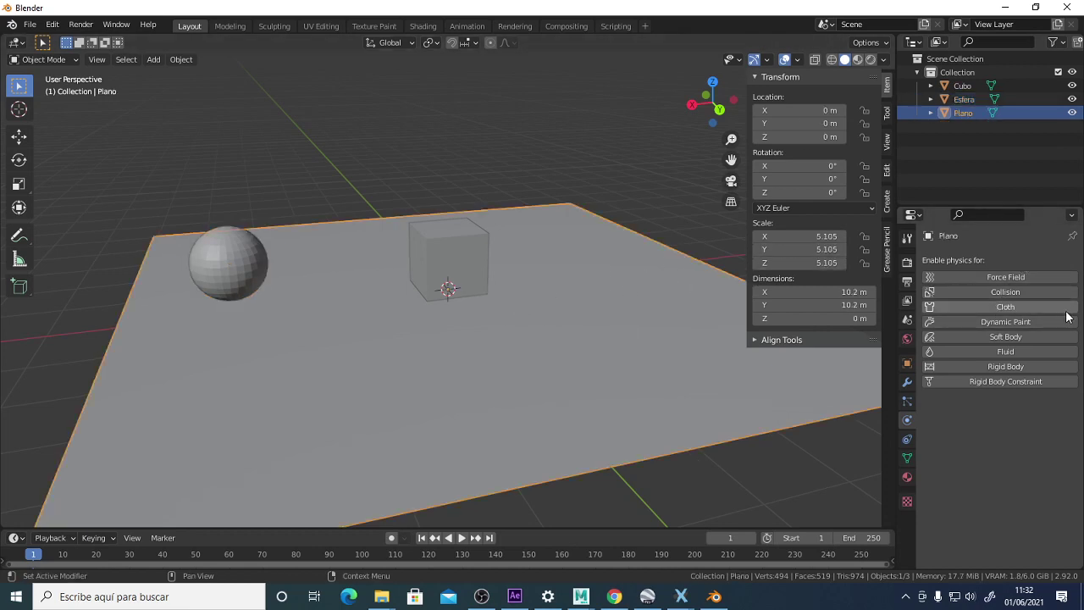
left_click(1005, 368)
scroll(1004, 367, "down", 2)
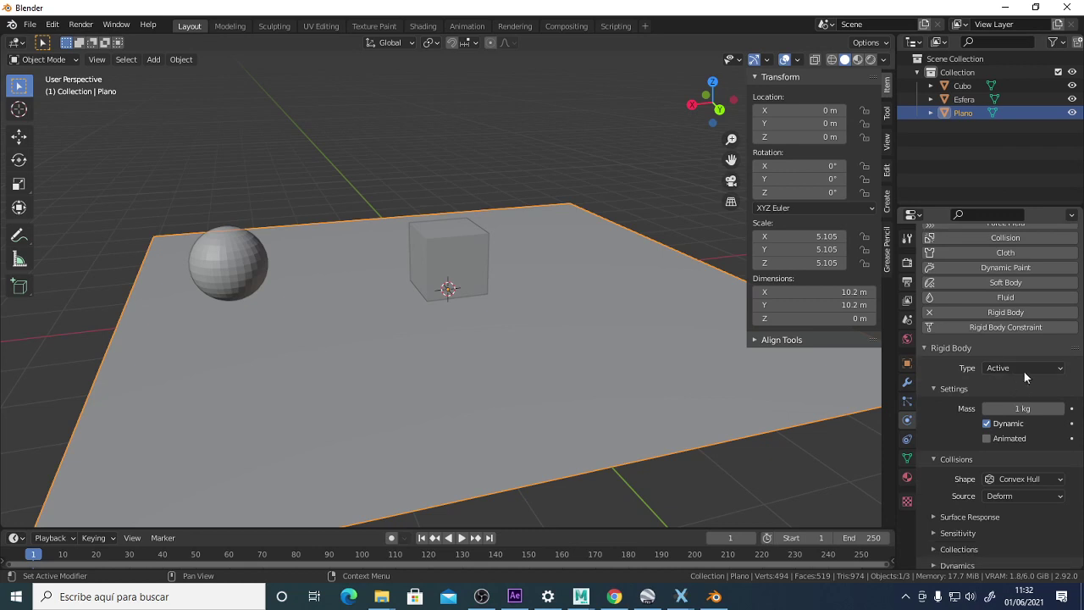
Examine the type and collision shape options available for the plane's rigid body.
left_click(1019, 367)
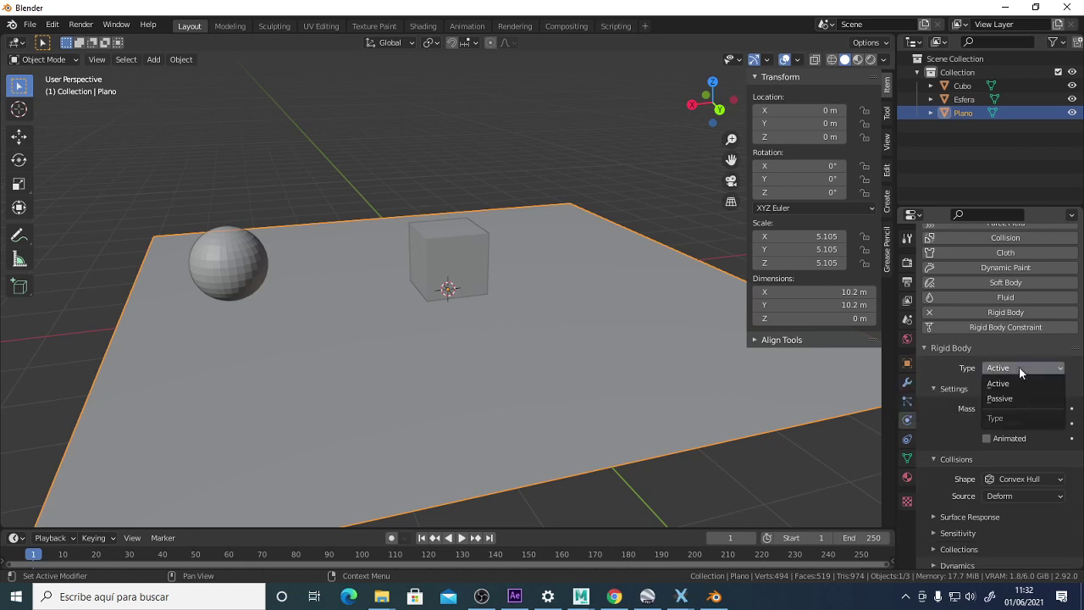
left_click(1030, 360)
scroll(1030, 360, "down", 1)
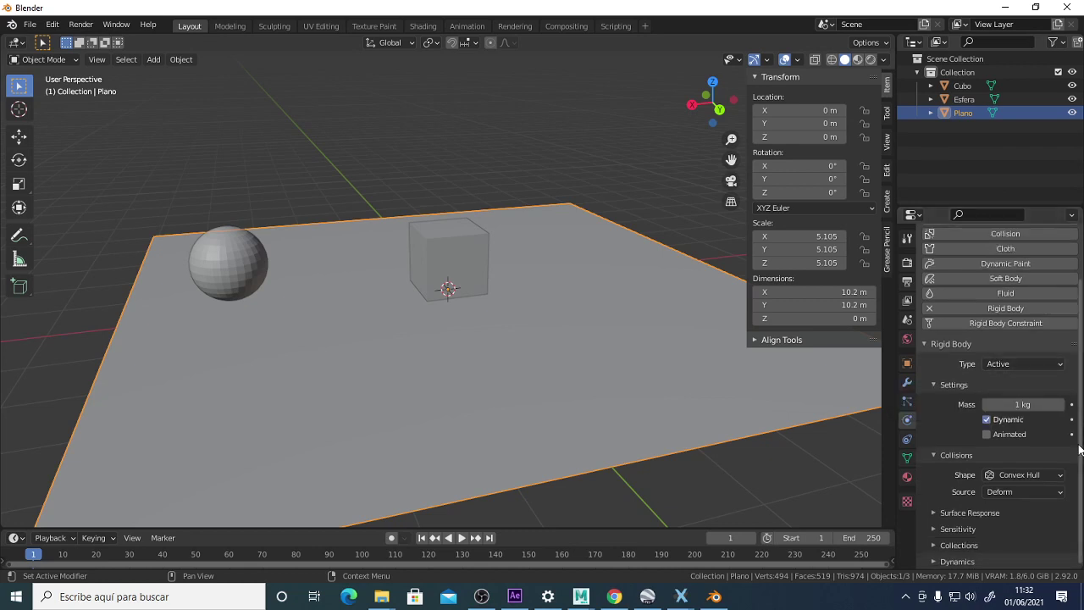
left_click(1031, 360)
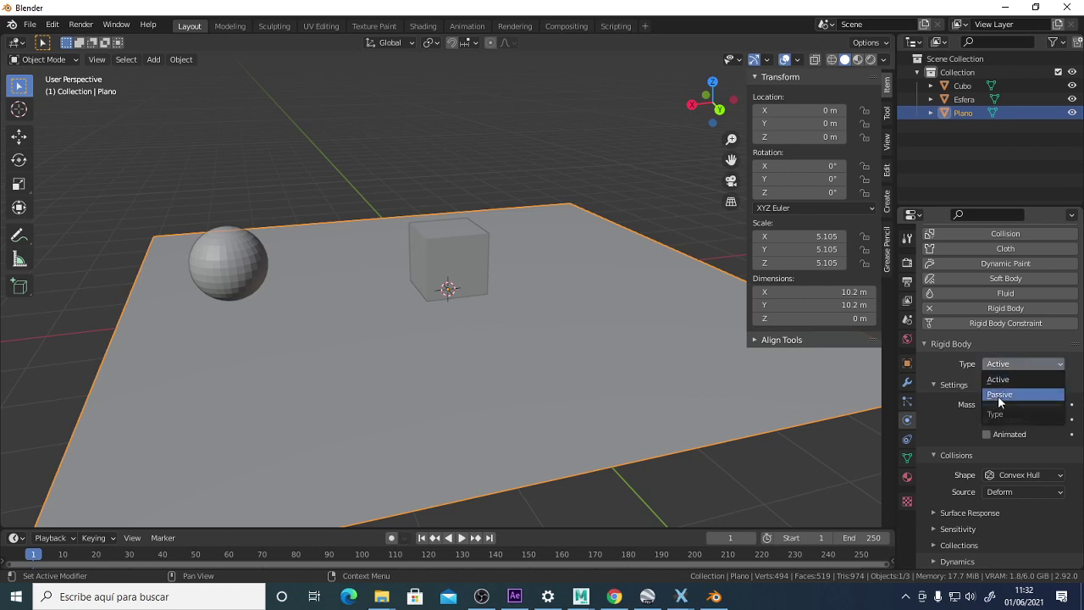
left_click(1012, 380)
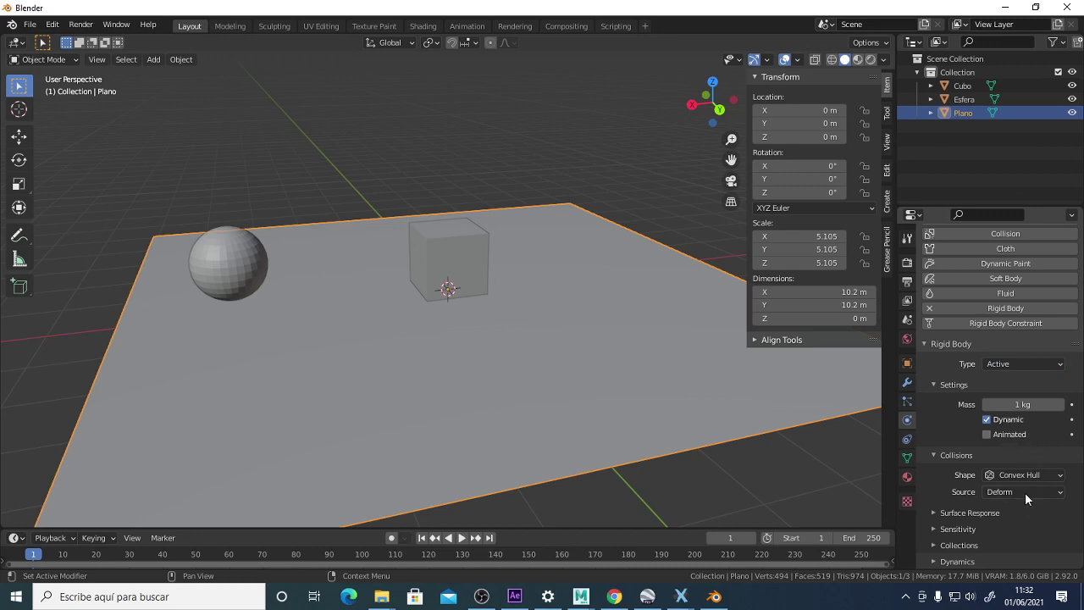
left_click(1036, 472)
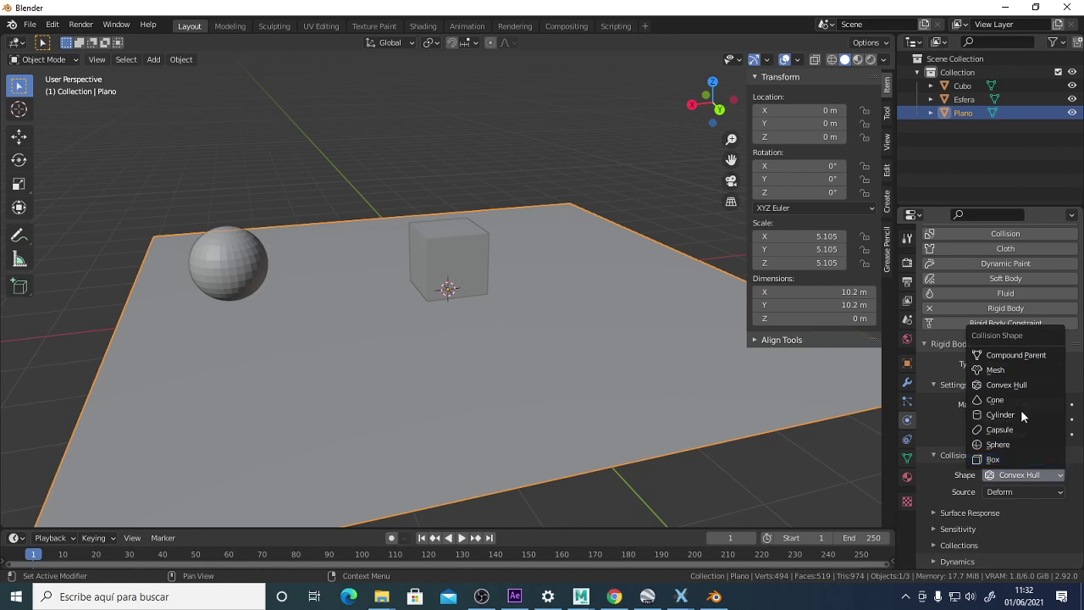
key("Escape")
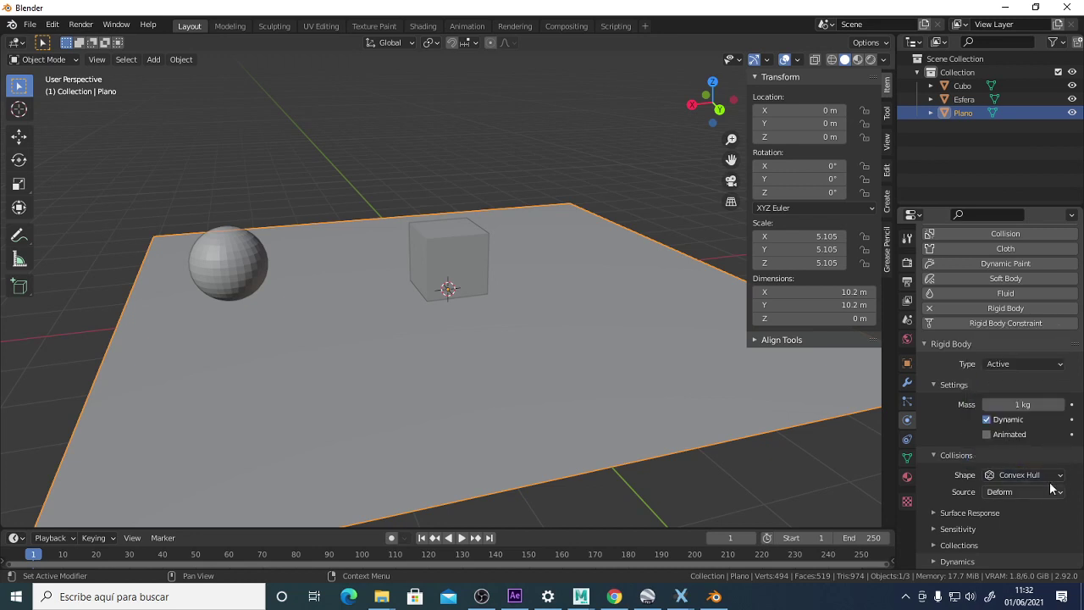
left_click(1049, 476)
Set the plane's rigid body type to Passive.
left_click(1030, 364)
left_click(1003, 396)
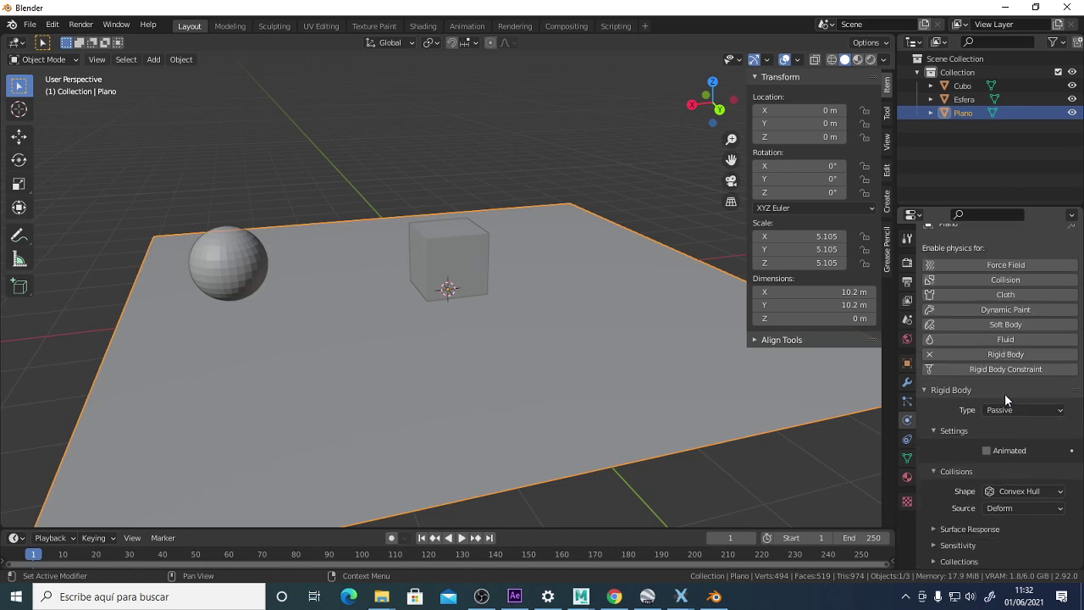
Check the collision shape options for the plane's rigid body, leaving the shape at Convex Hull.
left_click(1006, 492)
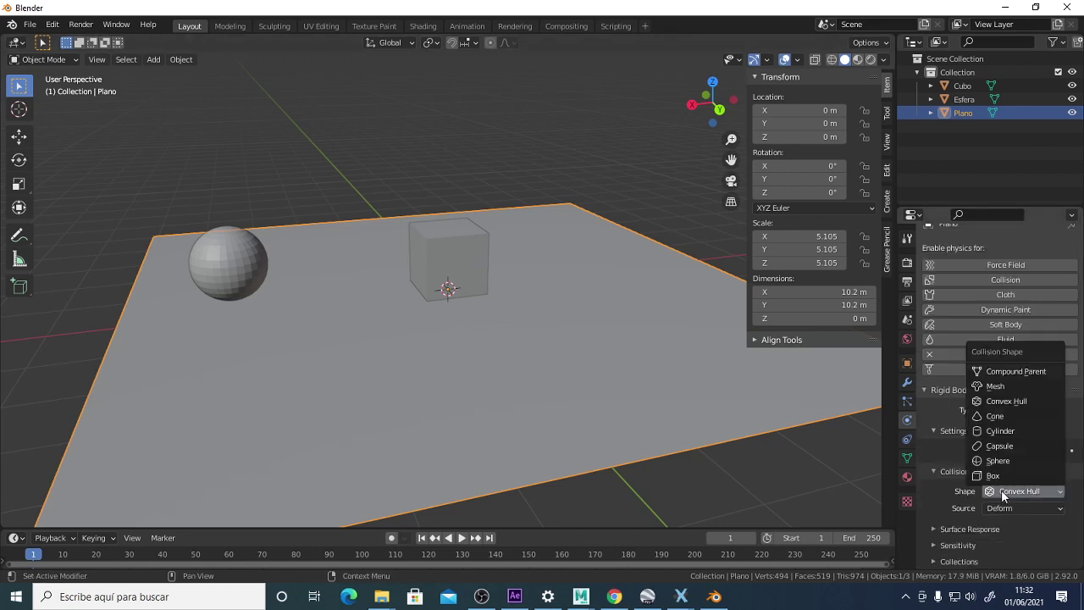
left_click(1012, 496)
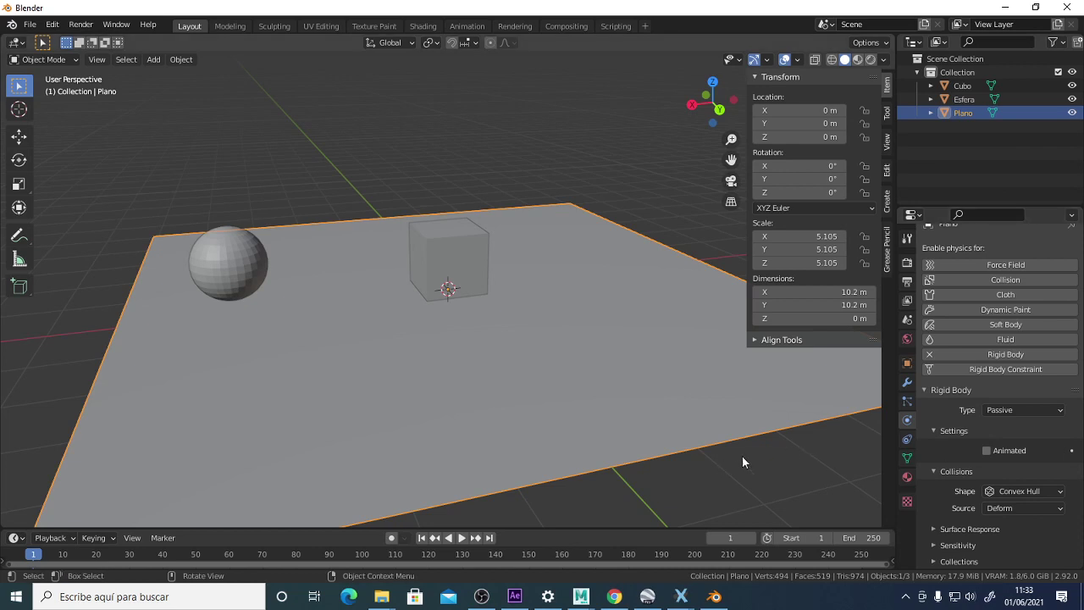
Enable Rigid Body physics on the cube and check its collision shape options.
left_click(455, 246)
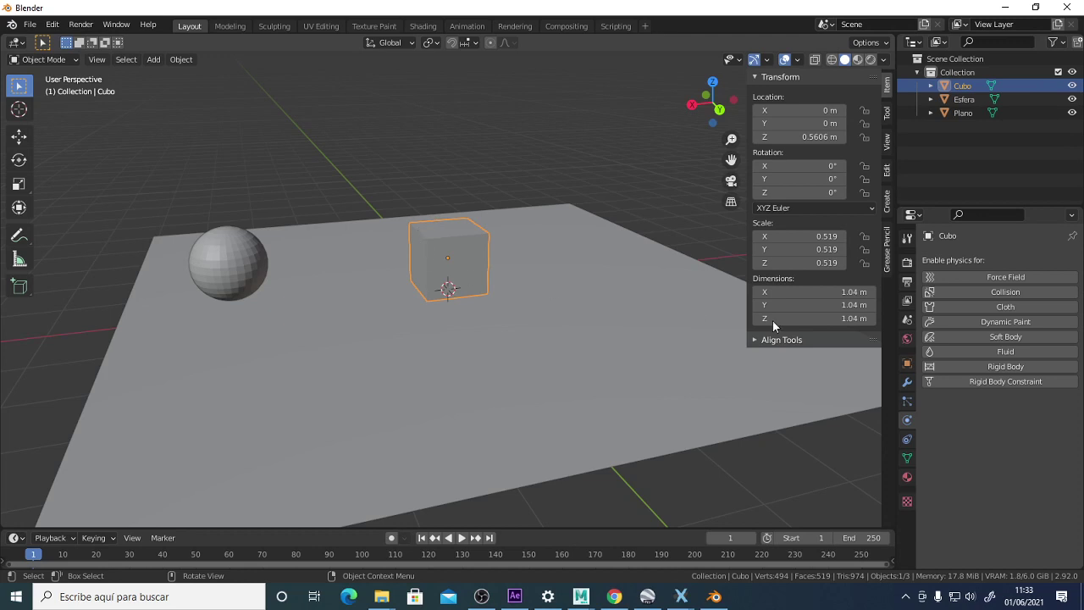
left_click(1007, 367)
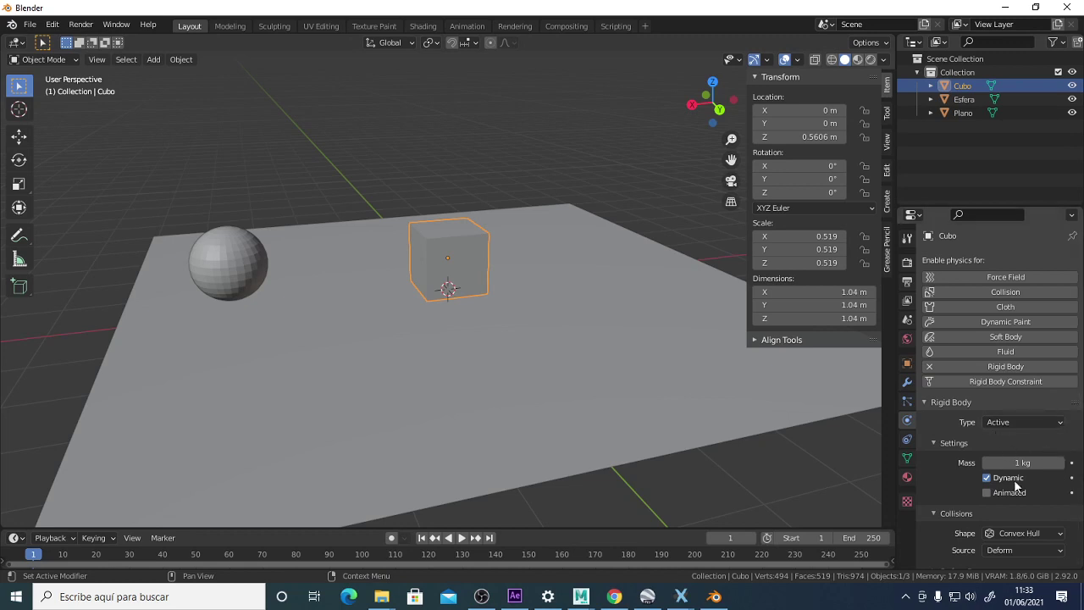
scroll(1020, 474, "down", 2)
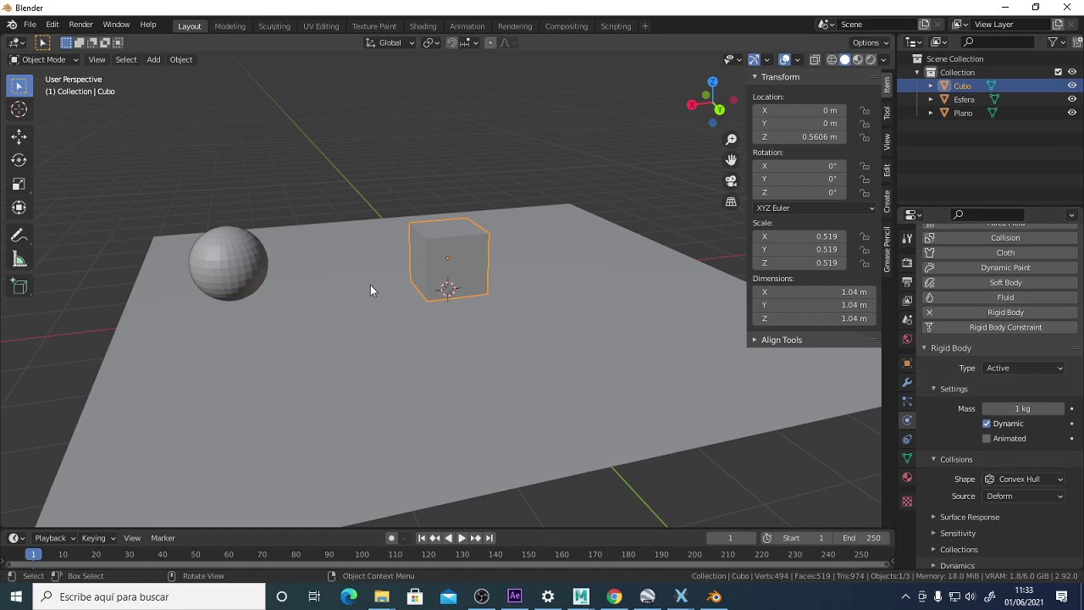
left_click(1021, 480)
key("Escape")
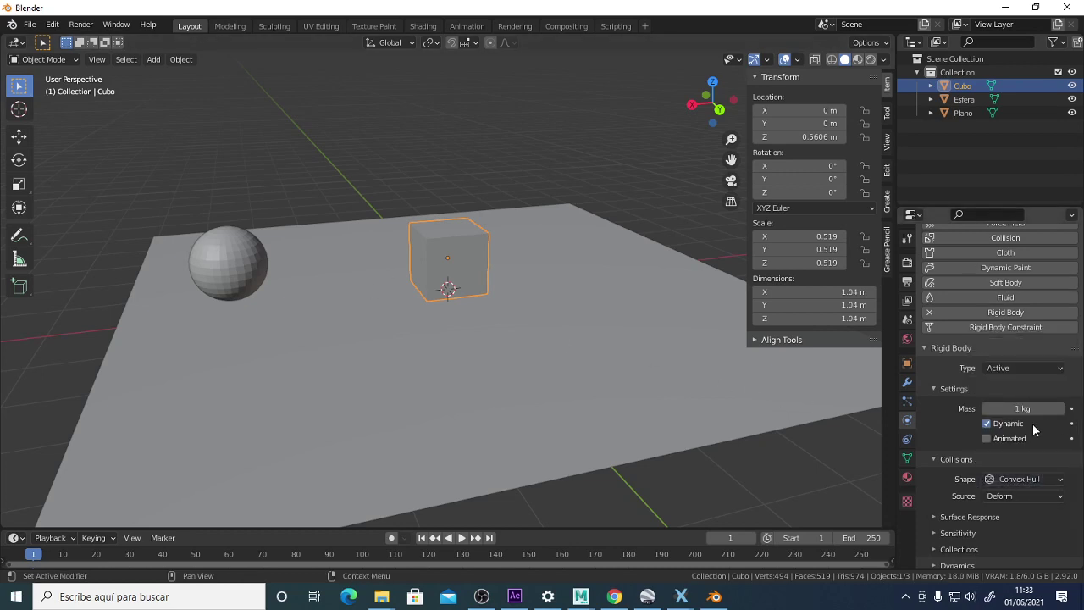
left_click(1038, 481)
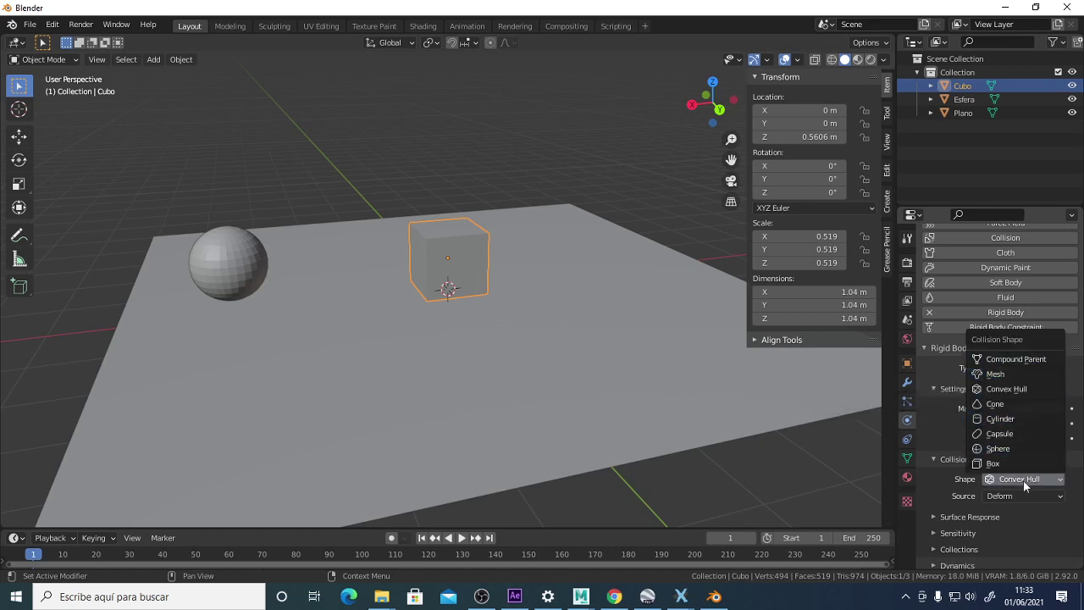
Enable Rigid Body physics on the sphere, with Animated turned on and Dynamic turned off.
left_click(243, 265)
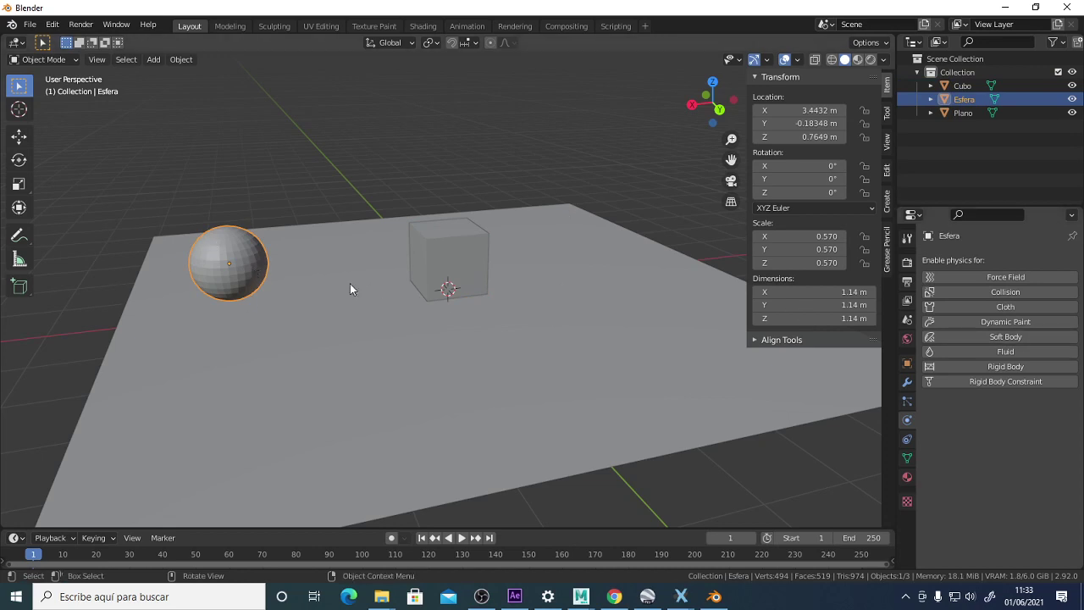
left_click(996, 367)
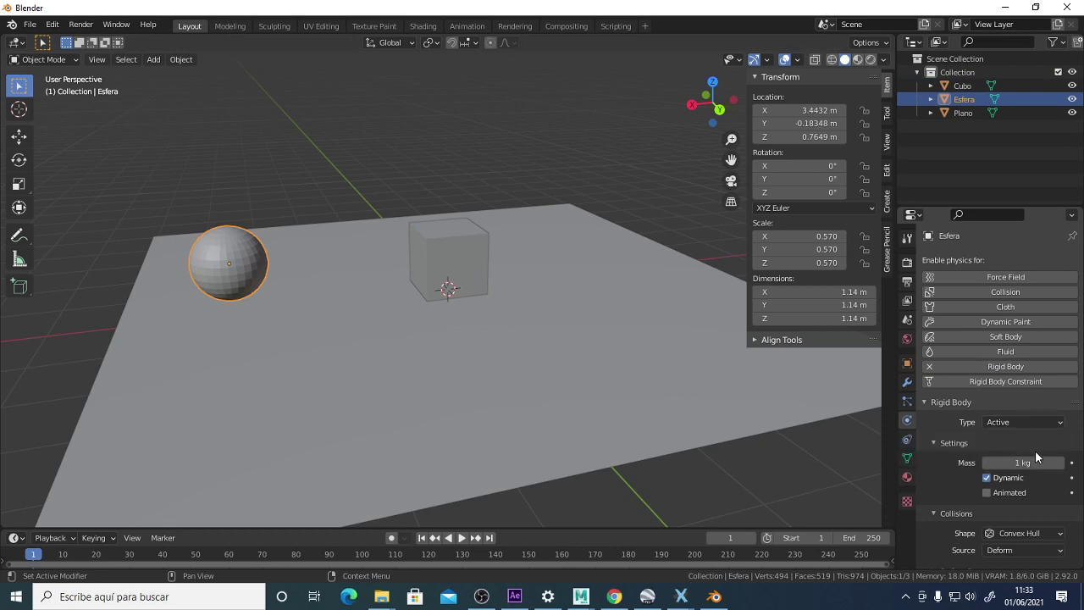
left_click(999, 480)
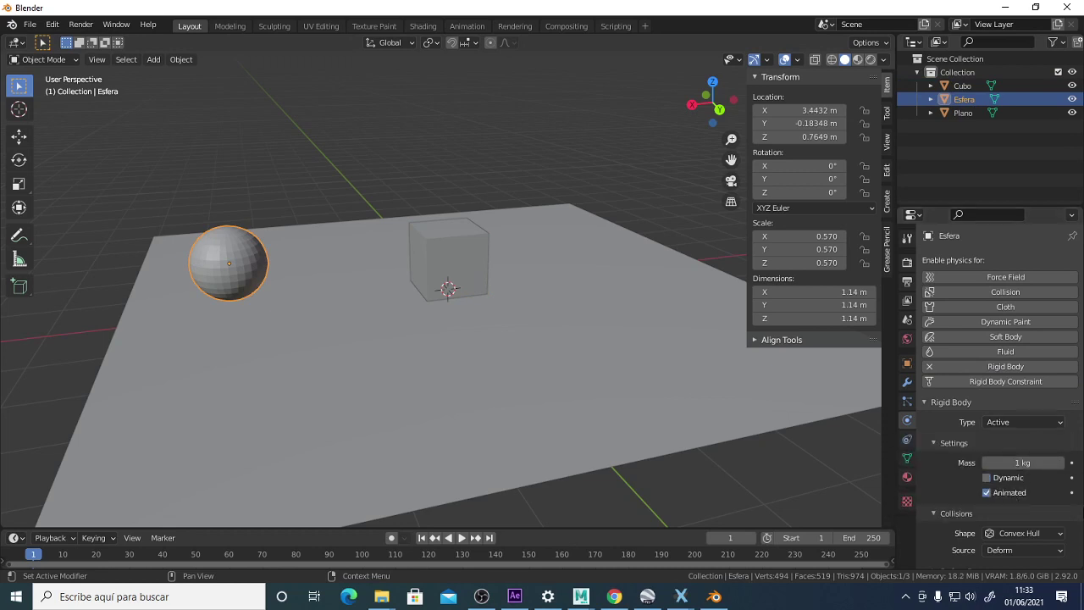
left_click(1002, 479)
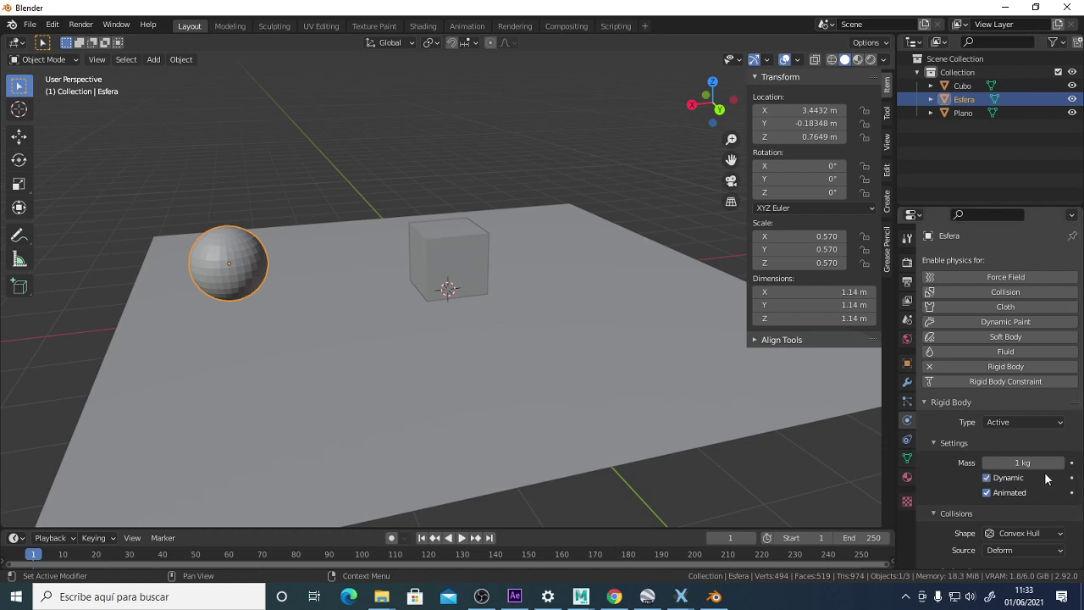
left_click(1006, 479)
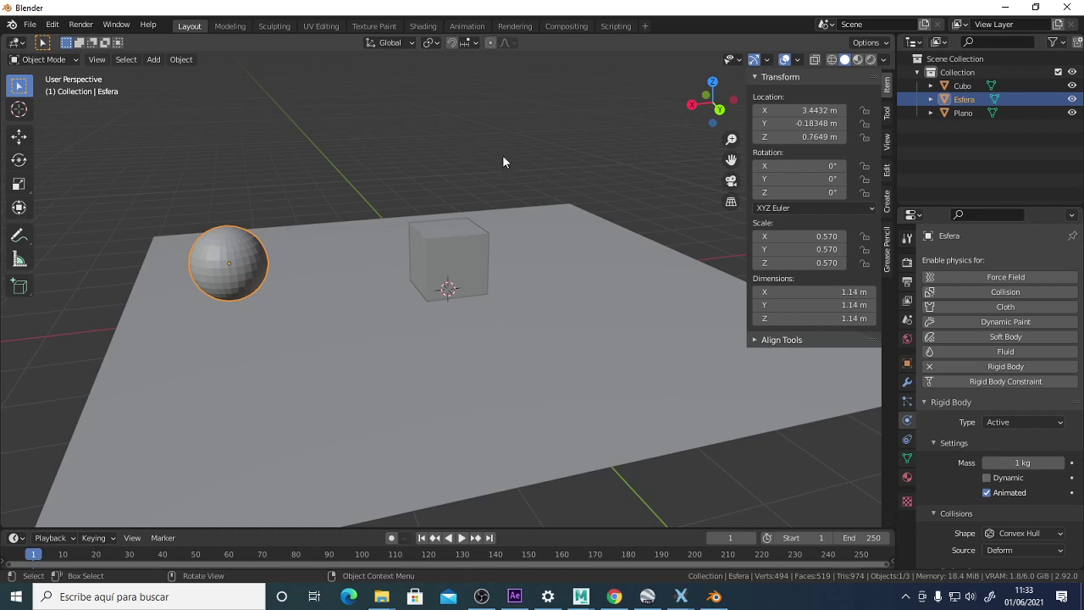
Enlarge the timeline and insert a Location keyframe for the sphere at frame 1.
middle_click_drag(504, 157, 476, 160)
middle_click_drag(393, 160, 418, 177)
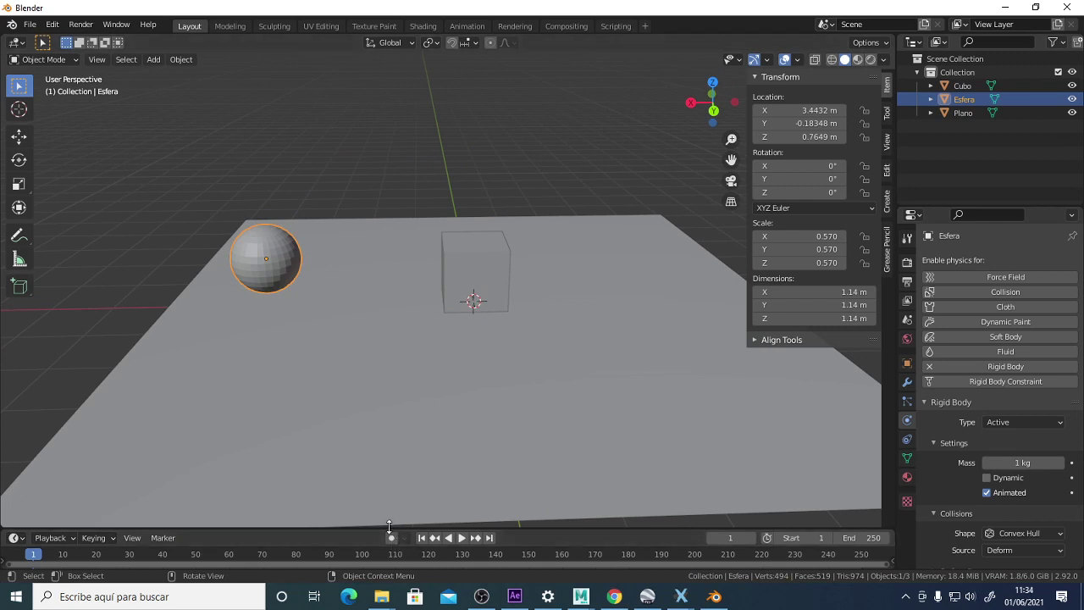
left_click_drag(389, 527, 379, 405)
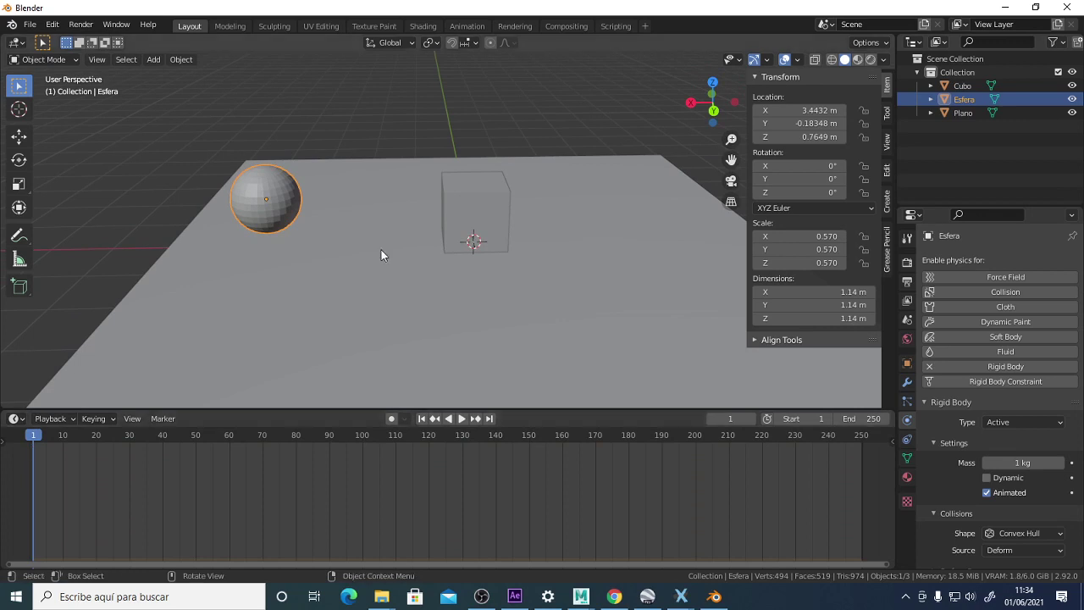
left_click(279, 188)
left_click(273, 183)
key("i")
key("i")
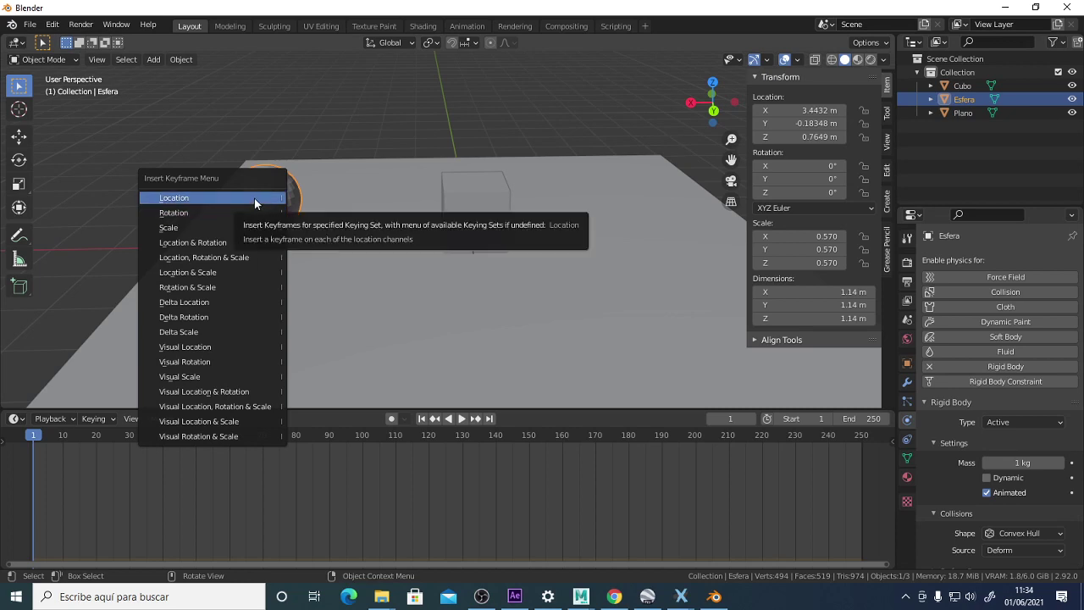
left_click(254, 198)
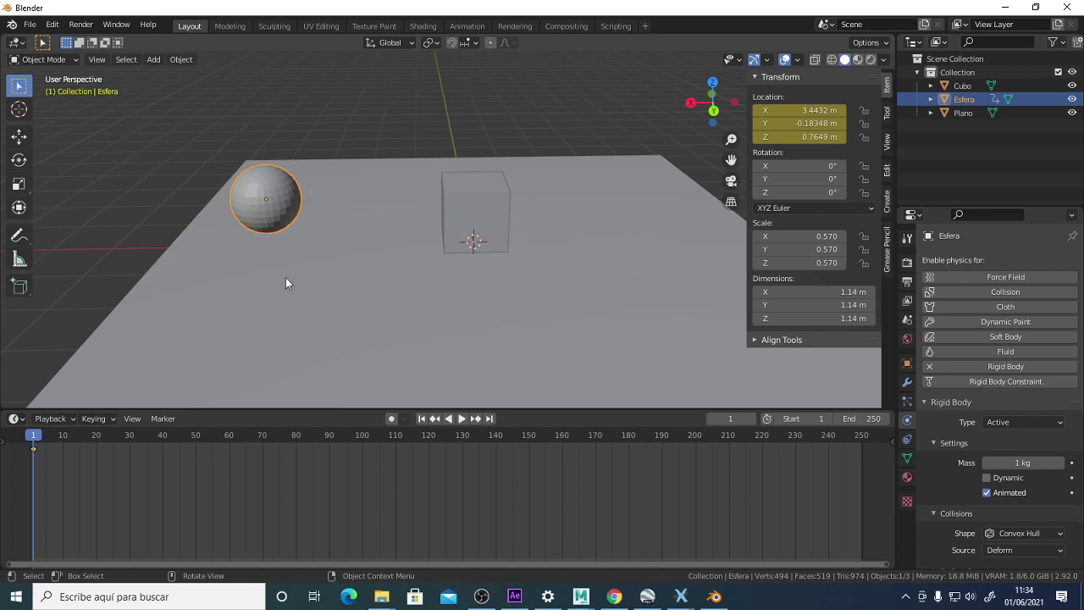
At frame 30, move the sphere along the X axis past the cube to about X -3.5 m and insert a Location keyframe.
key("space")
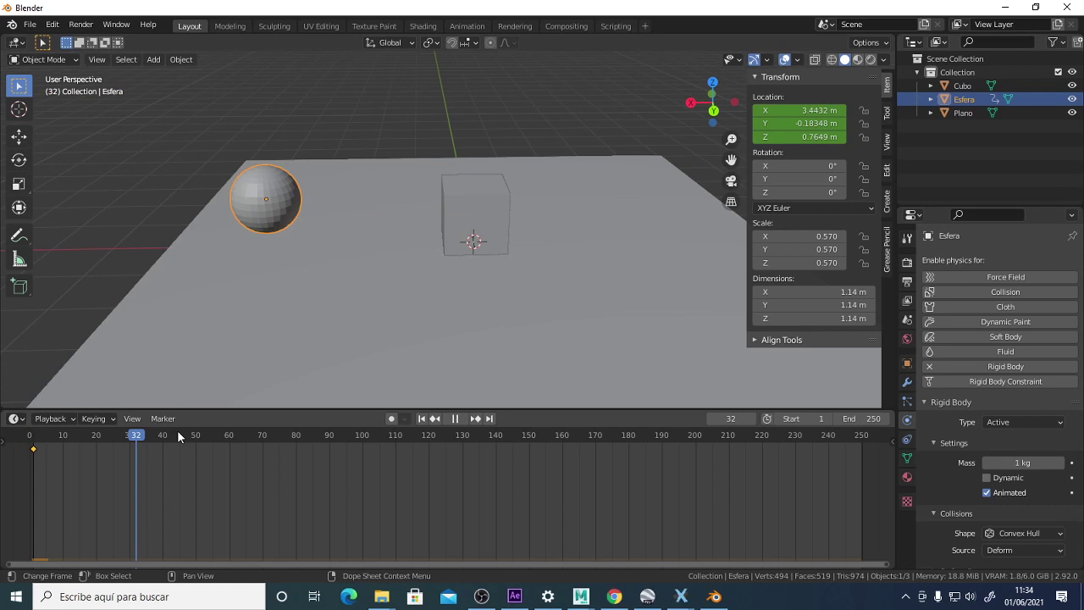
left_click_drag(134, 435, 129, 435)
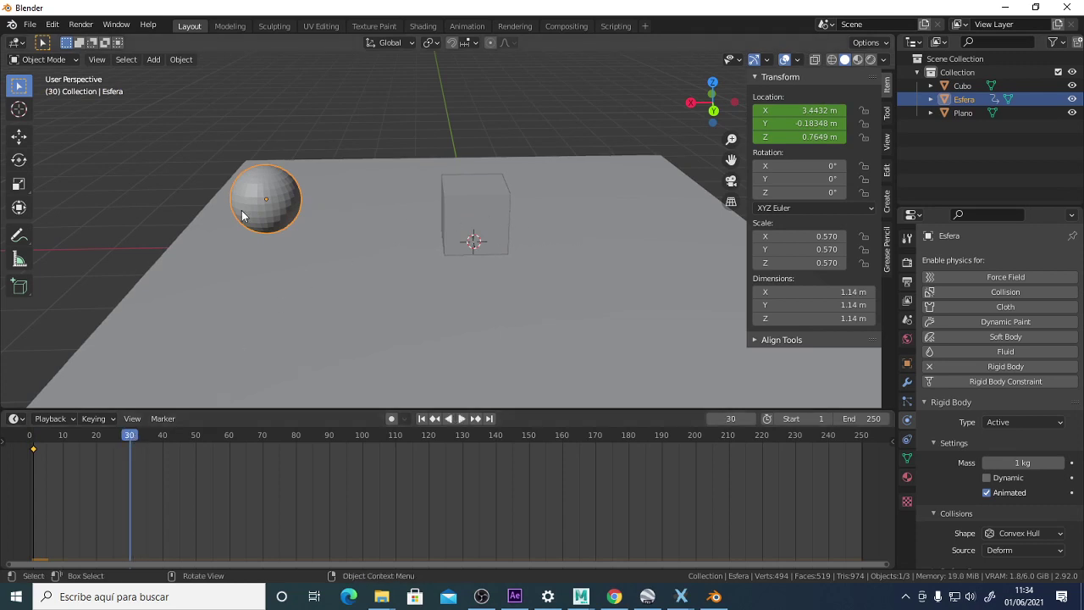
key("g")
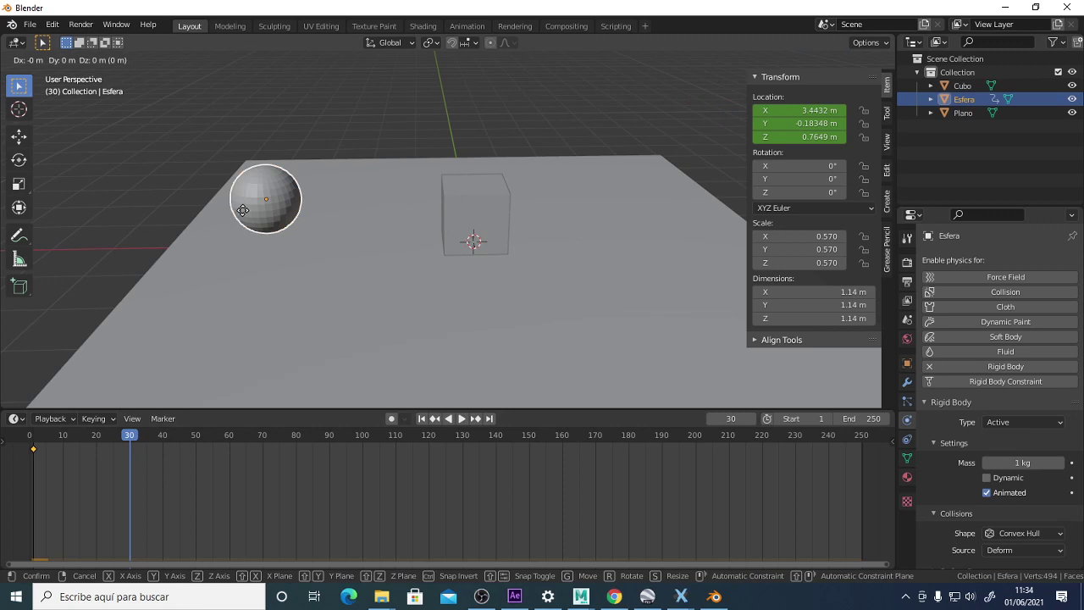
key("x")
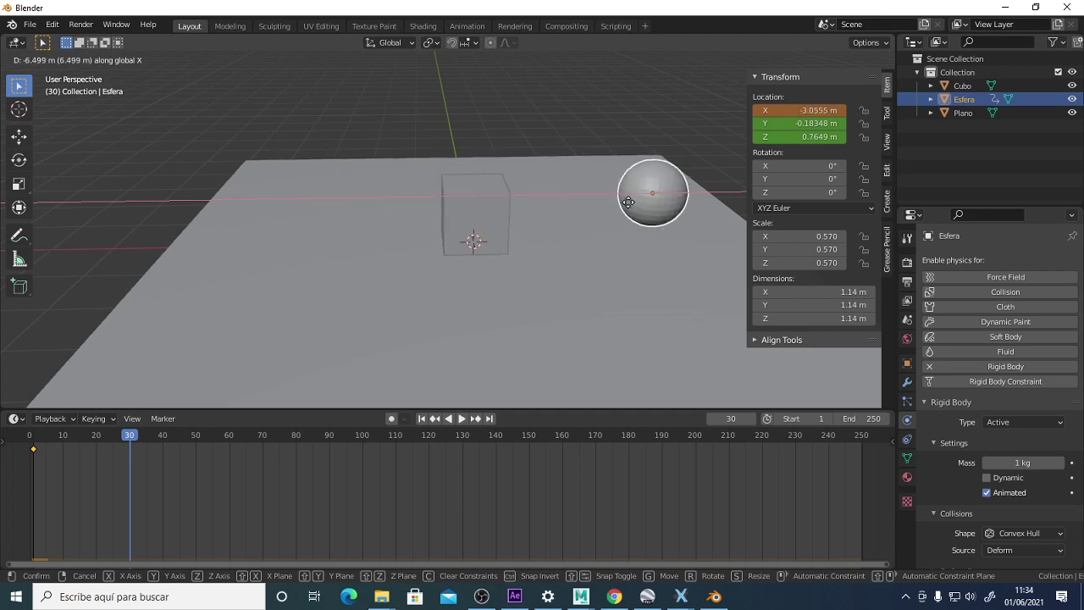
left_click(654, 197)
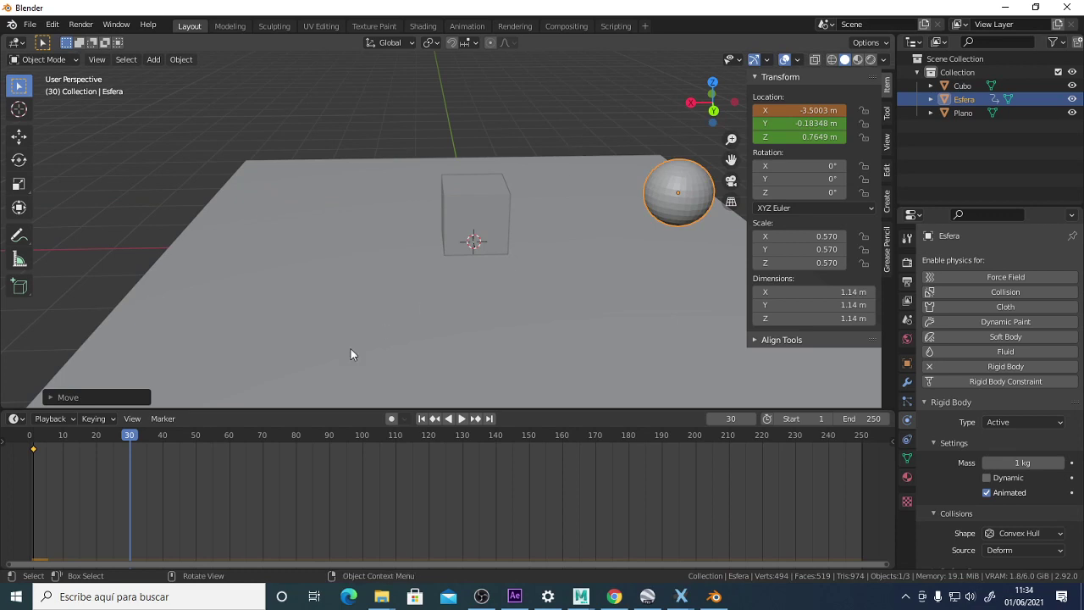
key("i")
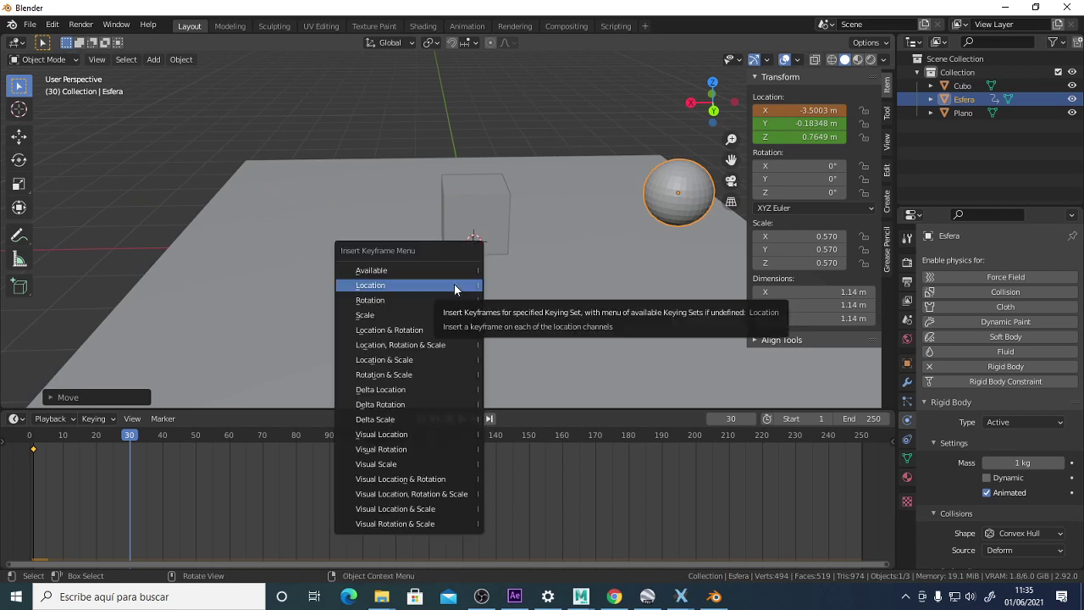
left_click(454, 285)
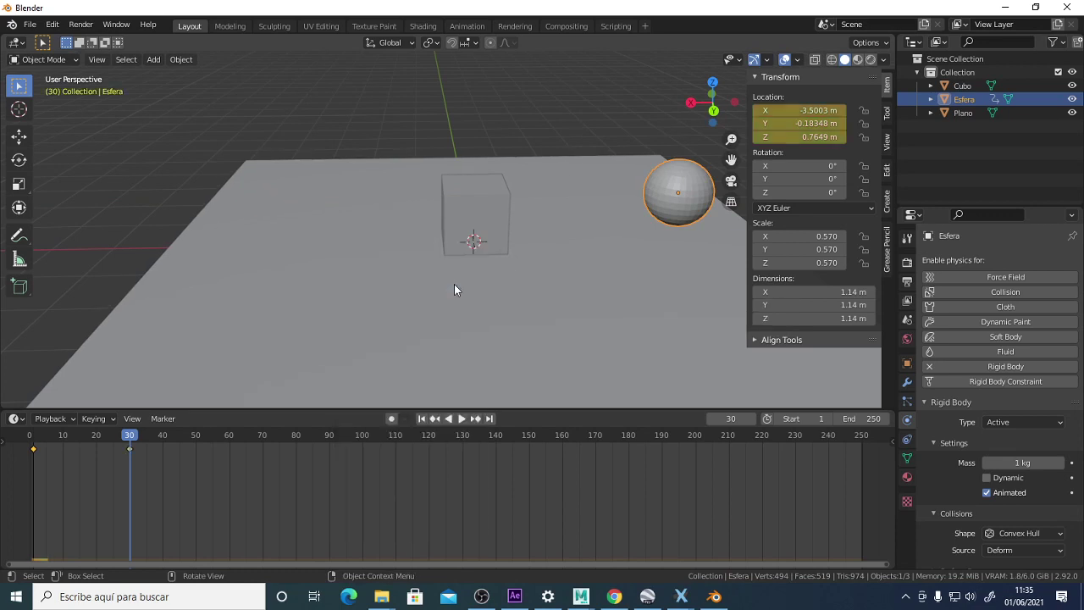
Return to frame 1, check the cube's rigid body settings and deselect it.
left_click_drag(133, 440, 34, 441)
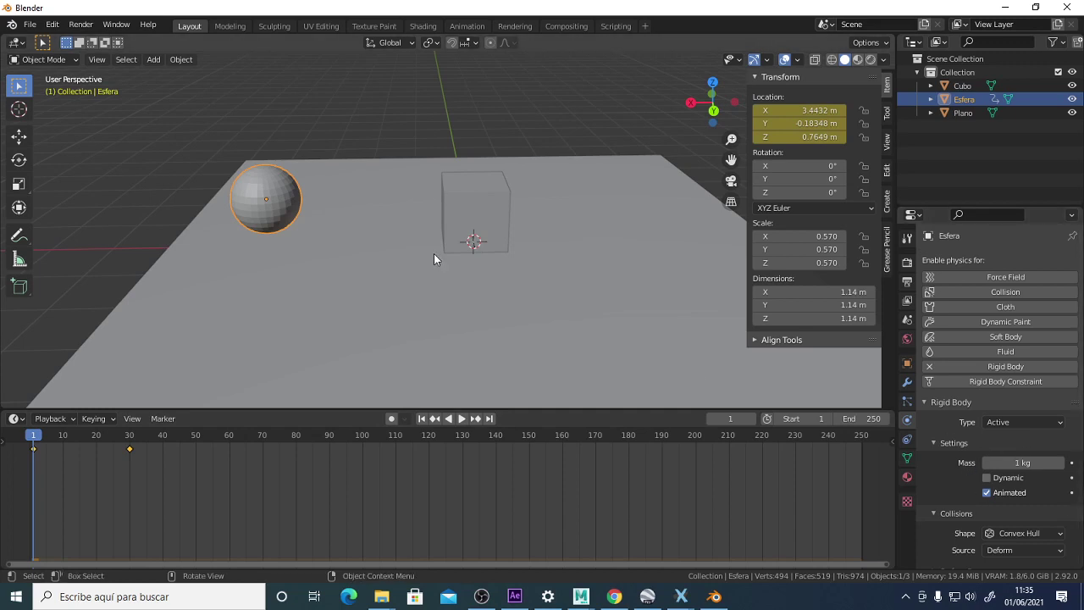
left_click(488, 187)
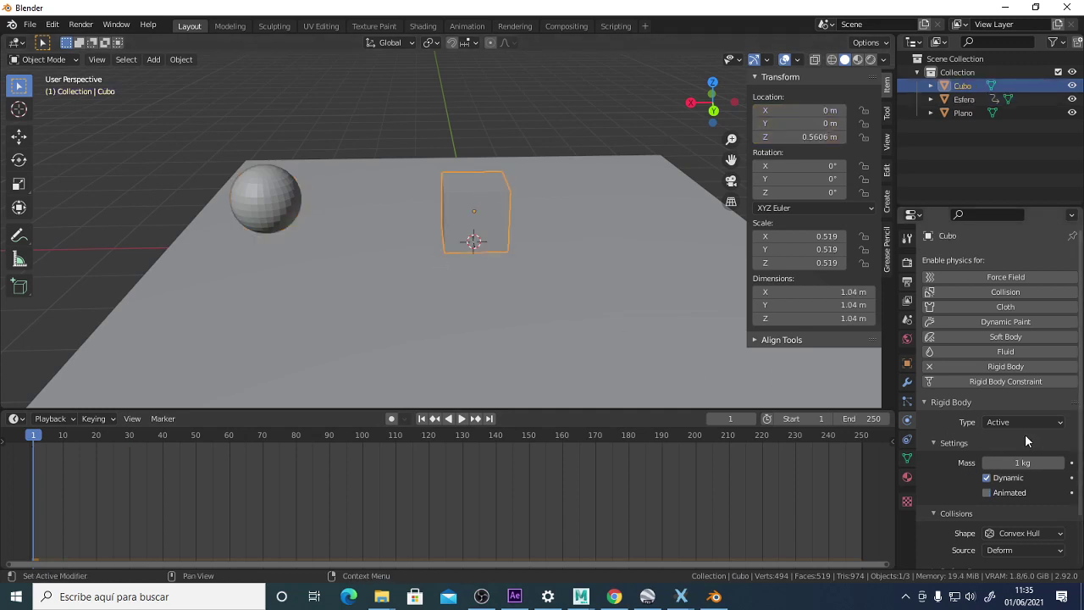
left_click(390, 127)
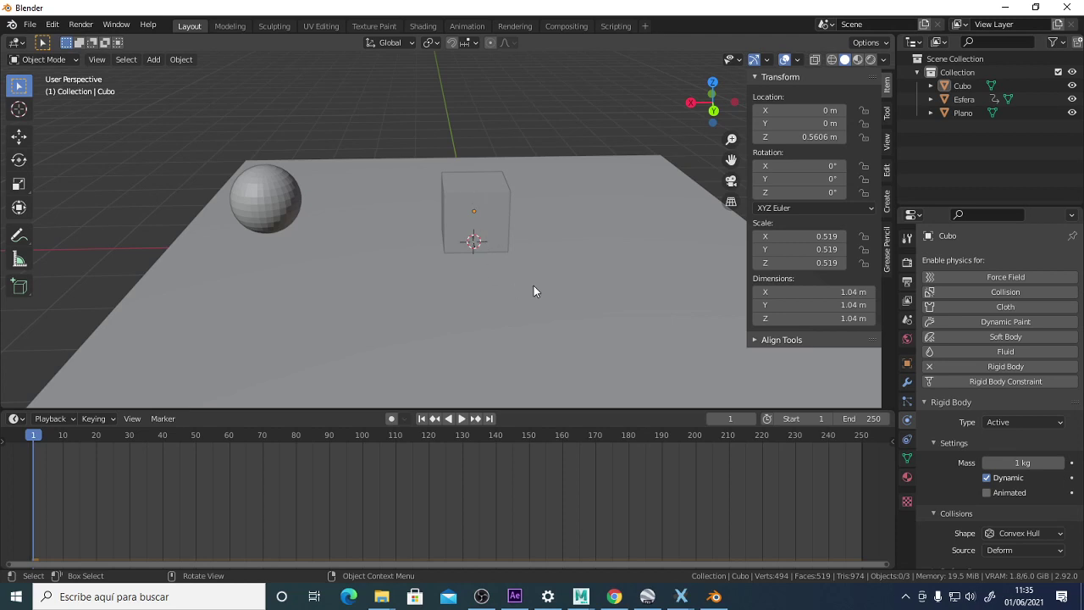
Play the rigid body simulation from frame 1, stop it, and scrub back to about frame 77.
mouse_move(562, 242)
middle_mouse_down()
mouse_move(553, 202)
mouse_move(542, 240)
middle_mouse_up()
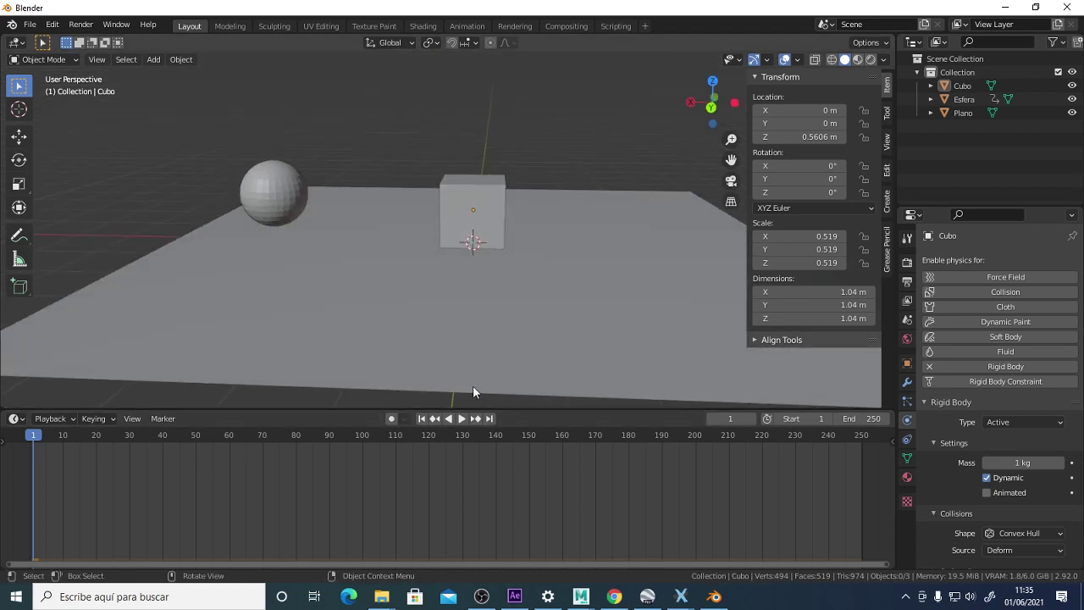
left_click(462, 421)
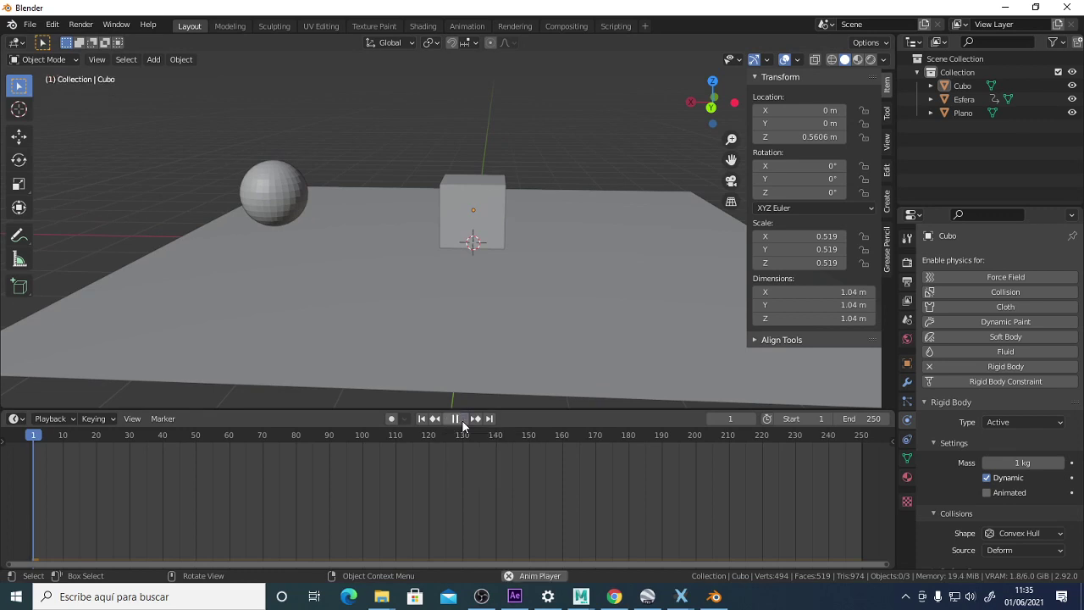
middle_click_drag(584, 322, 479, 310)
scroll(615, 270, "up", 2)
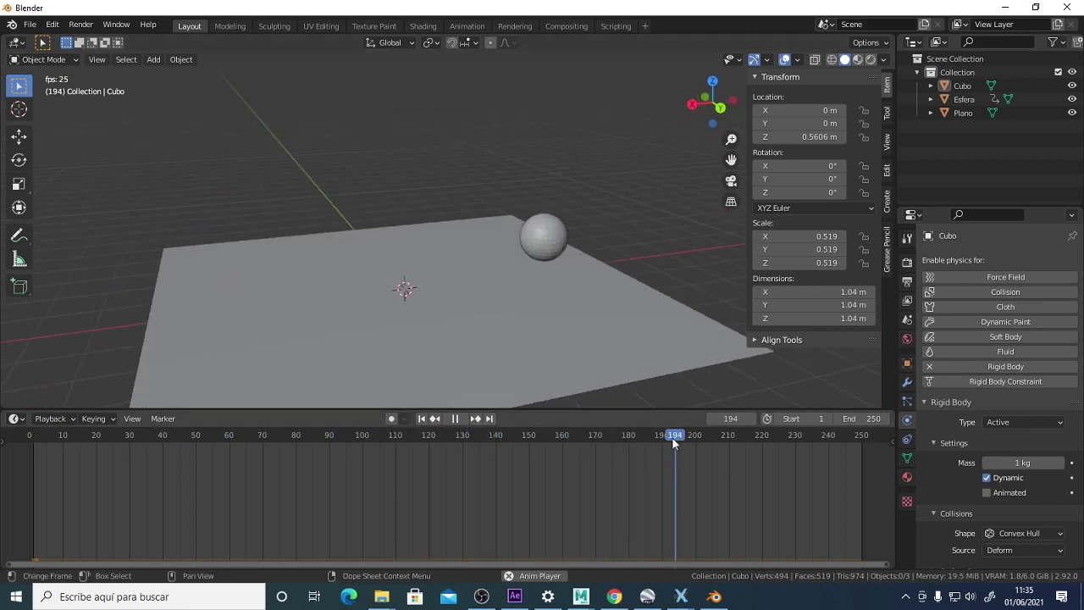
left_click(464, 420)
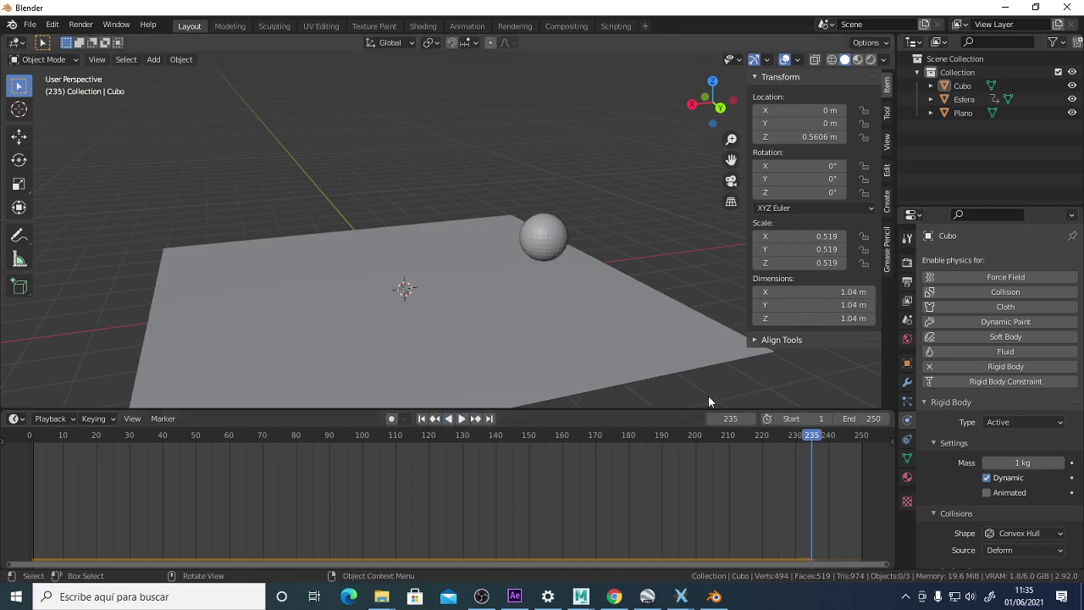
left_click_drag(809, 439, 281, 441)
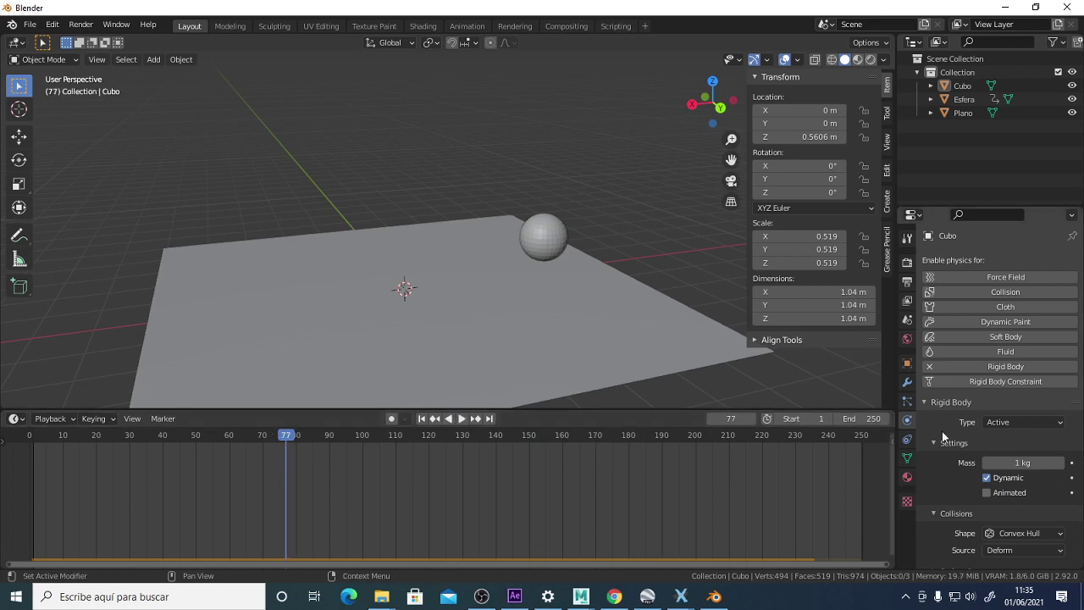
Set the animation's end frame to 70.
left_click(866, 418)
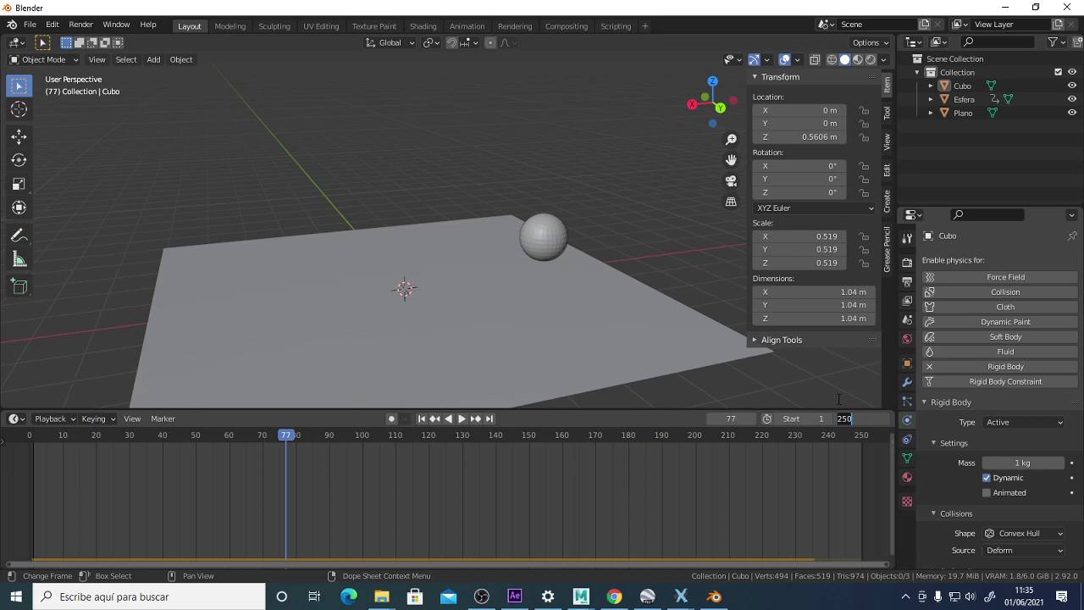
type("6")
key("BackSpace")
type("70")
key("Return")
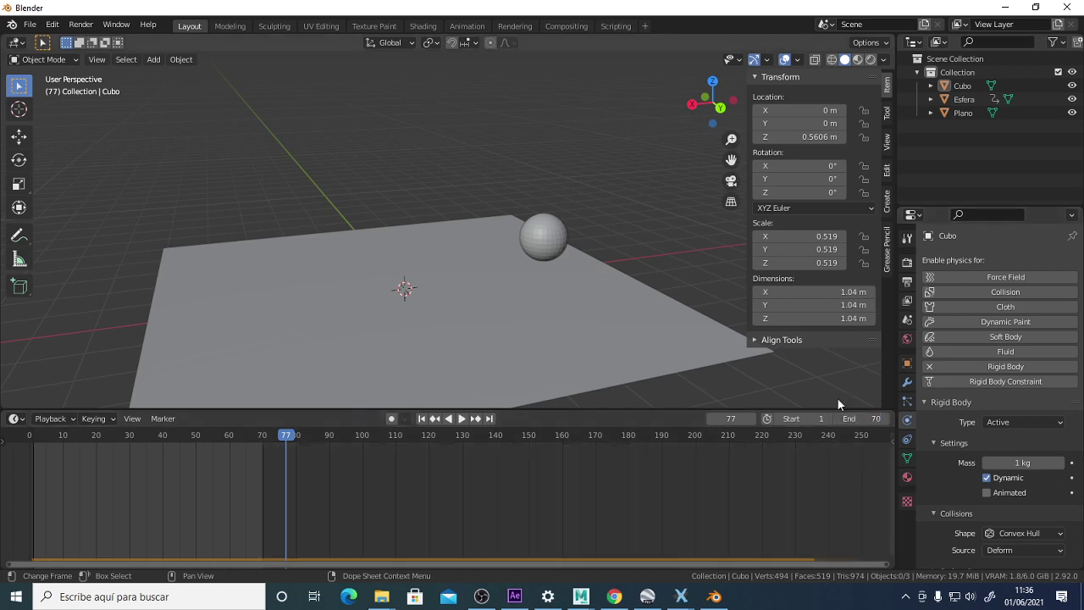
Return to frame 1 and replay the shortened simulation of the sphere hitting the cube.
left_click_drag(287, 438, 34, 443)
left_click(455, 418)
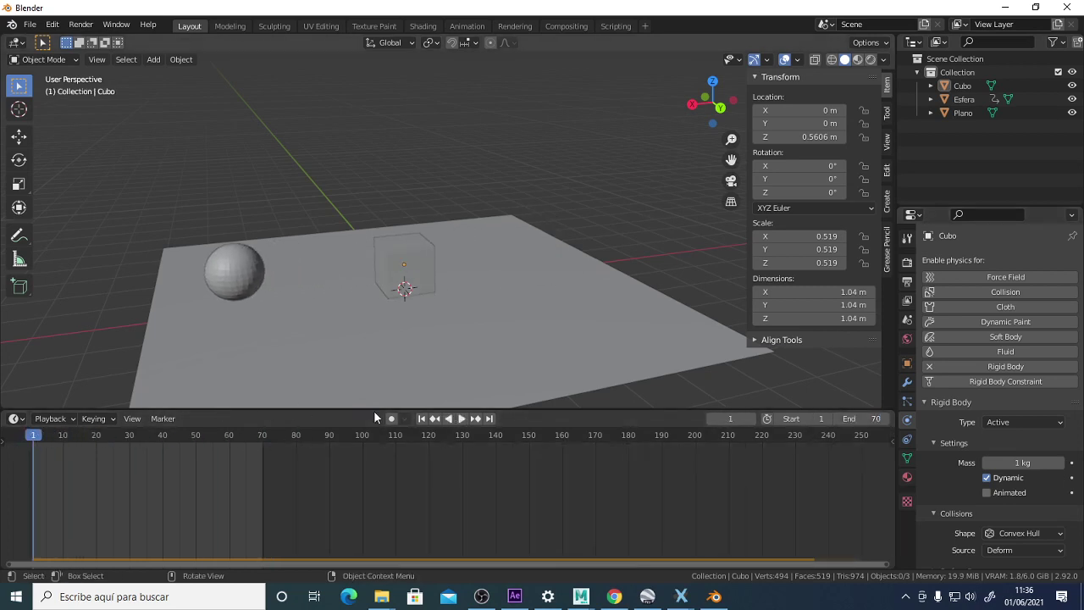
left_click(462, 419)
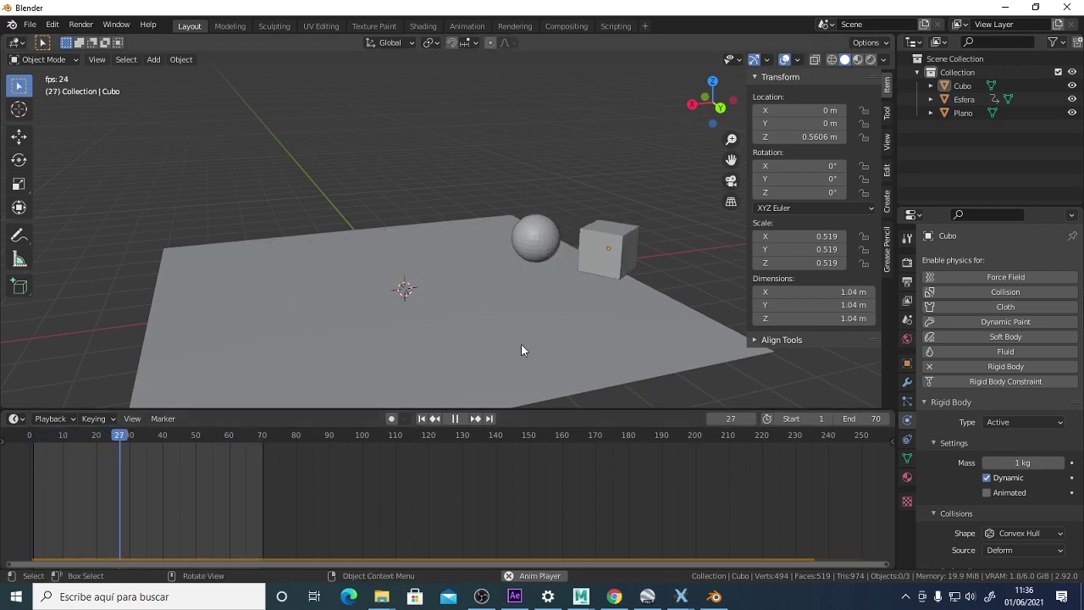
Stop the playback and delete the cube, sphere and plane from the scene.
left_click(456, 421)
middle_click_drag(601, 280, 646, 284)
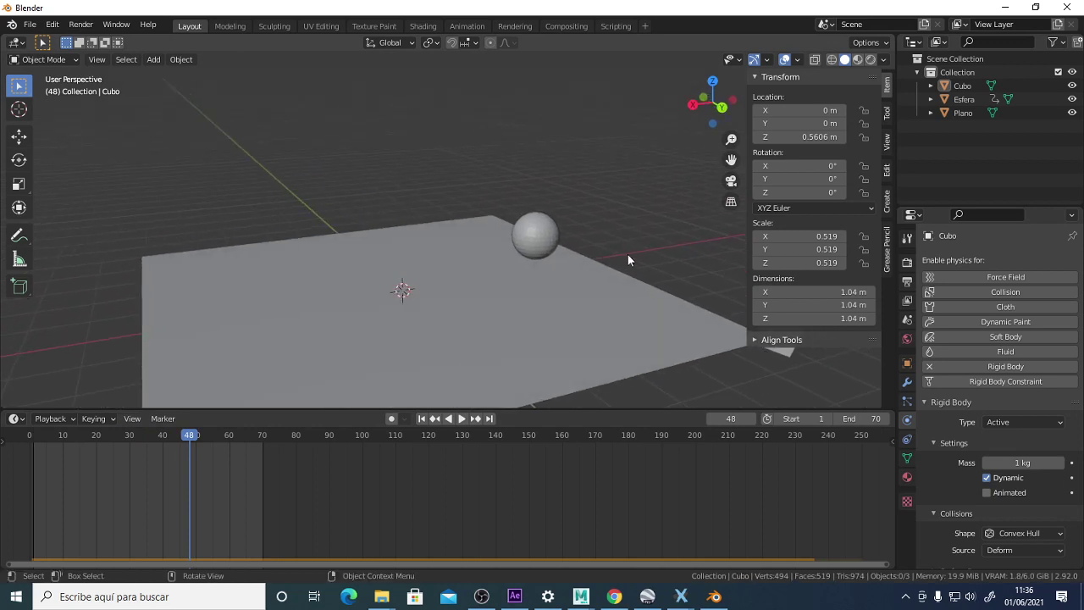
key("a")
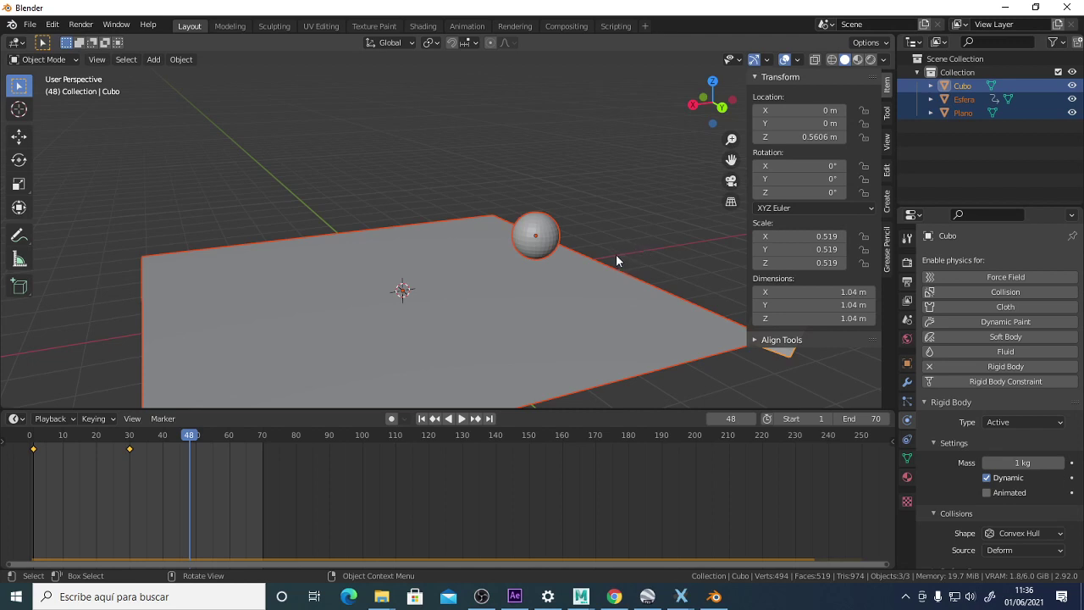
left_click(621, 250)
key("a")
key("x")
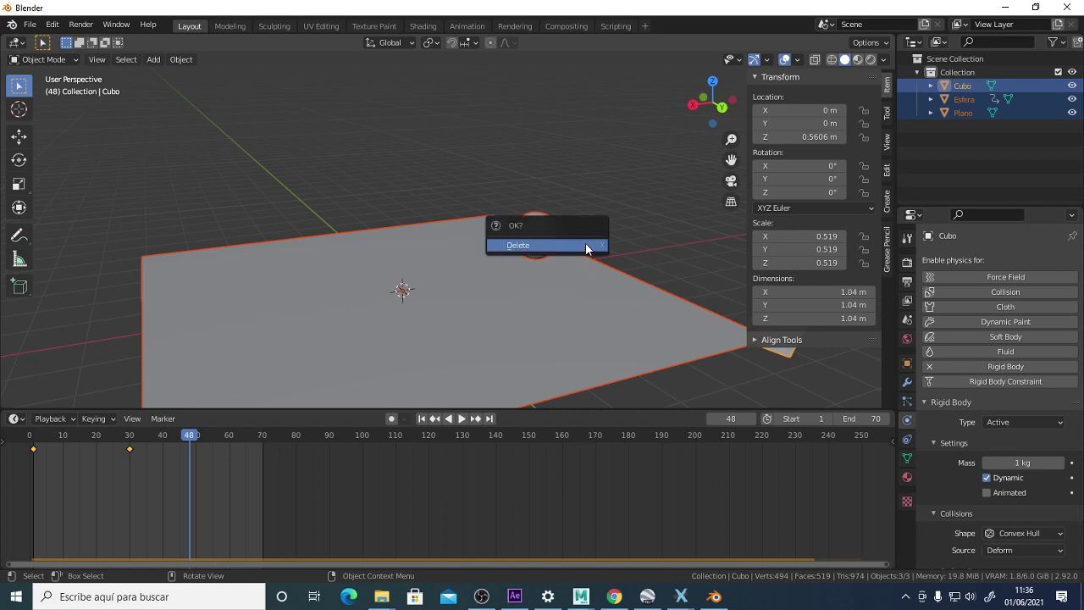
left_click(586, 245)
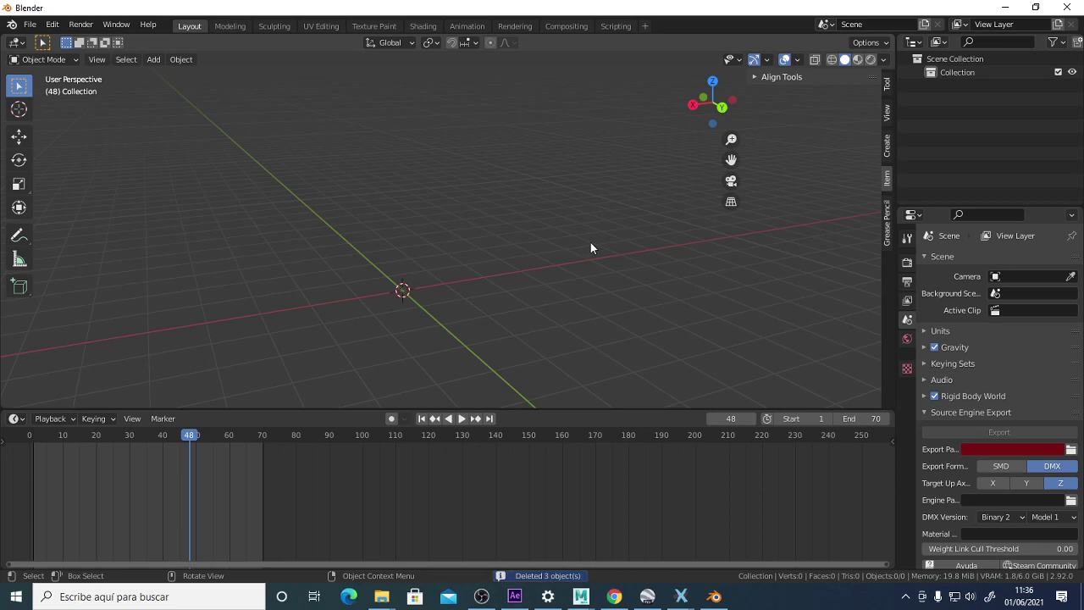
Add a plane at the origin and scale it up uniformly to about 6.2, roughly 12.5 m per side.
middle_click_drag(470, 285, 561, 271, "shift")
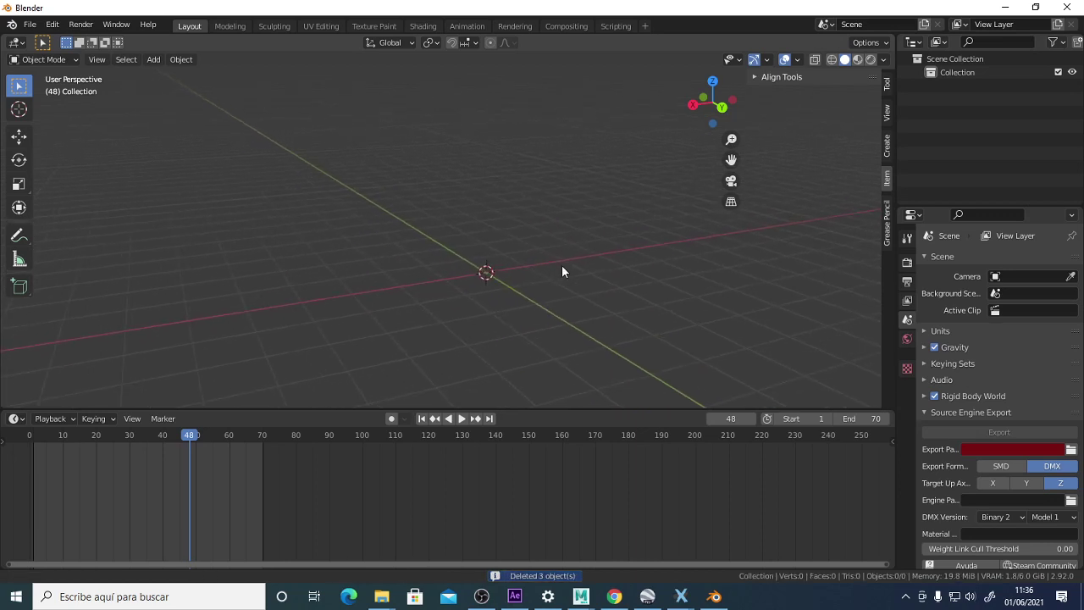
key("shift+a")
mouse_move(602, 267)
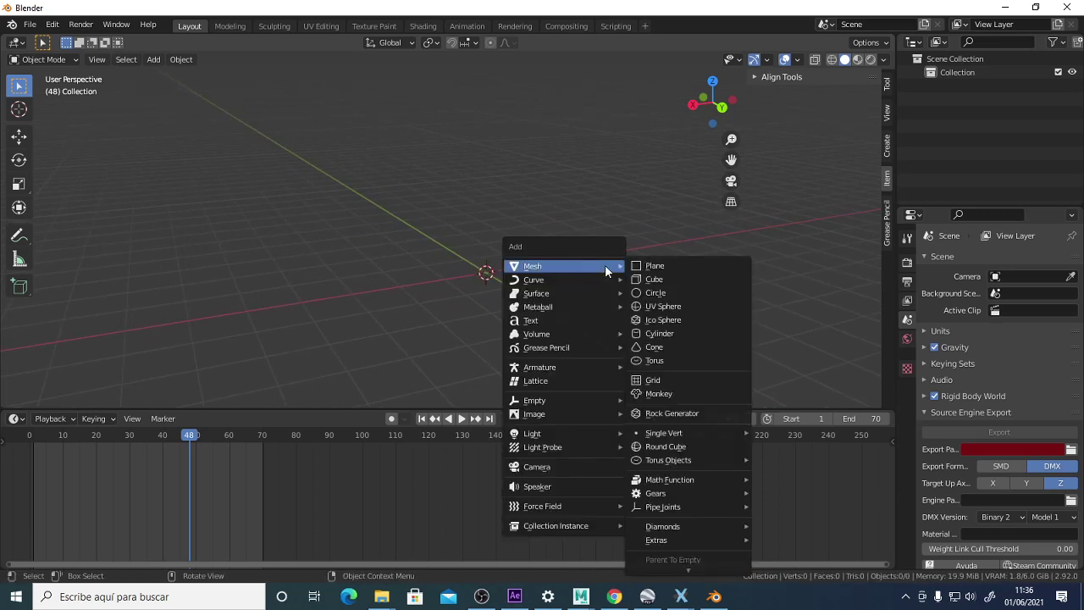
left_click(669, 265)
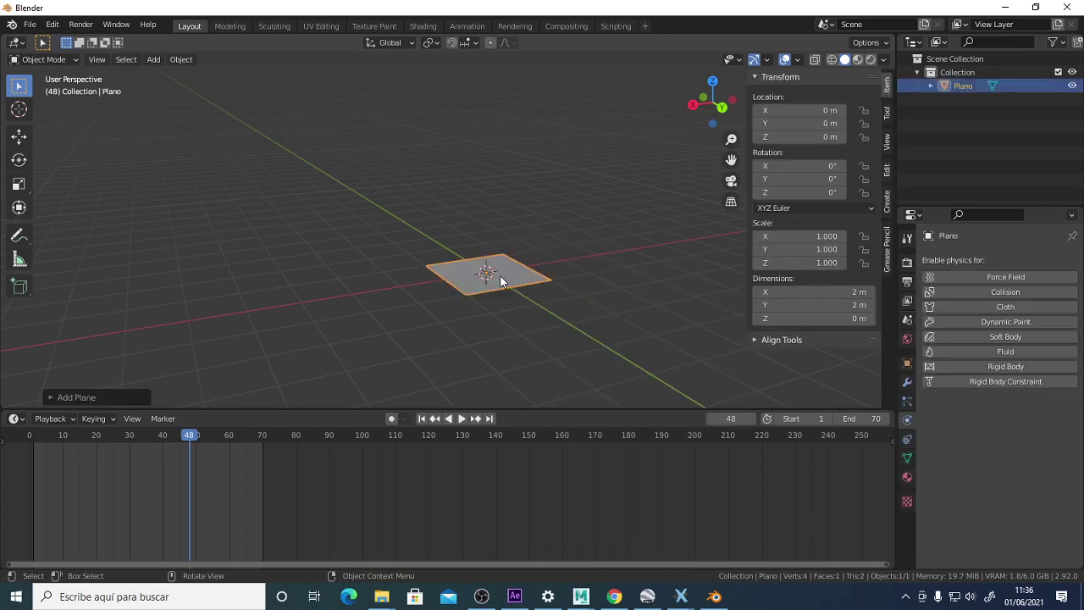
key("s")
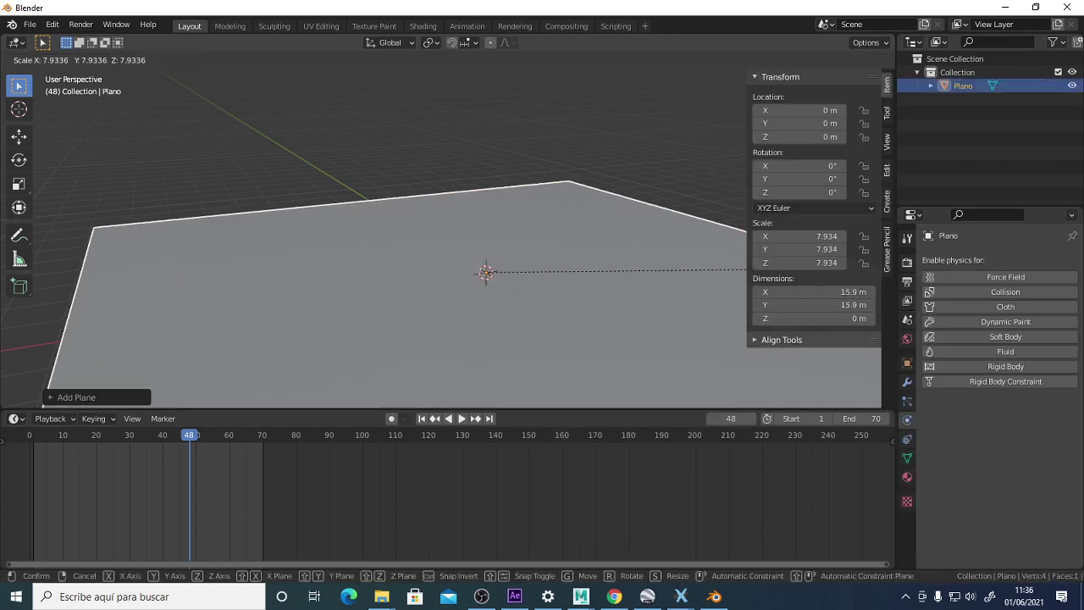
left_click(701, 284)
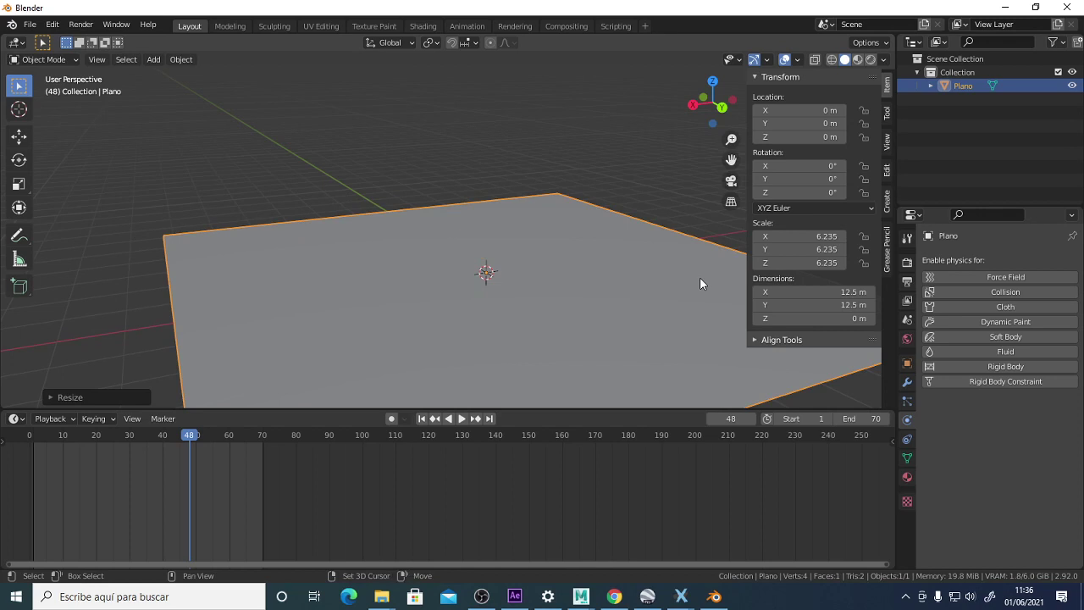
Add a cube at the origin and scale it along X to about 0.52 m thick.
key("shift+a")
mouse_move(701, 280)
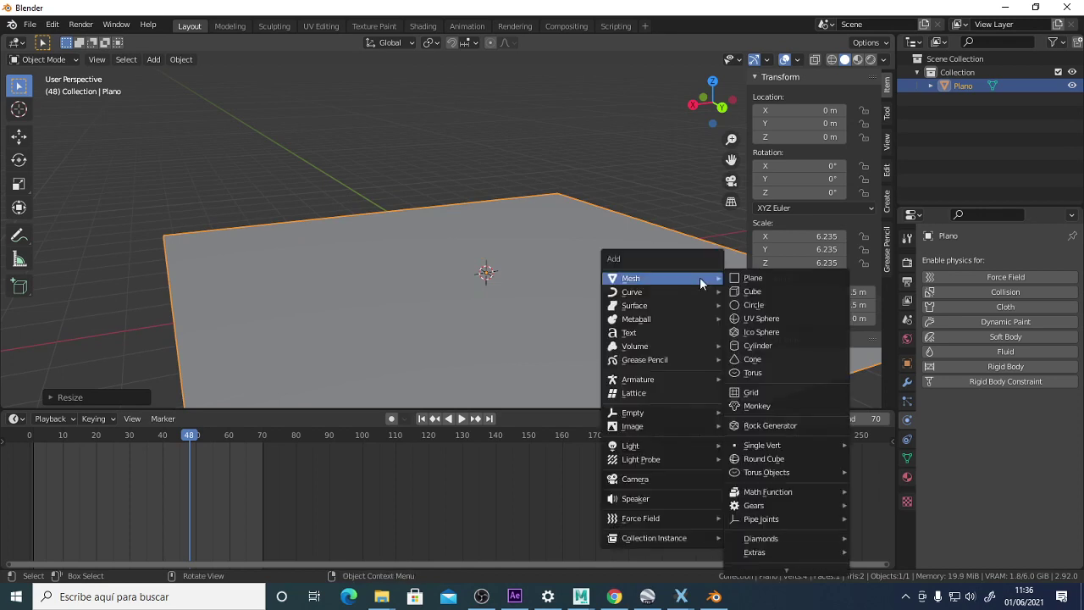
left_click(768, 289)
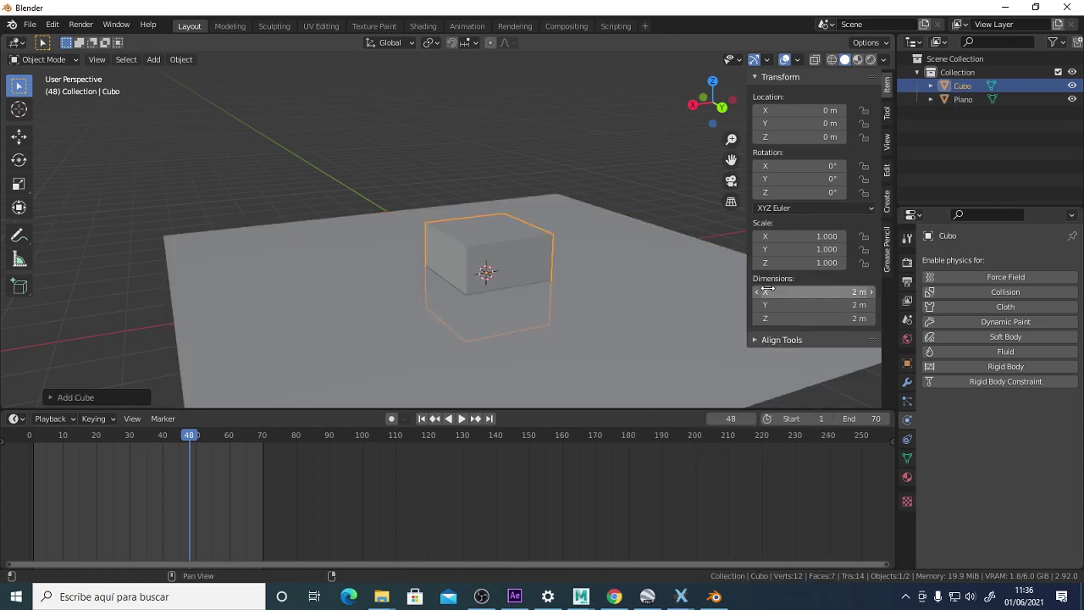
key("s")
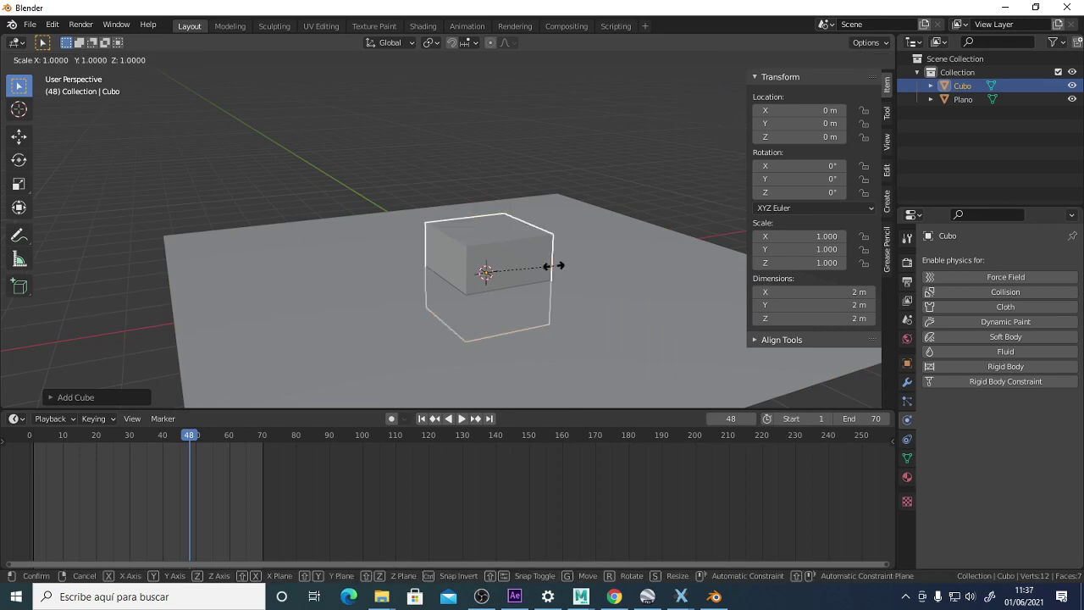
key("x")
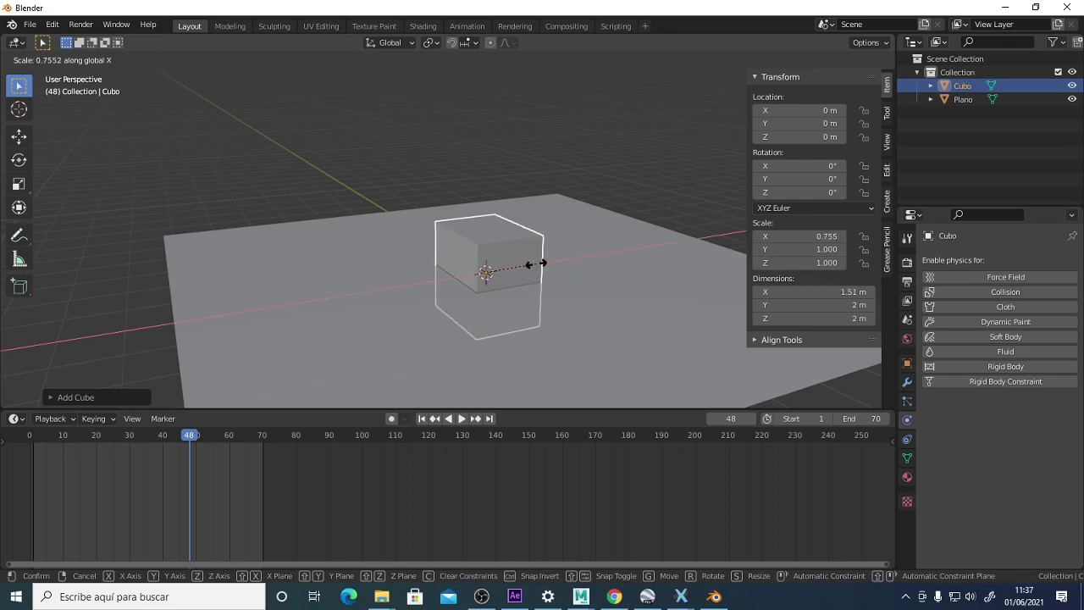
left_click(504, 274)
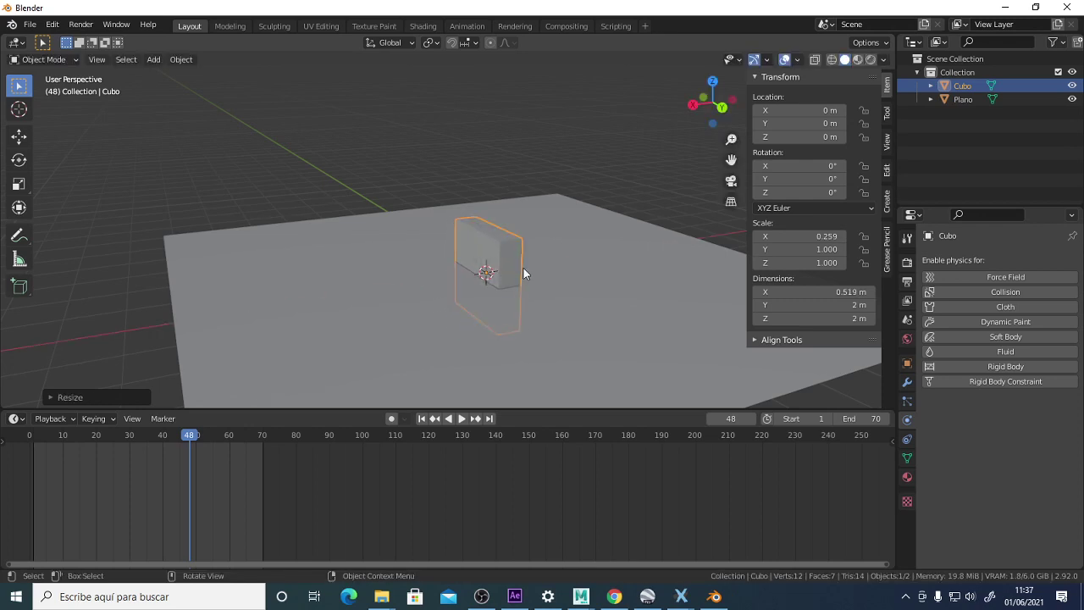
Raise the cube to about Z 0.96 m and move it along X to about -2.85 m.
key("g")
key("z")
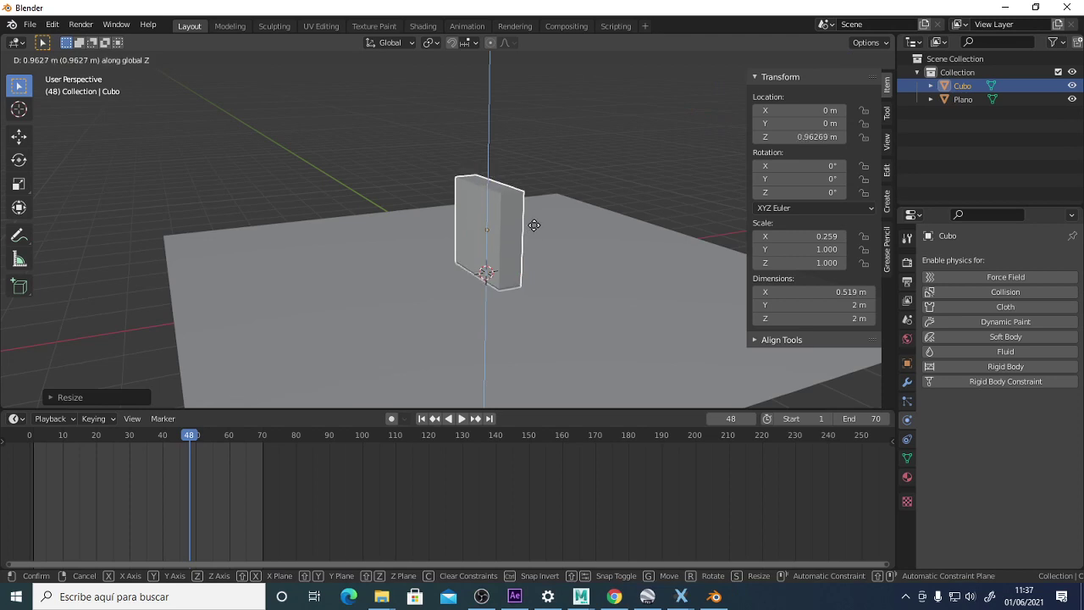
left_click(533, 225)
key("g")
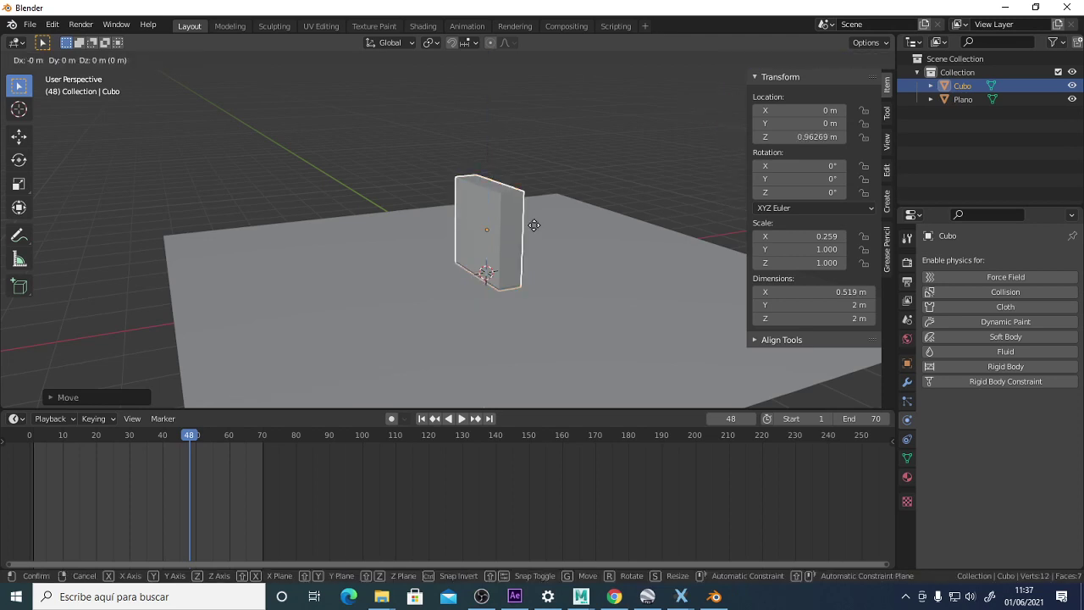
key("x")
left_click(643, 221)
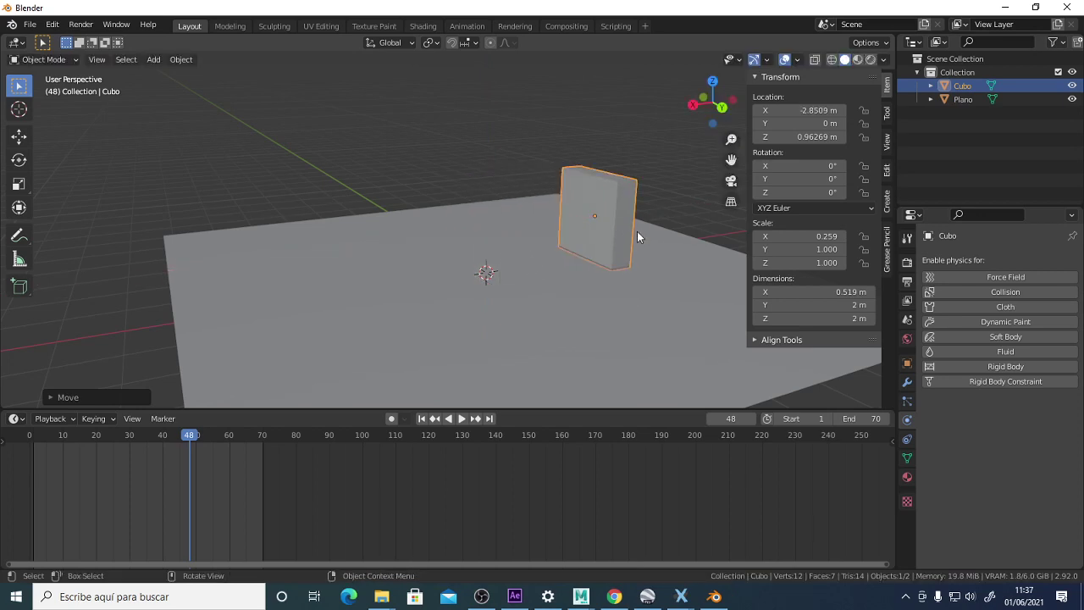
Shape the cube into a wall by scaling it to about 0.2 m along X and about 4.8 m along Y.
key("s")
key("x")
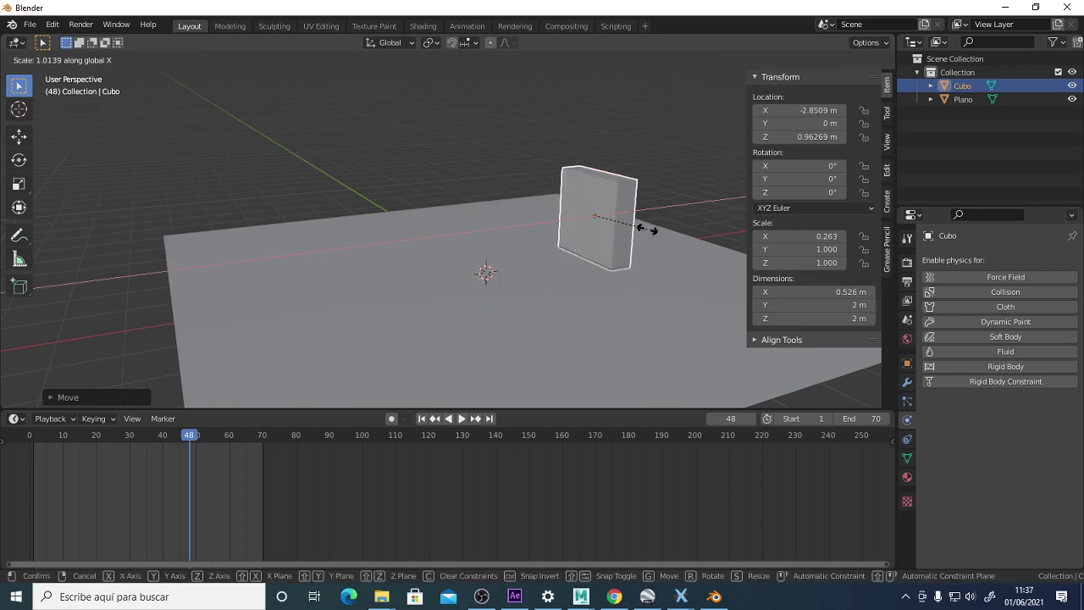
left_click(622, 220)
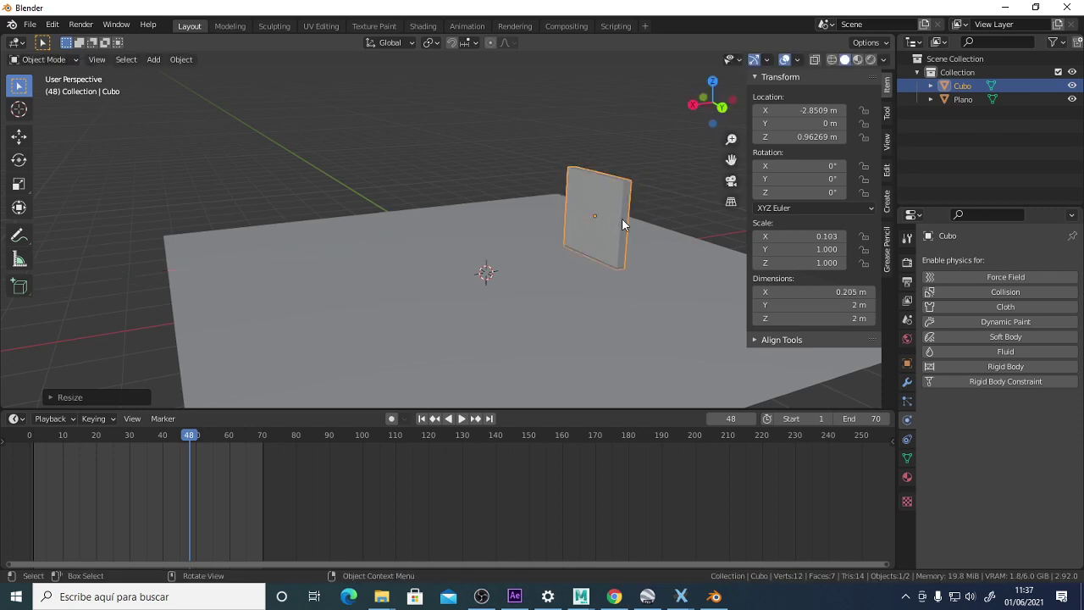
key("s")
key("y")
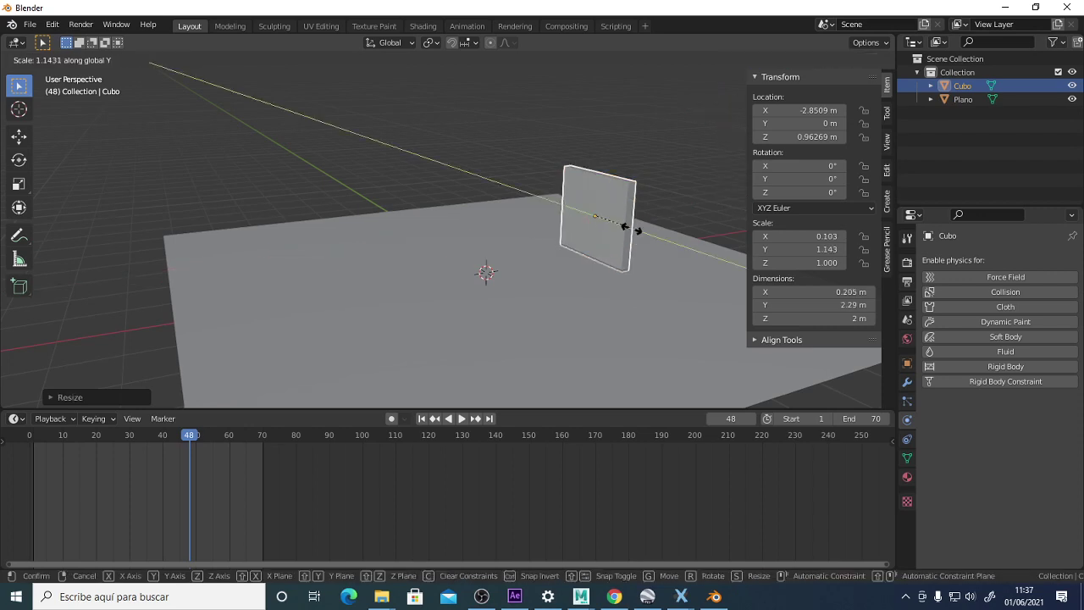
left_click(666, 251)
Raise the wall slightly to about Z 0.99 m so its base meets the plane.
middle_click_drag(586, 183, 482, 177)
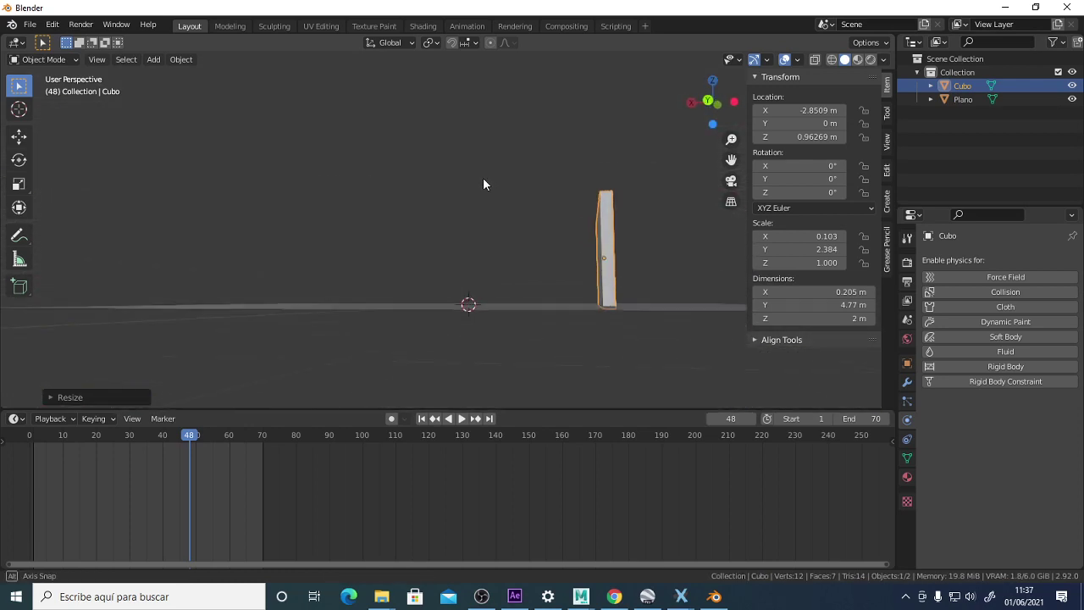
key("g")
key("z")
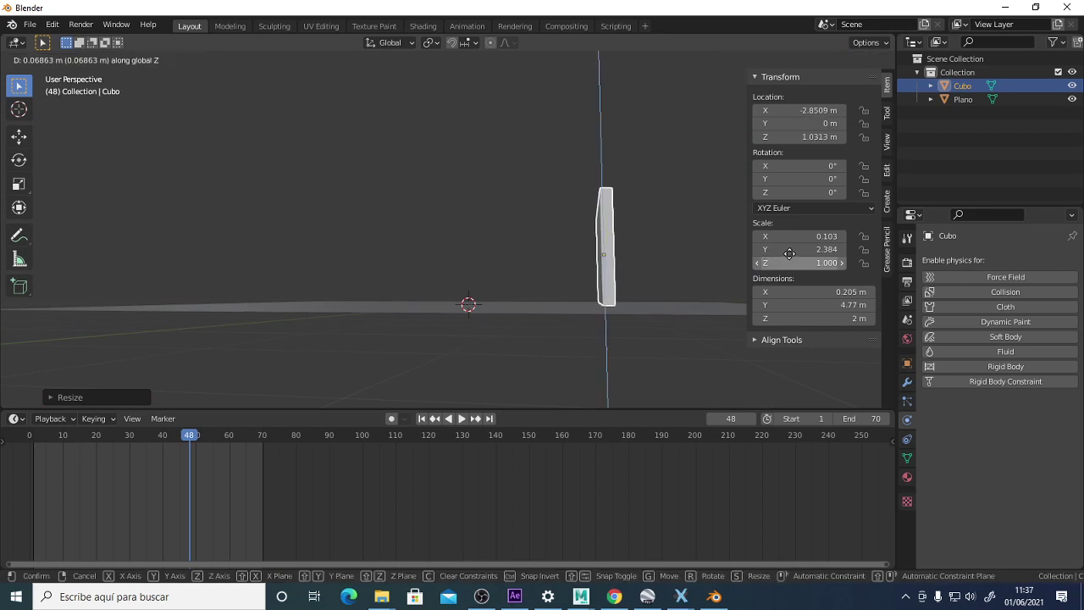
left_click(792, 255)
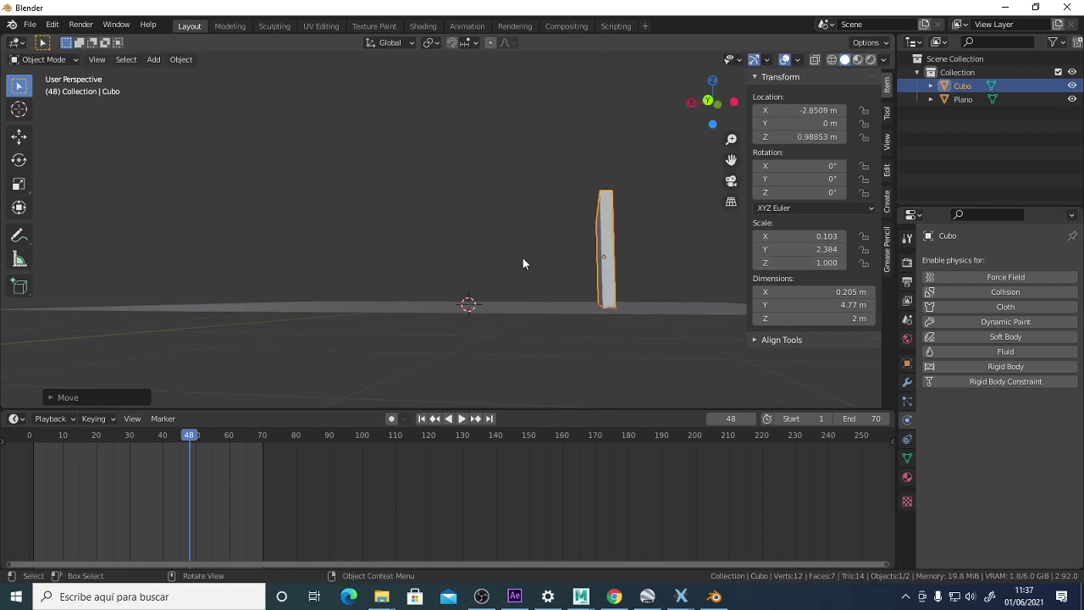
Add a UV sphere at the origin and raise it to about Z 1.13 m.
middle_click_drag(522, 257, 531, 303)
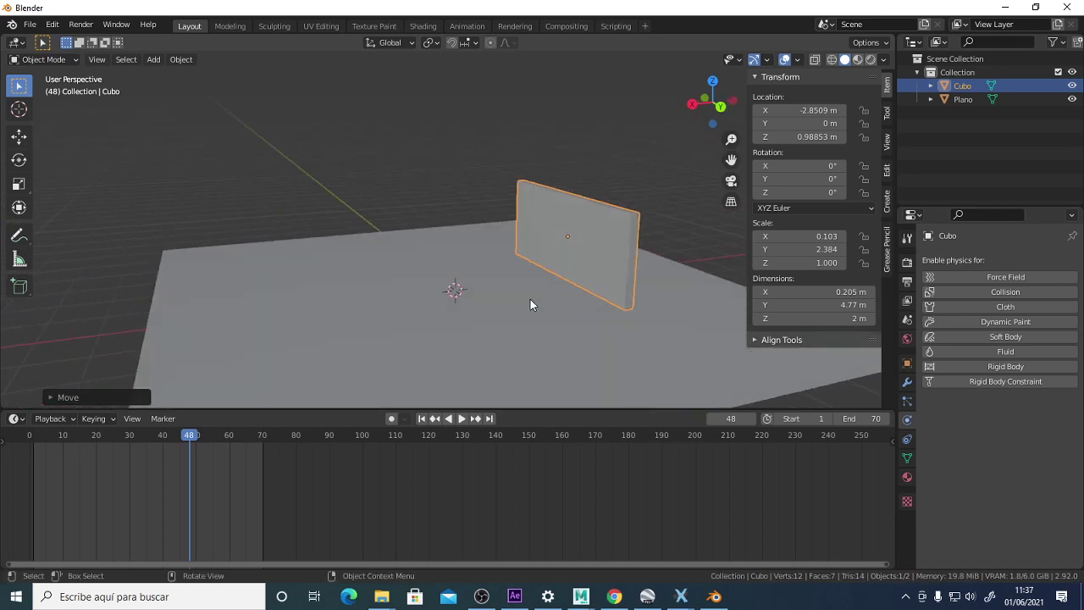
key("shift+a")
mouse_move(428, 172)
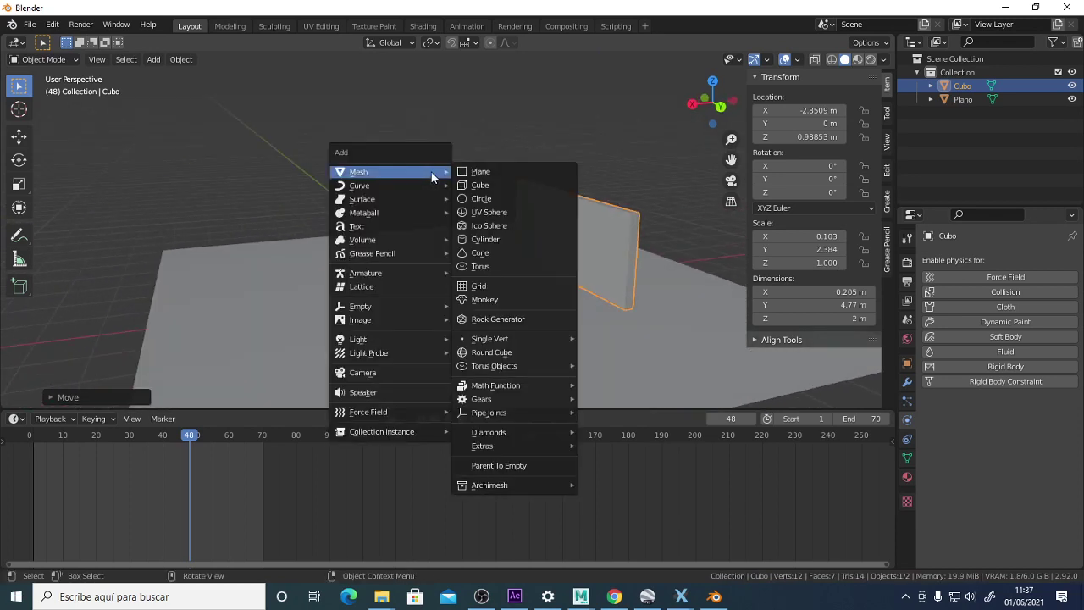
left_click(506, 211)
key("g")
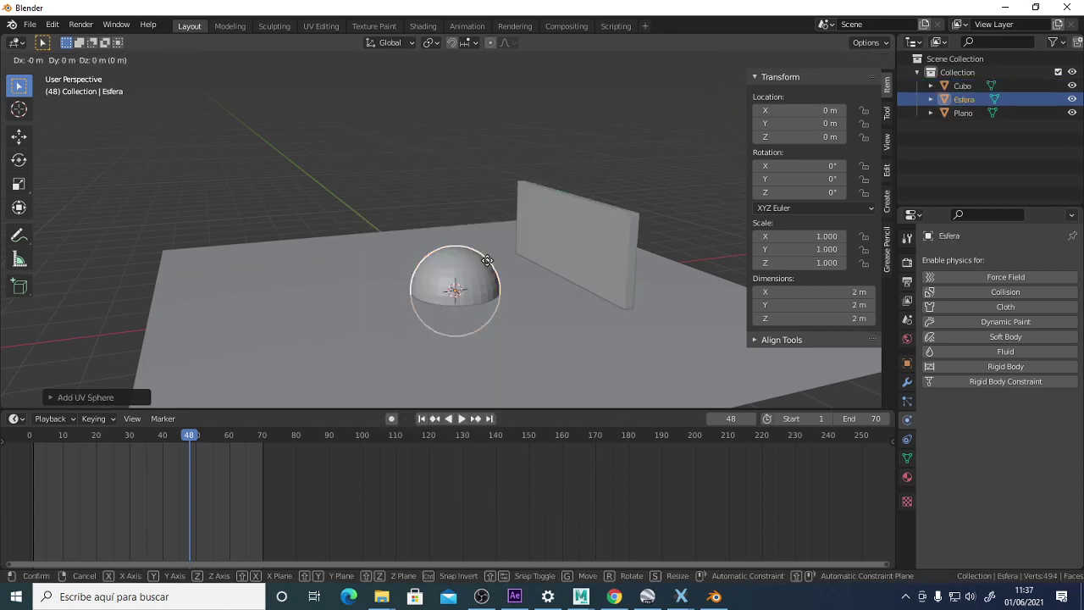
key("z")
left_click(540, 218)
Scale the sphere down to about 0.47 and move it along X to about 3.19 m, away from the wall.
key("s")
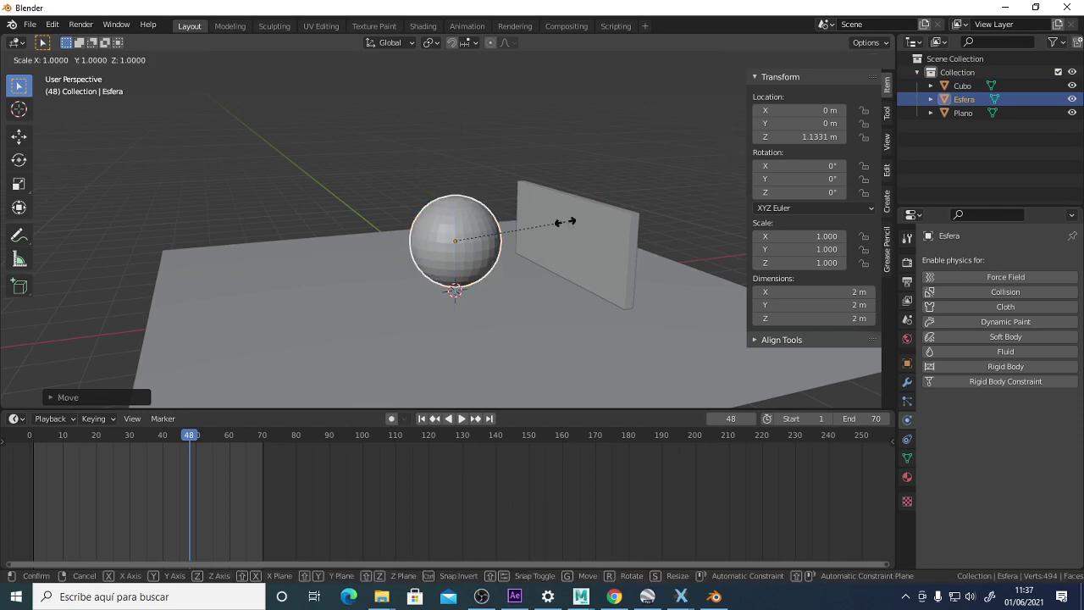
left_click(509, 235)
key("g")
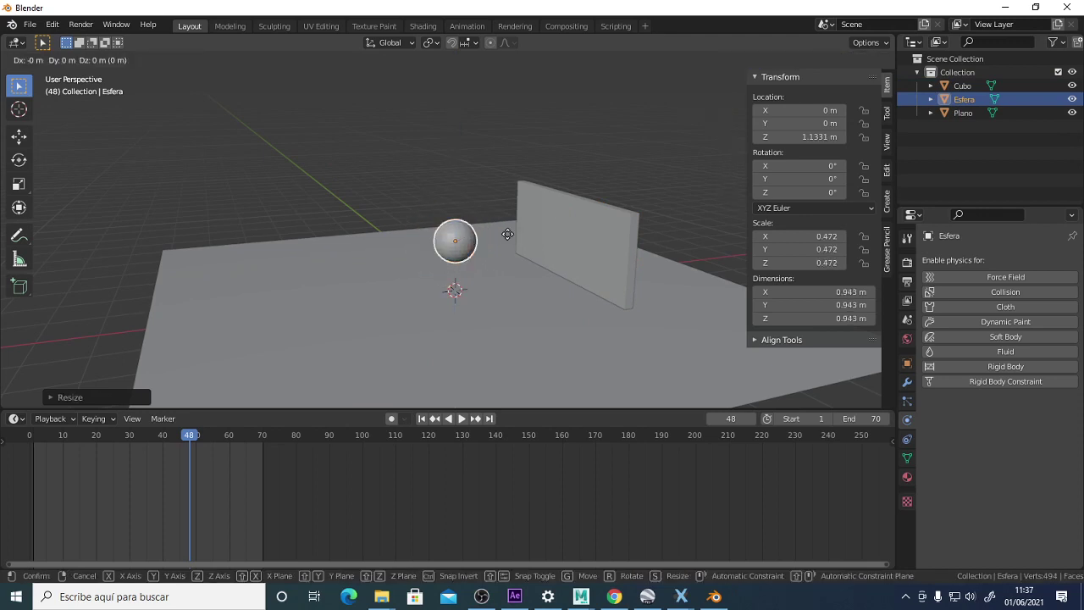
key("x")
left_click(360, 255)
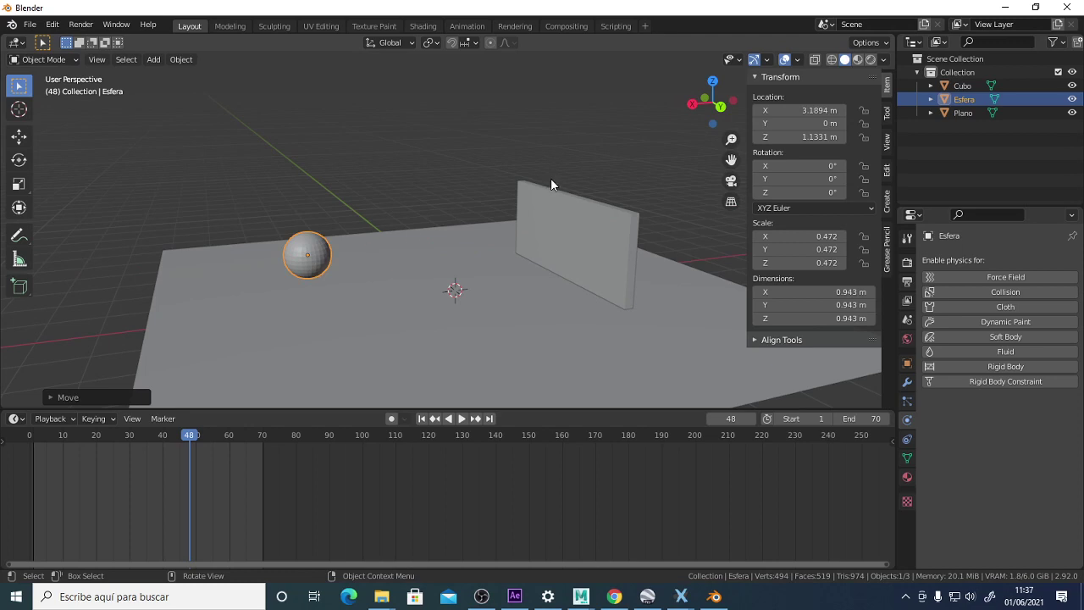
left_click(521, 161)
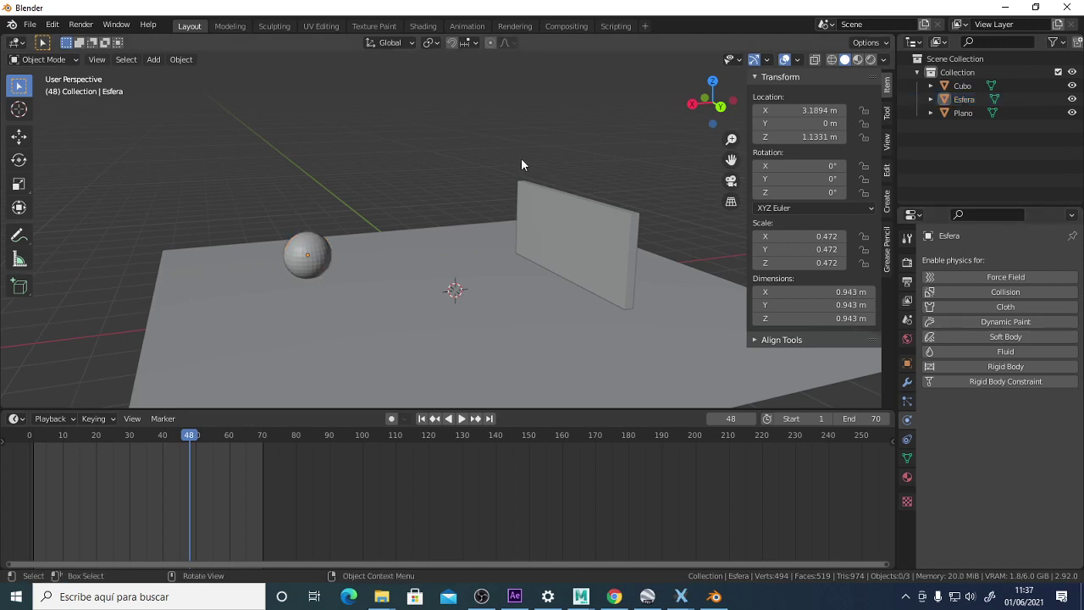
Enable rigid body physics on the plane and set its type to Passive.
middle_click_drag(521, 161, 464, 188)
left_click(469, 301)
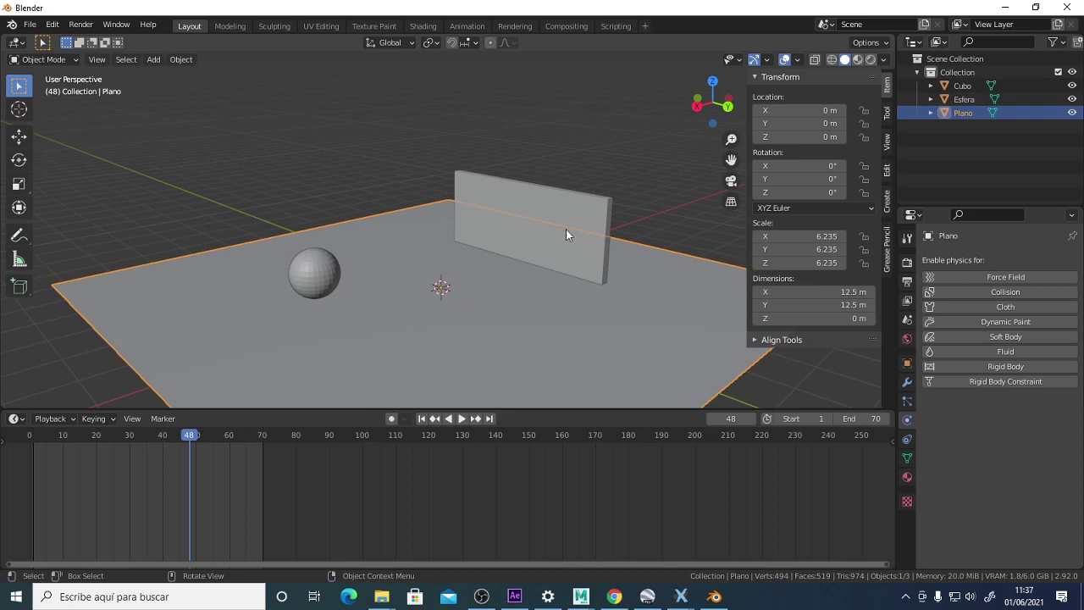
middle_click_drag(387, 205, 593, 245)
left_click(987, 366)
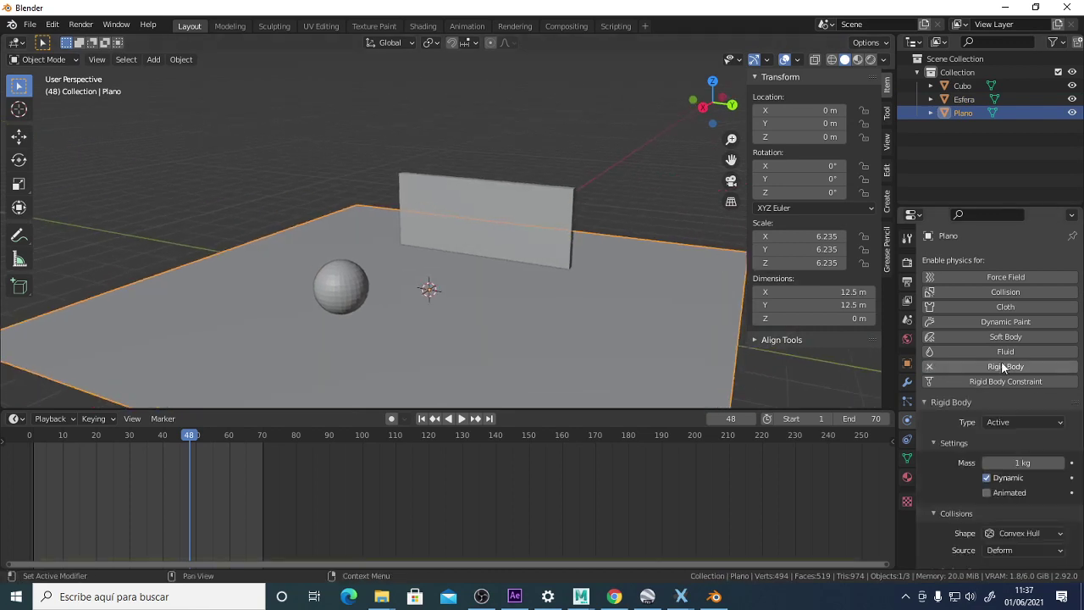
left_click(1040, 421)
left_click(1017, 450)
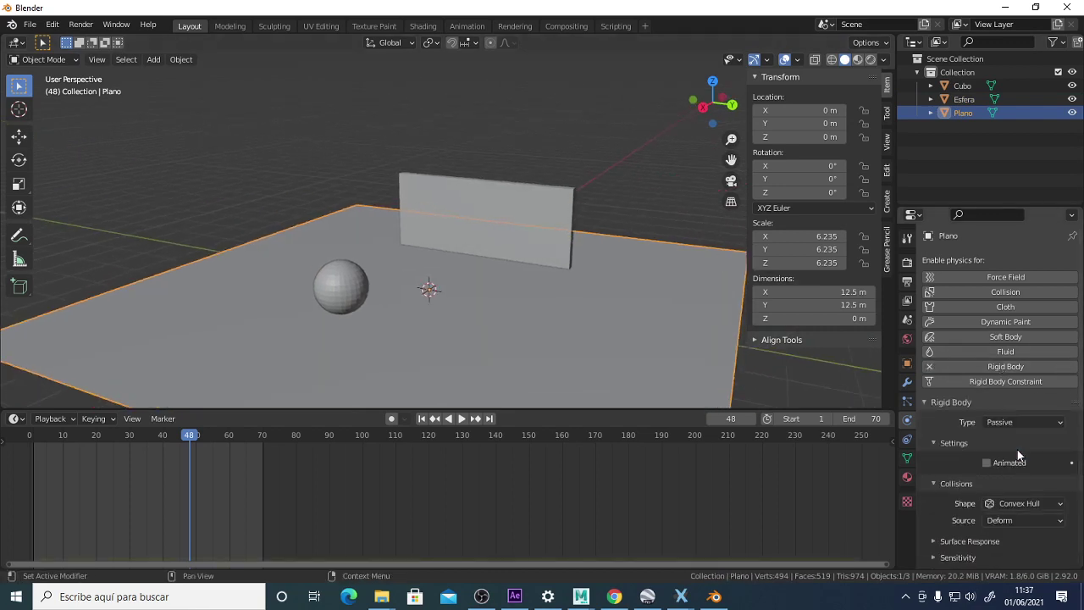
Enable rigid body physics on the sphere as an Active body, with Animated switched on and Dynamic switched off.
left_click(341, 290)
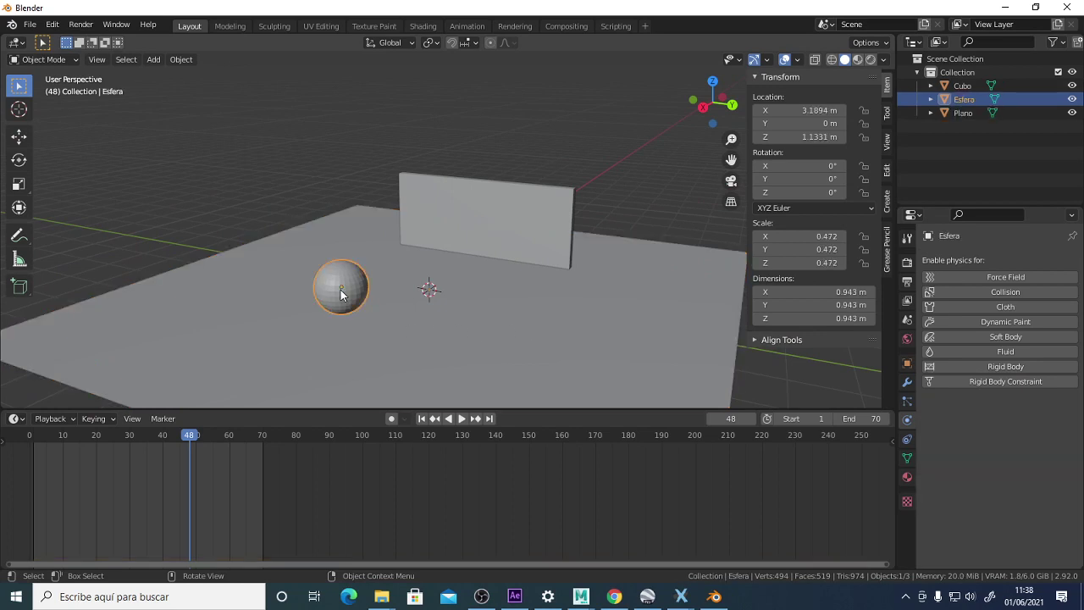
left_click(1019, 365)
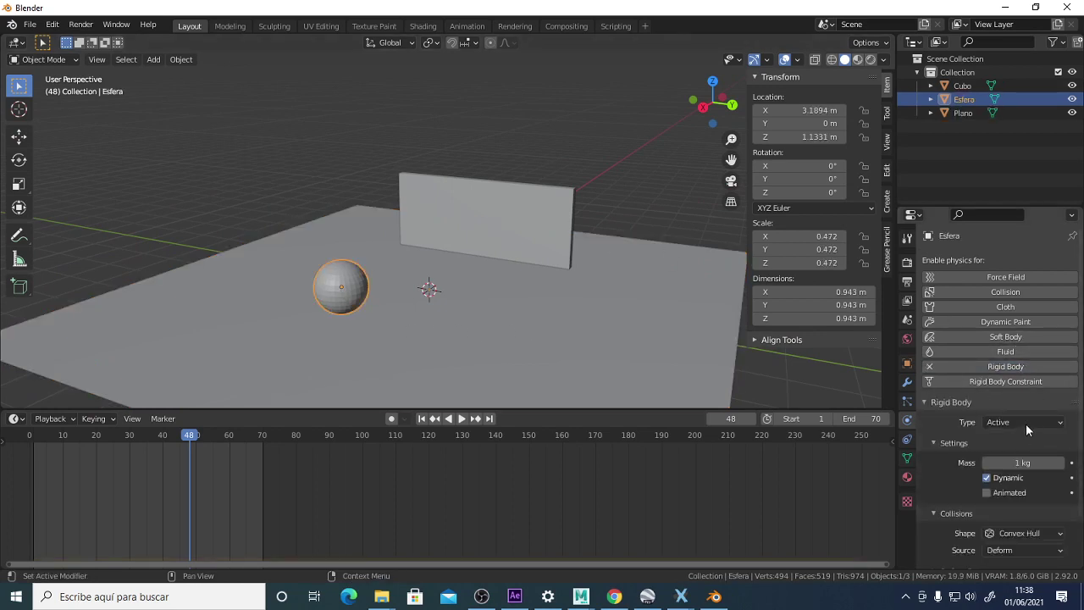
left_click(987, 492)
left_click(987, 478)
middle_click_drag(599, 206, 526, 203)
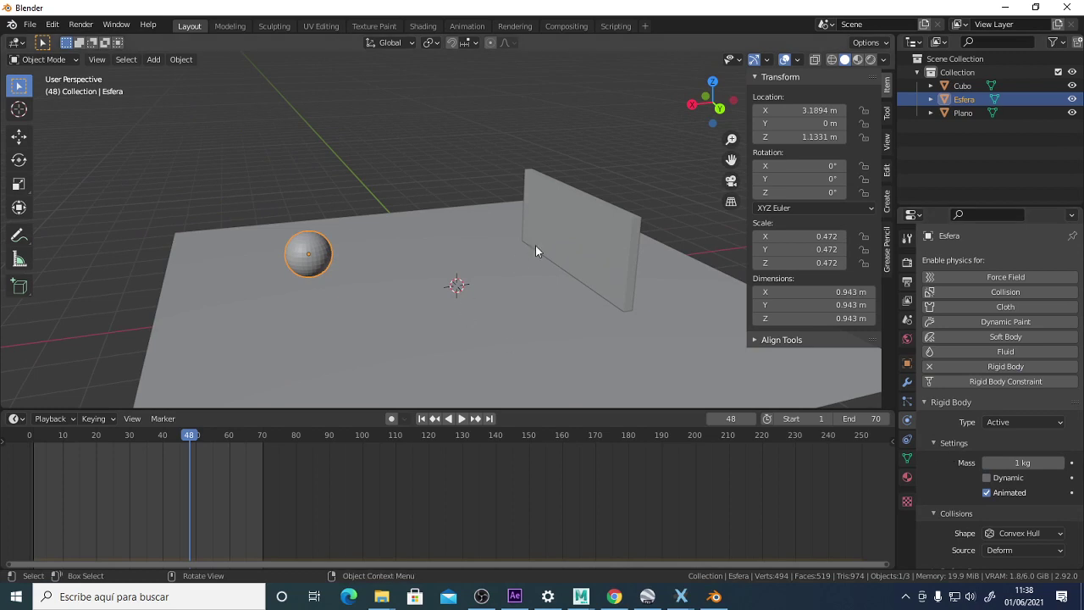
middle_click_drag(537, 247, 406, 163)
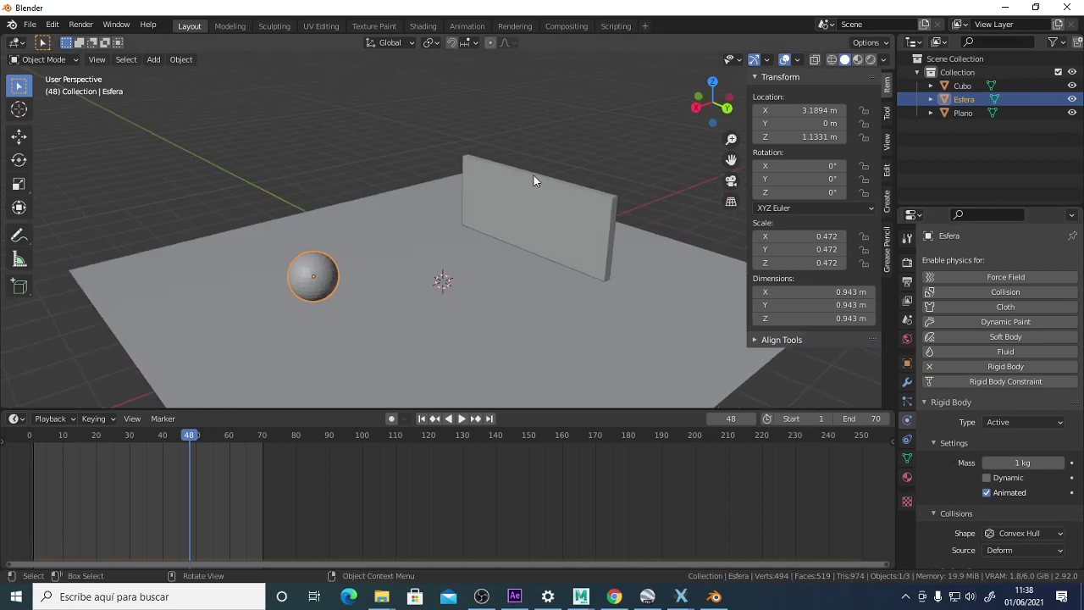
Select the wall, search the add-on preferences for "cell" and check that the Cell Fracture add-on is enabled.
left_click(558, 225)
middle_click_drag(326, 141, 378, 142)
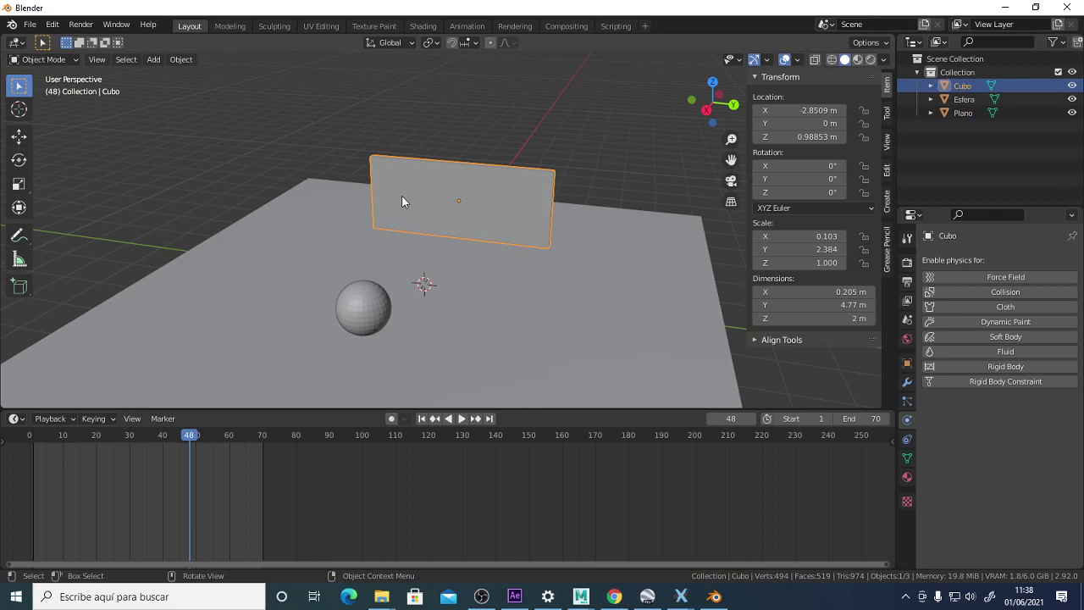
middle_click_drag(547, 208, 484, 188)
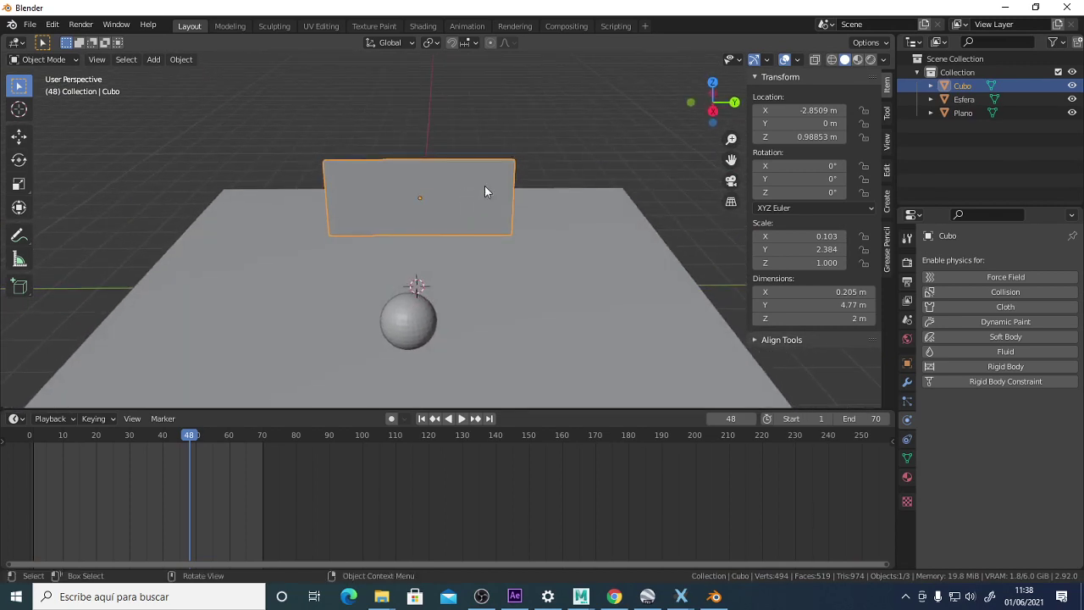
left_click(53, 25)
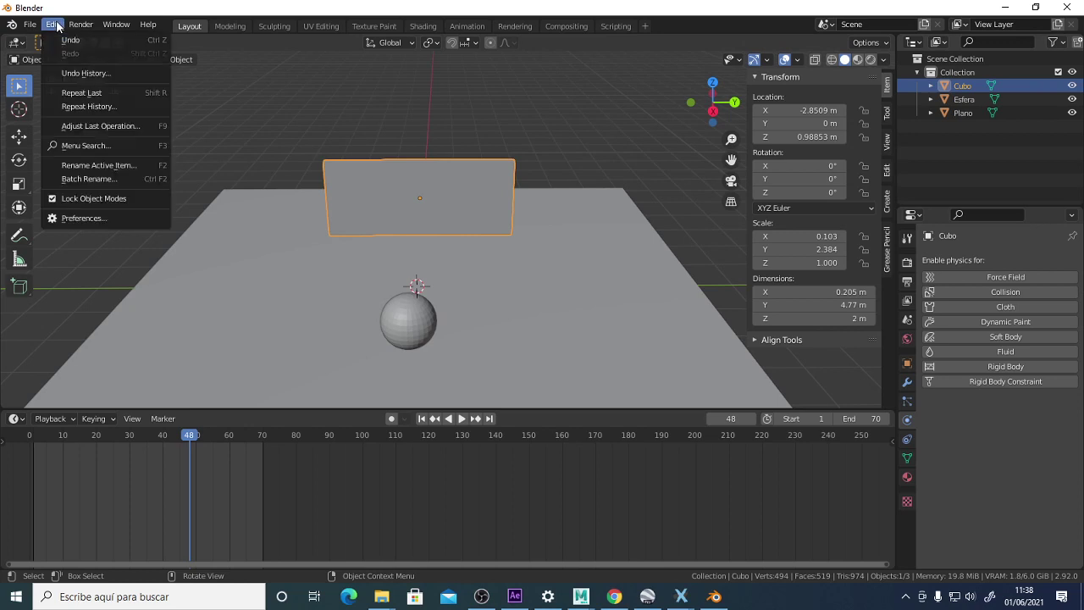
left_click(89, 218)
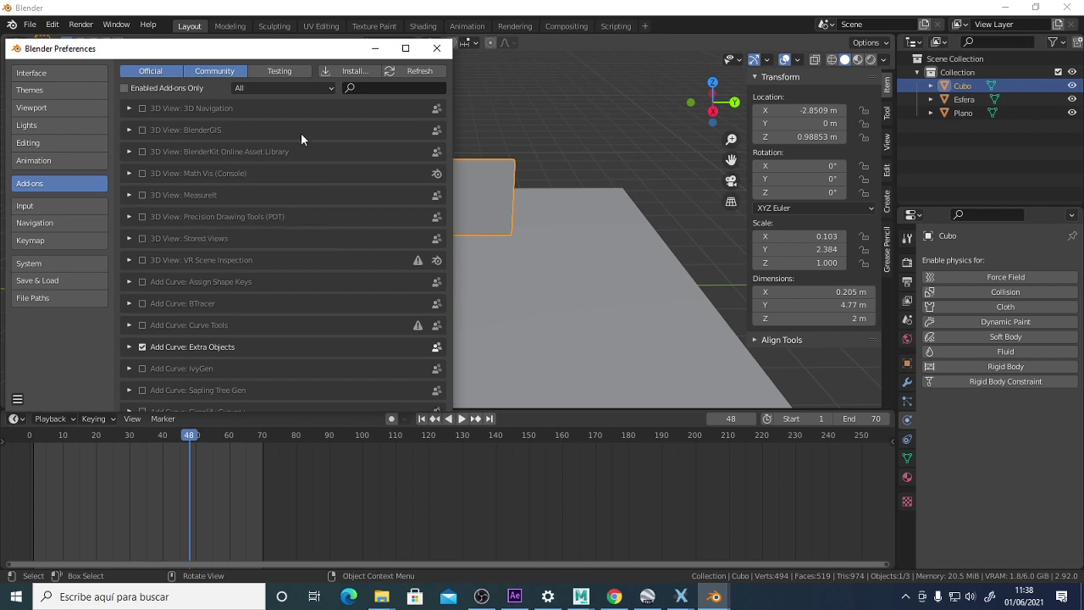
left_click(398, 88)
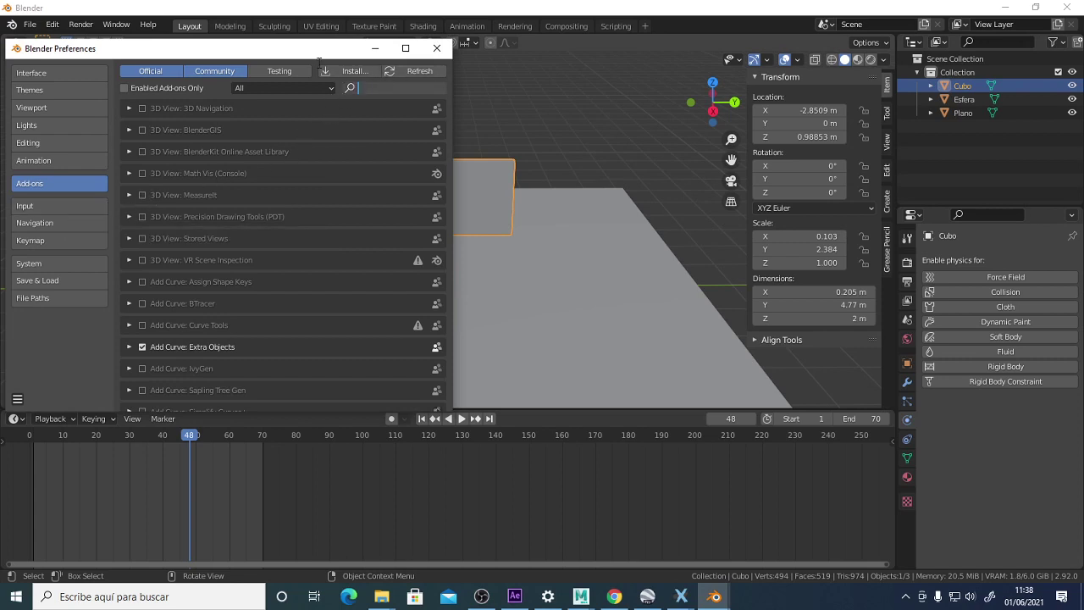
type("cell")
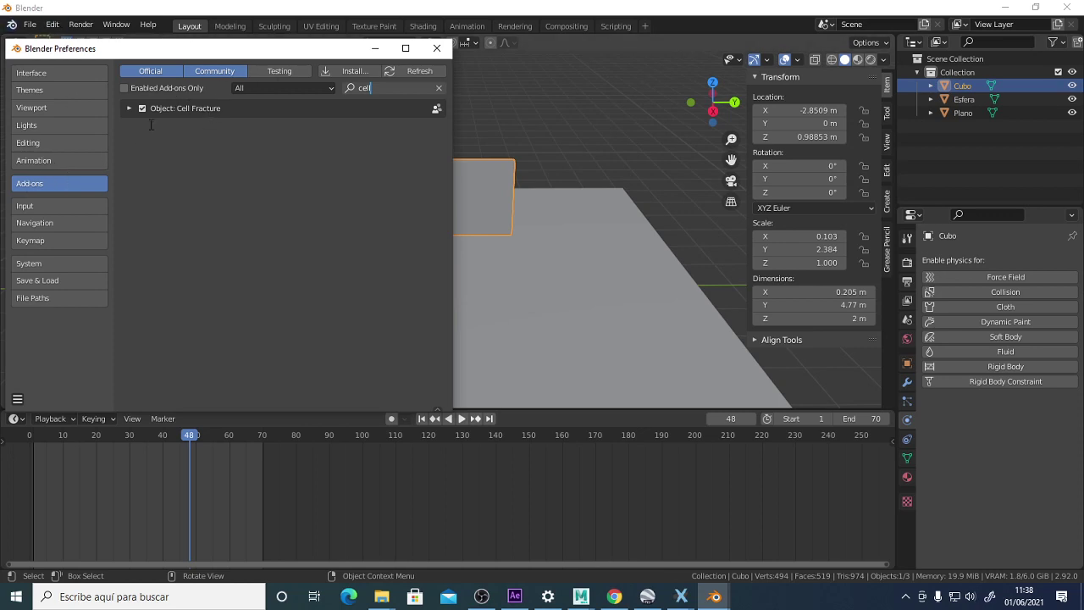
left_click(437, 49)
middle_click_drag(588, 182, 443, 136)
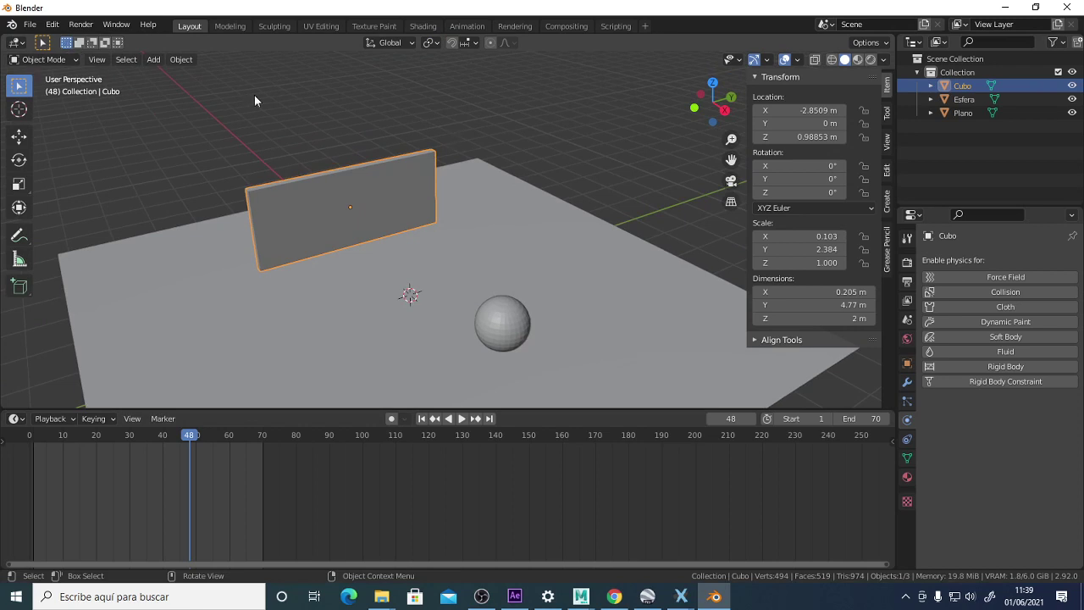
middle_click_drag(547, 167, 522, 164)
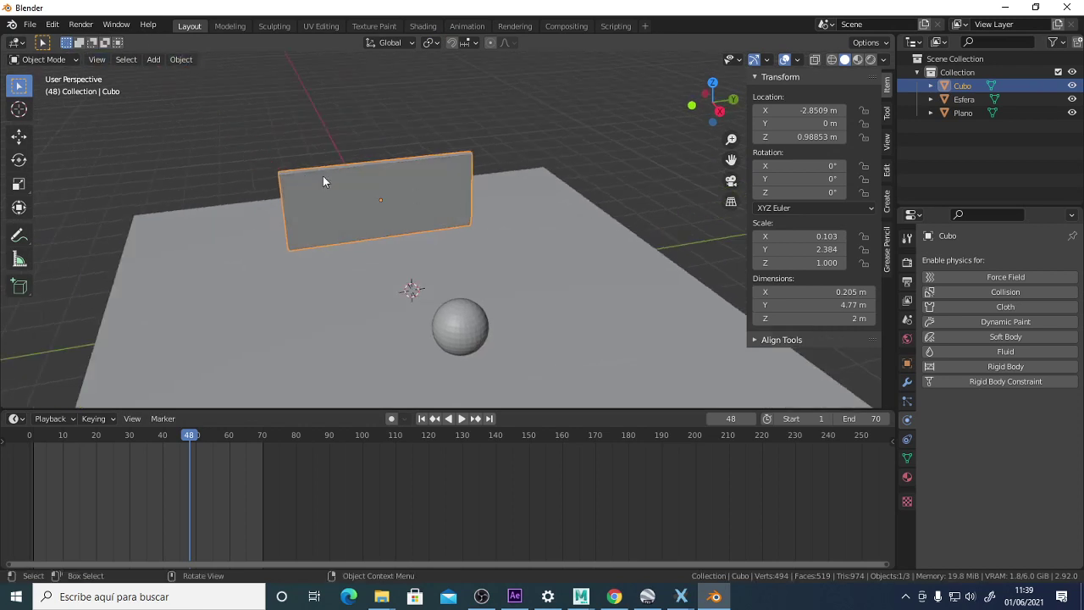
left_click(184, 63)
mouse_move(185, 67)
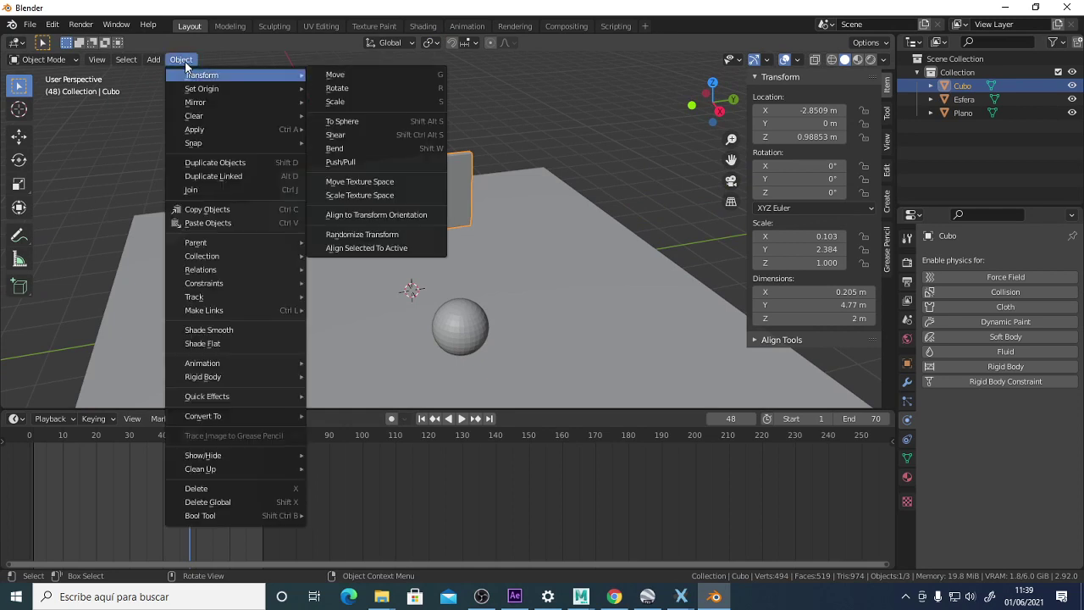
mouse_move(221, 396)
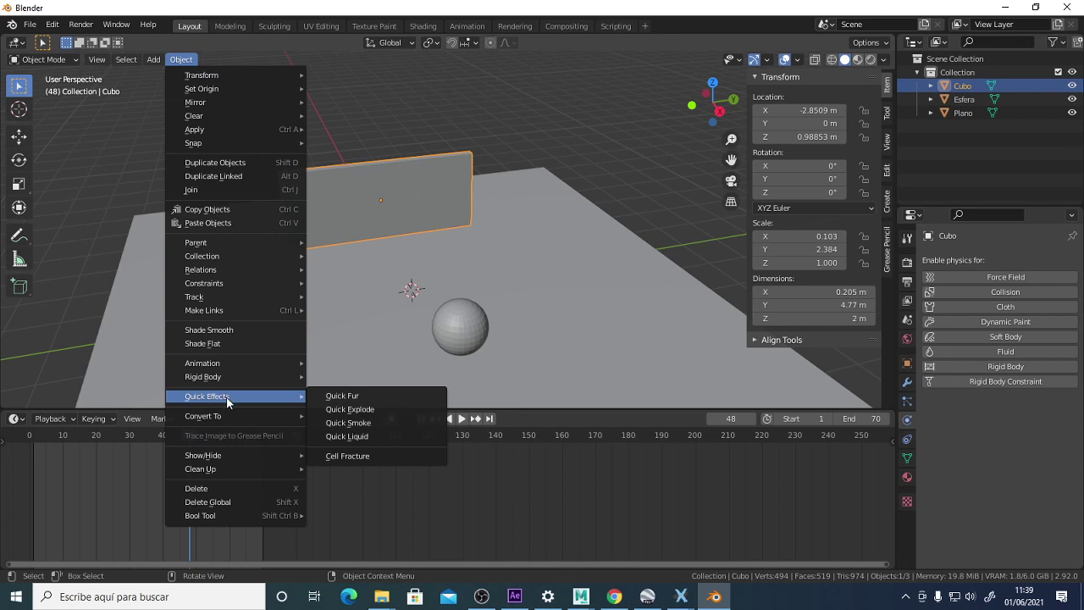
left_click(350, 455)
left_click_drag(409, 195, 418, 74)
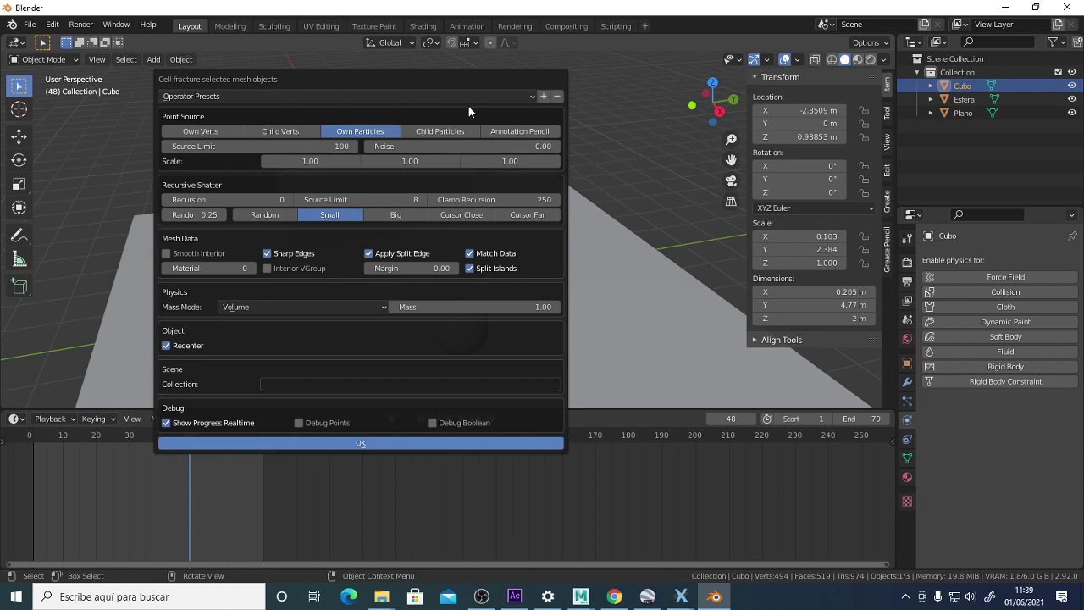
Start Cell Fracture on the wall and set the point source Noise to 1.
left_click(182, 59)
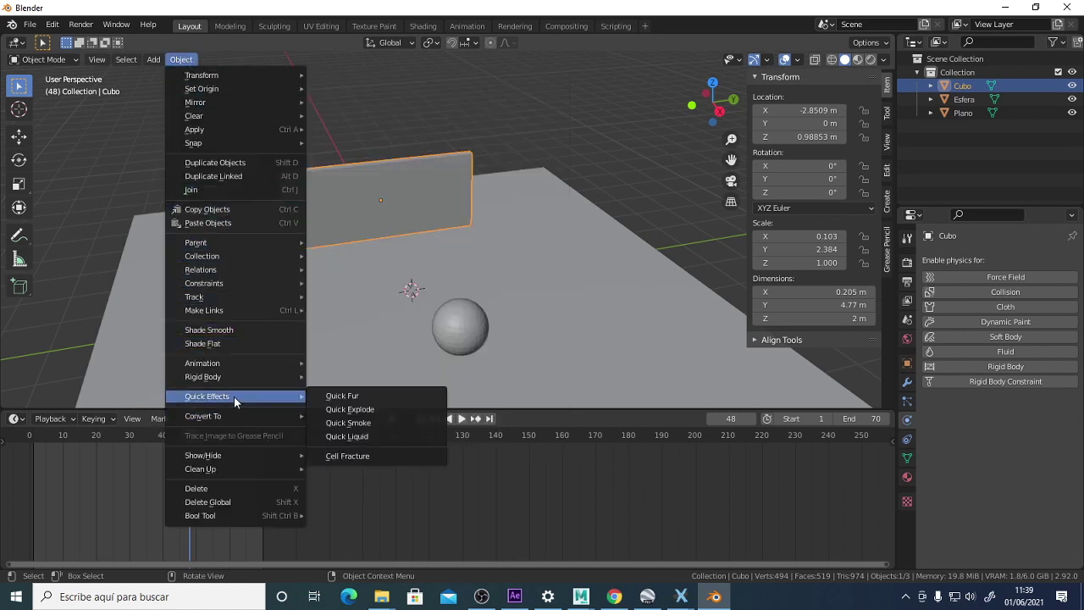
left_click(370, 454)
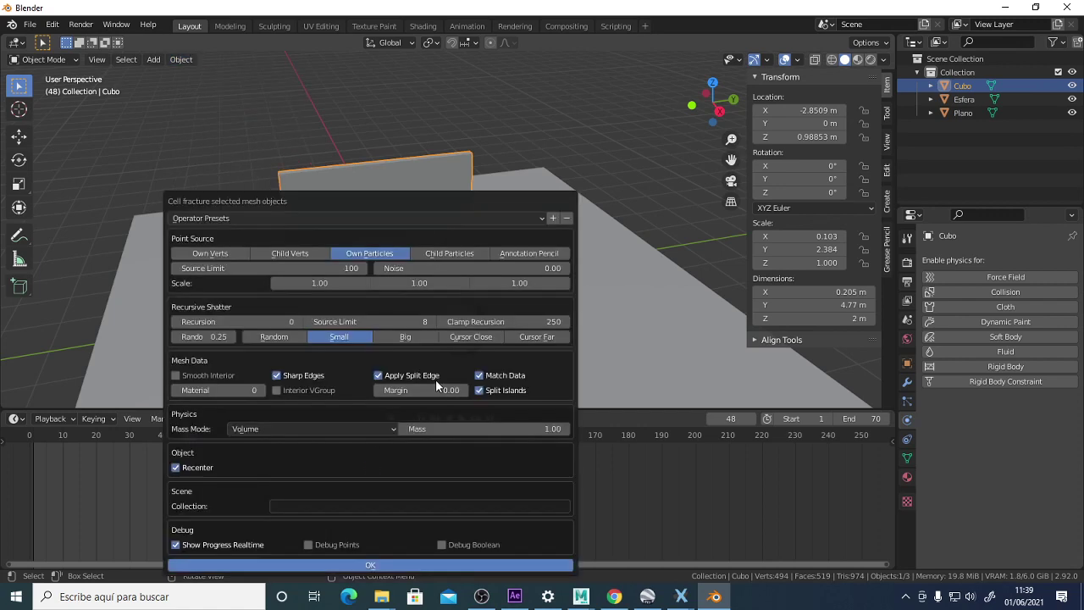
left_click_drag(380, 200, 336, 138)
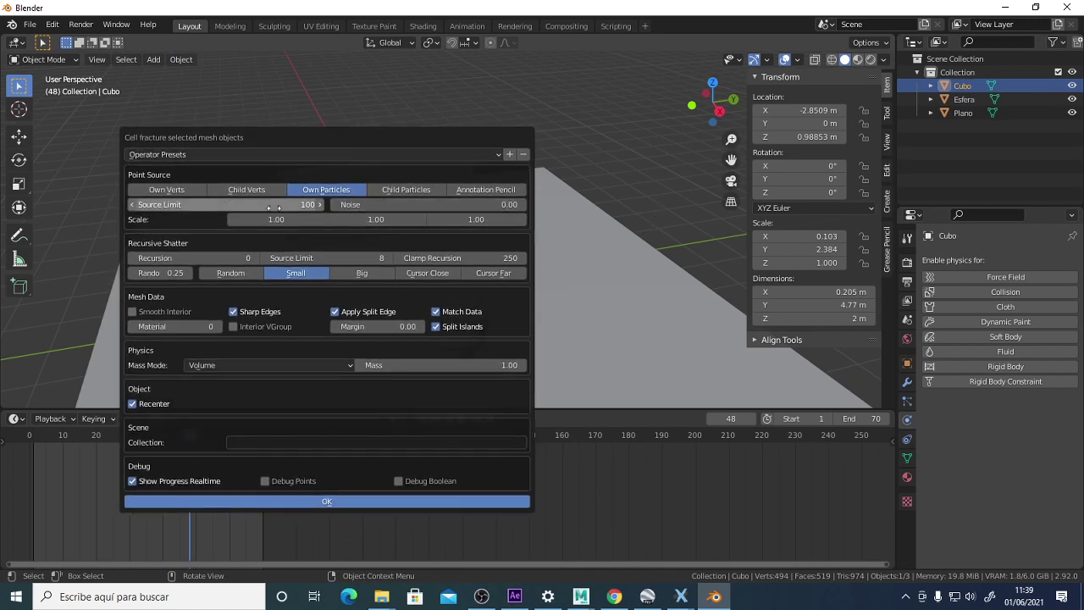
left_click(420, 206)
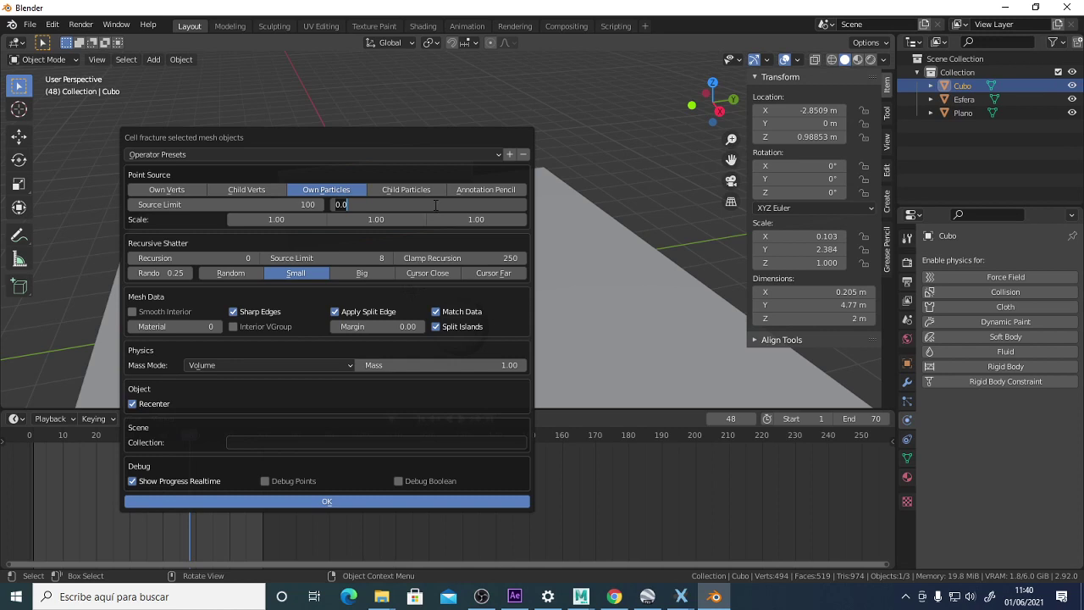
type("1")
key("Return")
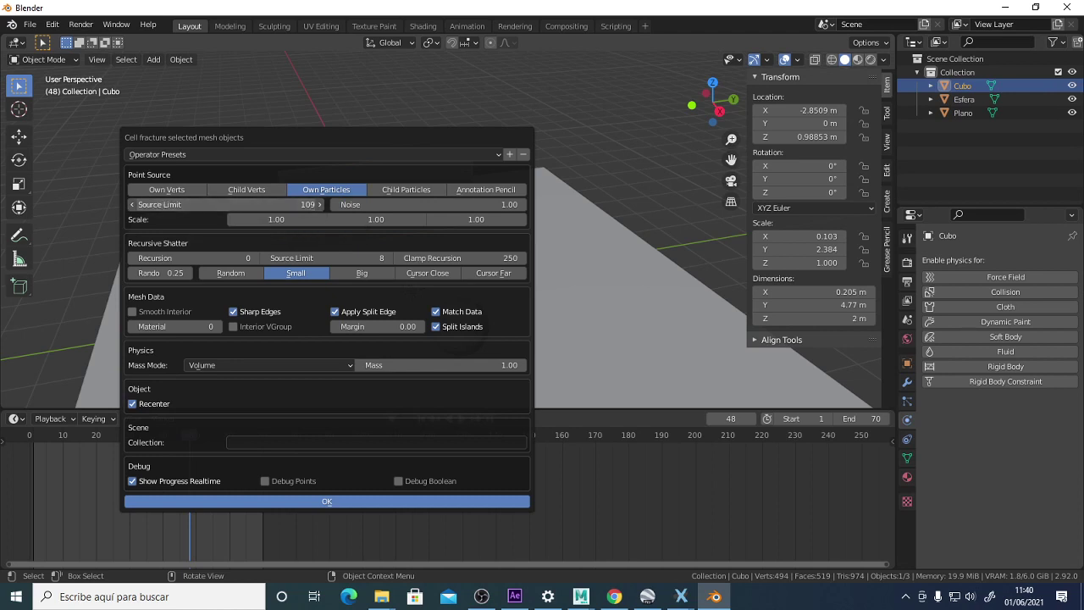
Fracture the wall using a point Source Limit of 300 and the Random recursive shatter option.
left_click_drag(174, 204, 200, 204)
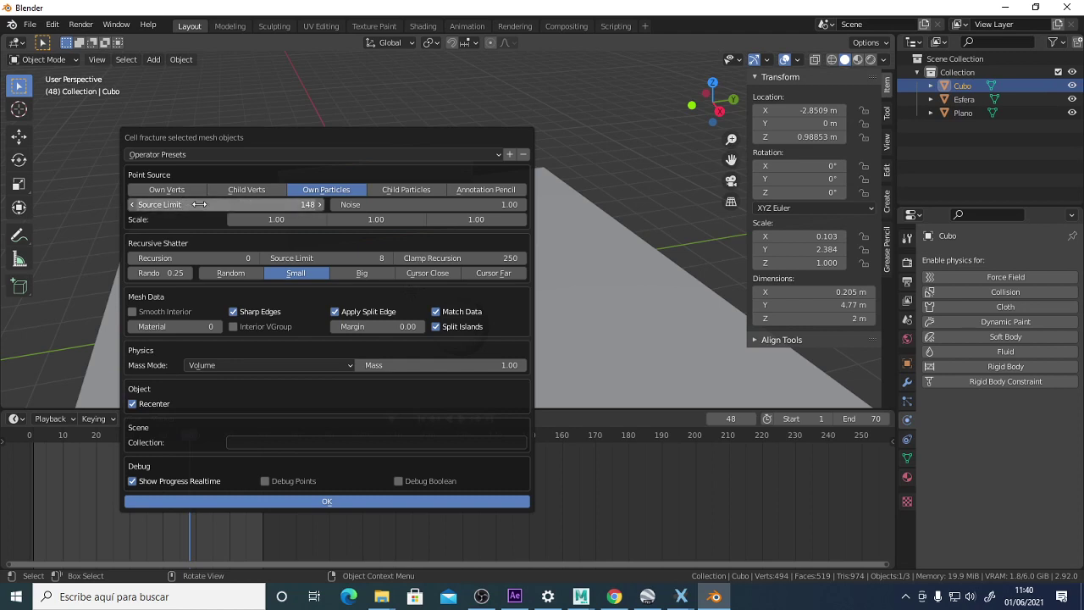
left_click(196, 205)
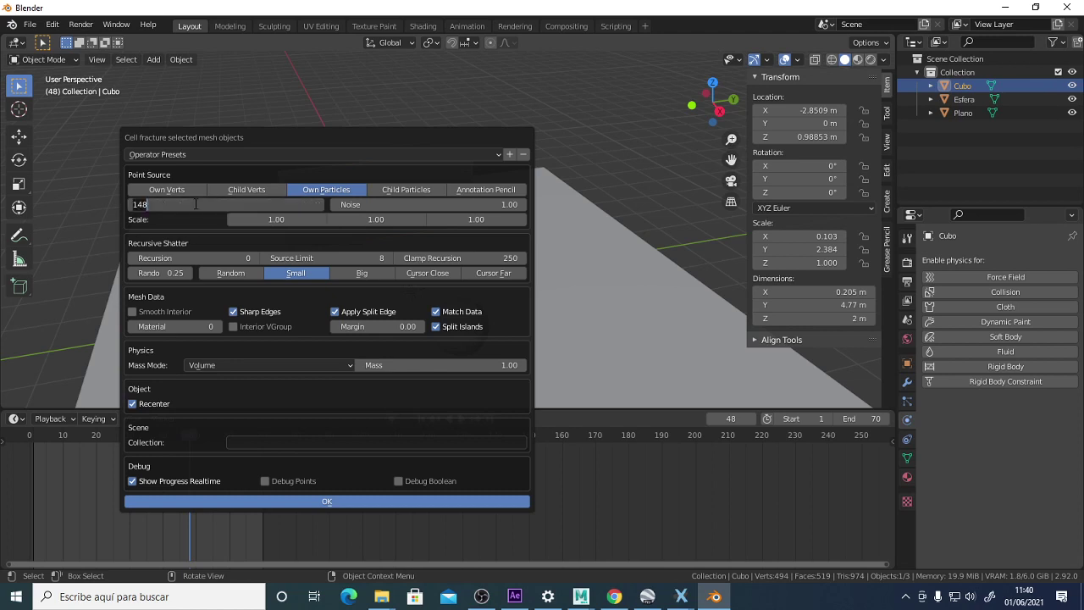
type("300")
key("Return")
left_click(241, 275)
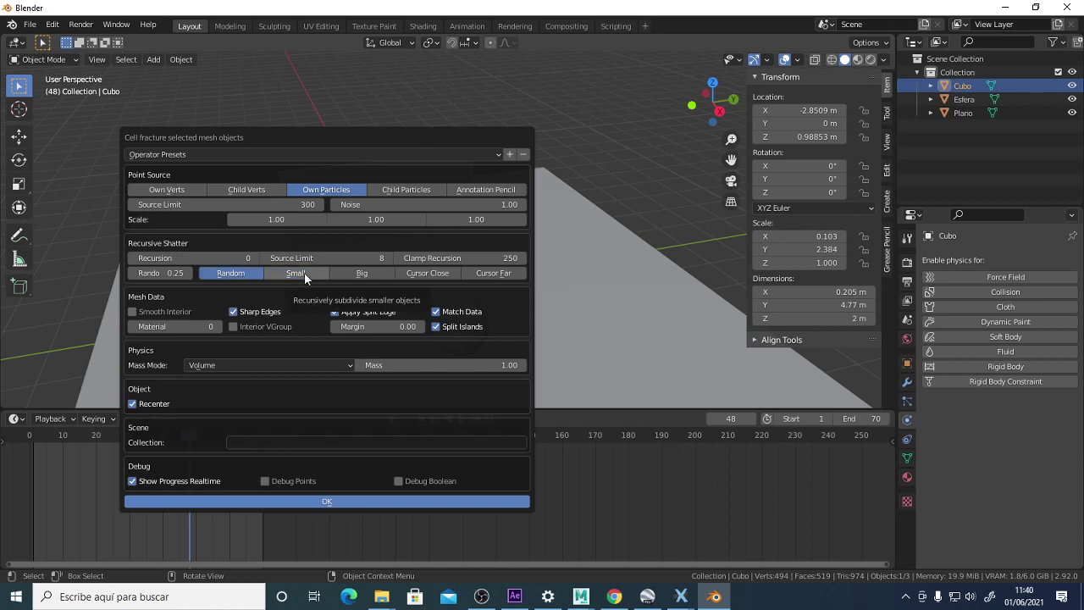
left_click(330, 501)
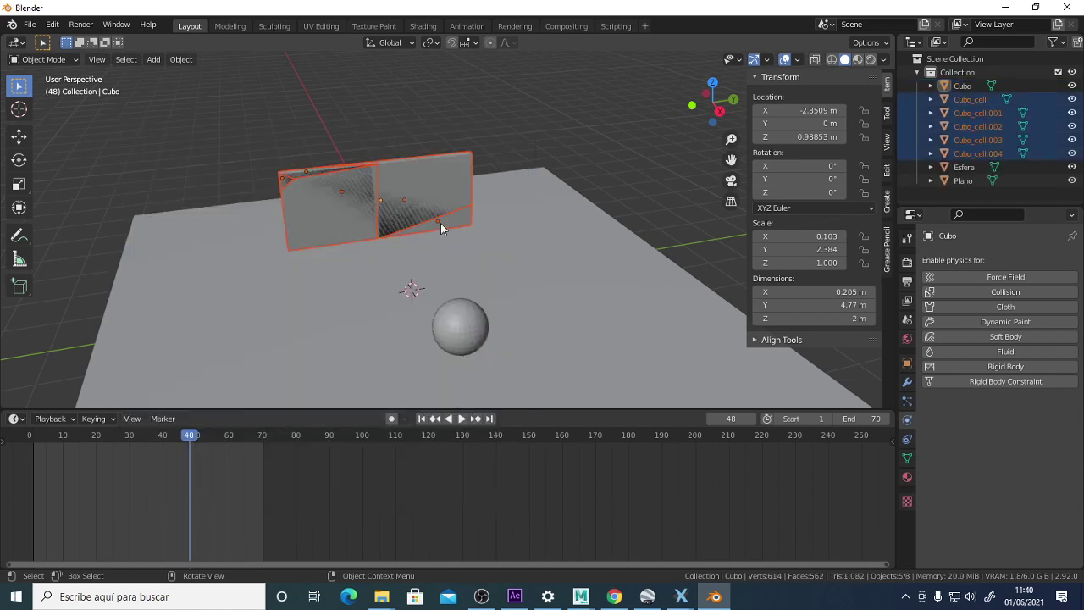
Examine the fractured wall, picking individual cells and the original cube to tell the pieces apart from the intact wall.
mouse_move(441, 223)
middle_mouse_down()
mouse_move(584, 174)
mouse_move(565, 198)
mouse_move(424, 206)
mouse_move(450, 209)
middle_mouse_up()
mouse_move(500, 232)
middle_mouse_down()
mouse_move(552, 253)
mouse_move(484, 252)
mouse_move(495, 242)
middle_mouse_up()
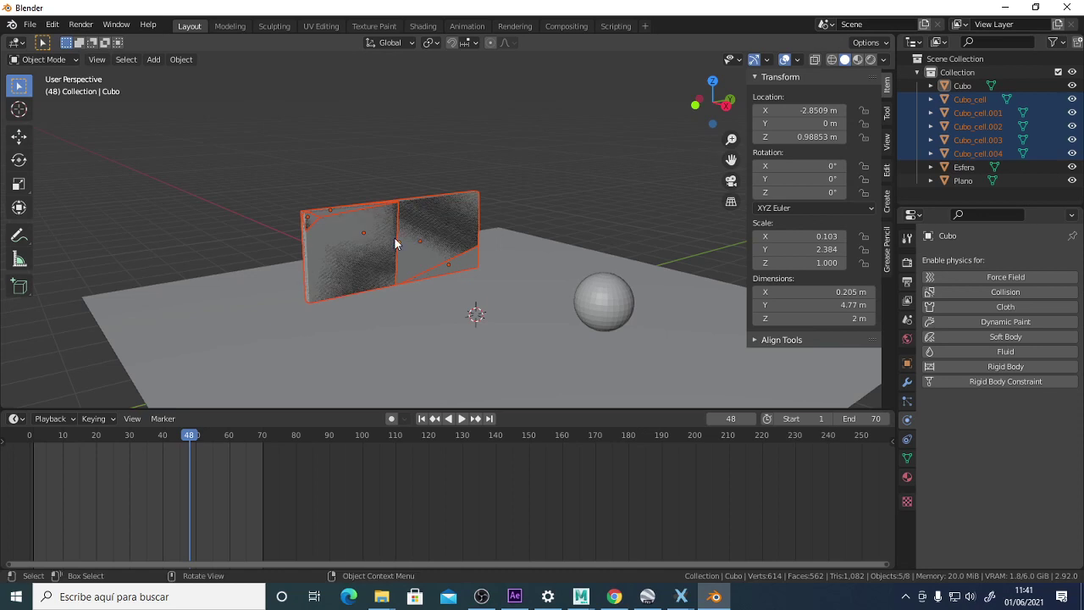
middle_click_drag(395, 244, 355, 258)
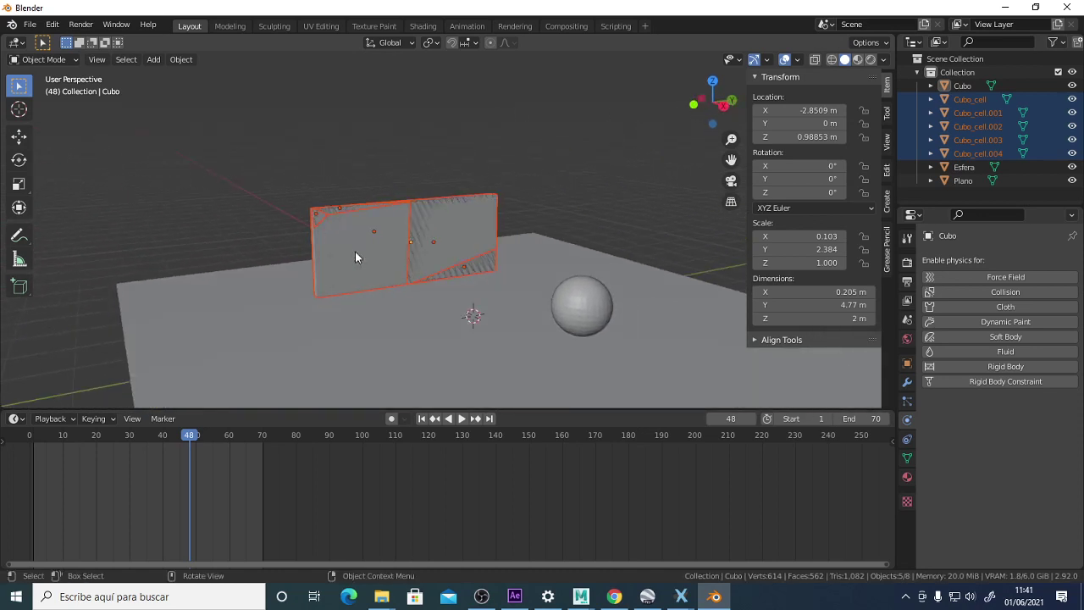
left_click(629, 212)
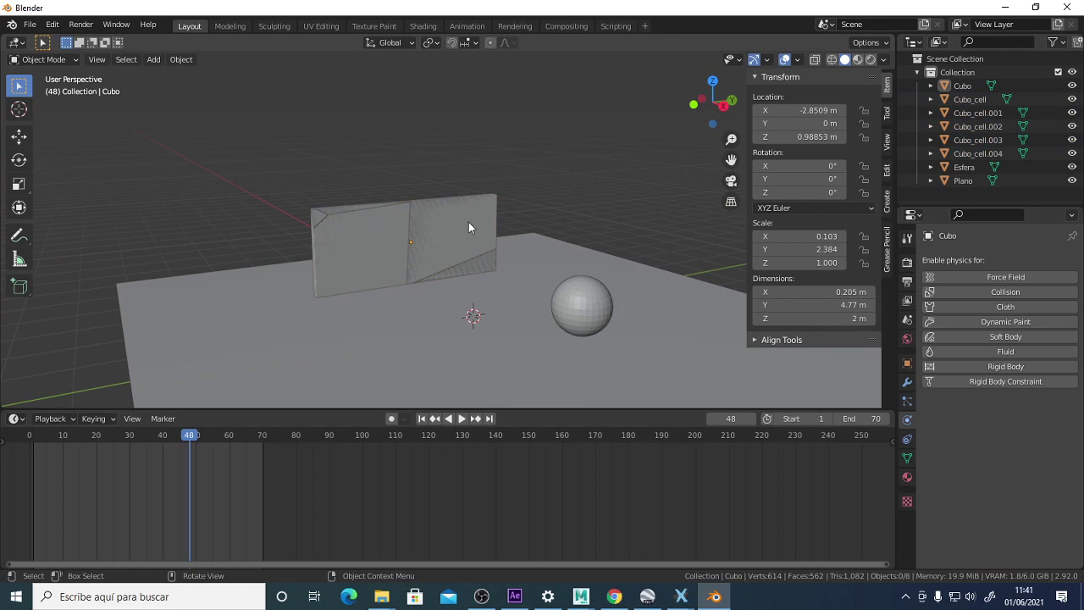
left_click(469, 222)
left_click(348, 212)
left_click(321, 217)
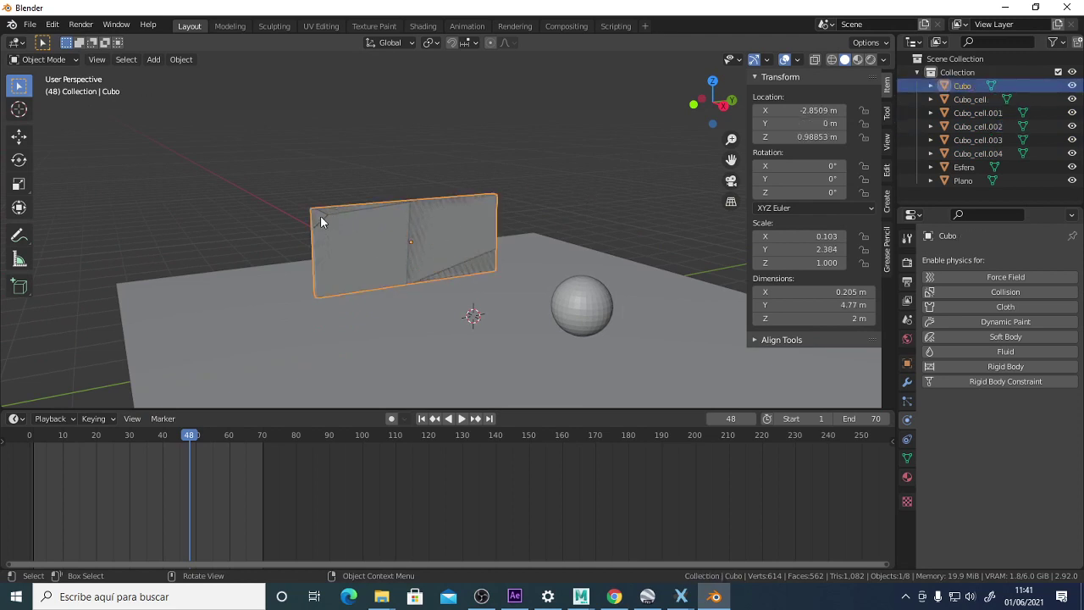
left_click(321, 217)
left_click(350, 210)
left_click(388, 241)
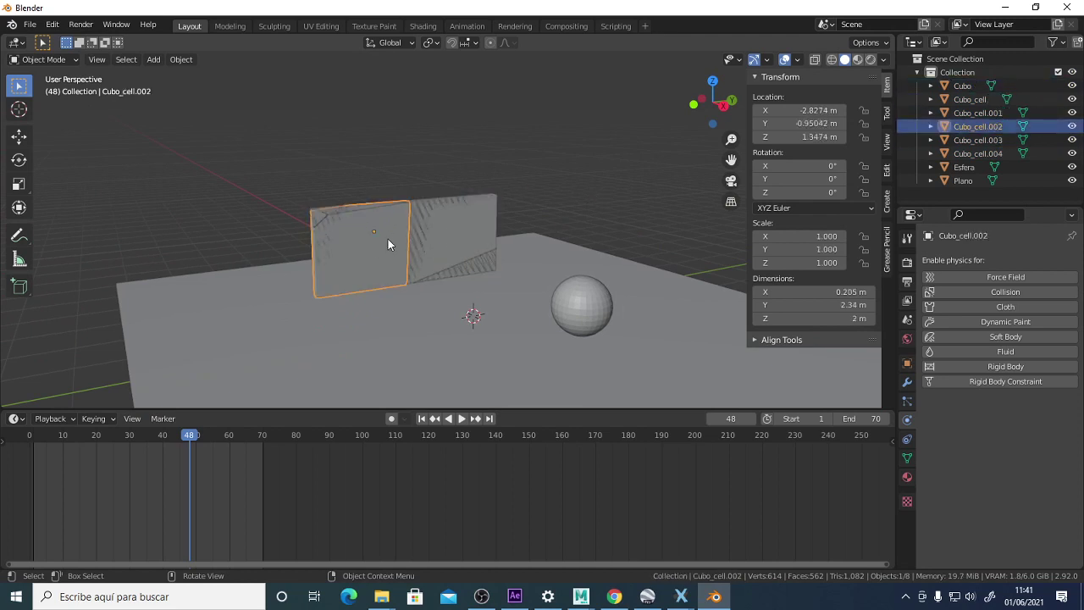
left_click(470, 254)
left_click(1008, 85)
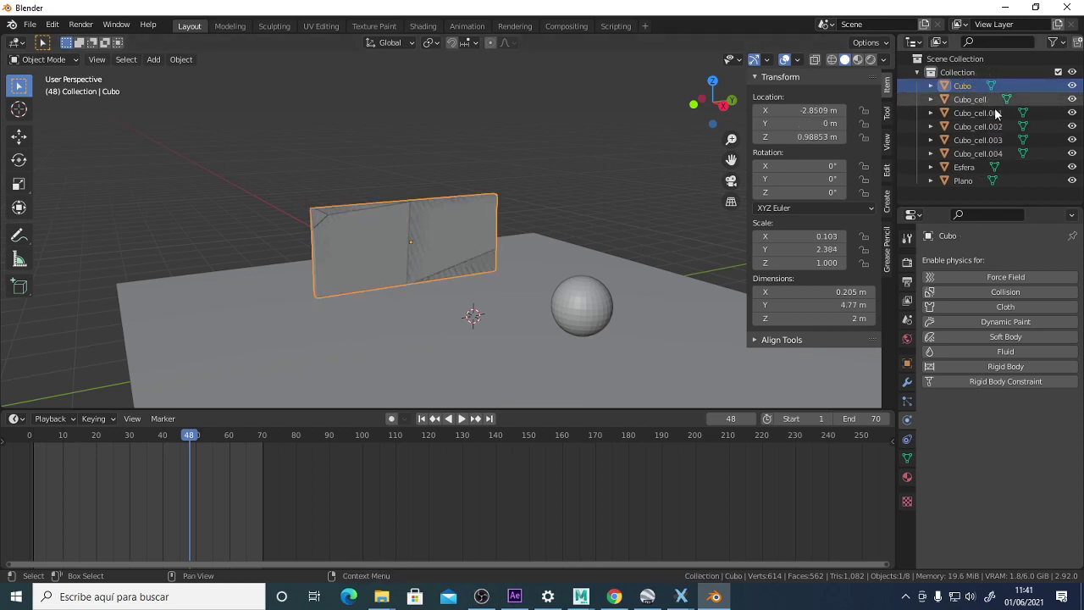
left_click(988, 154)
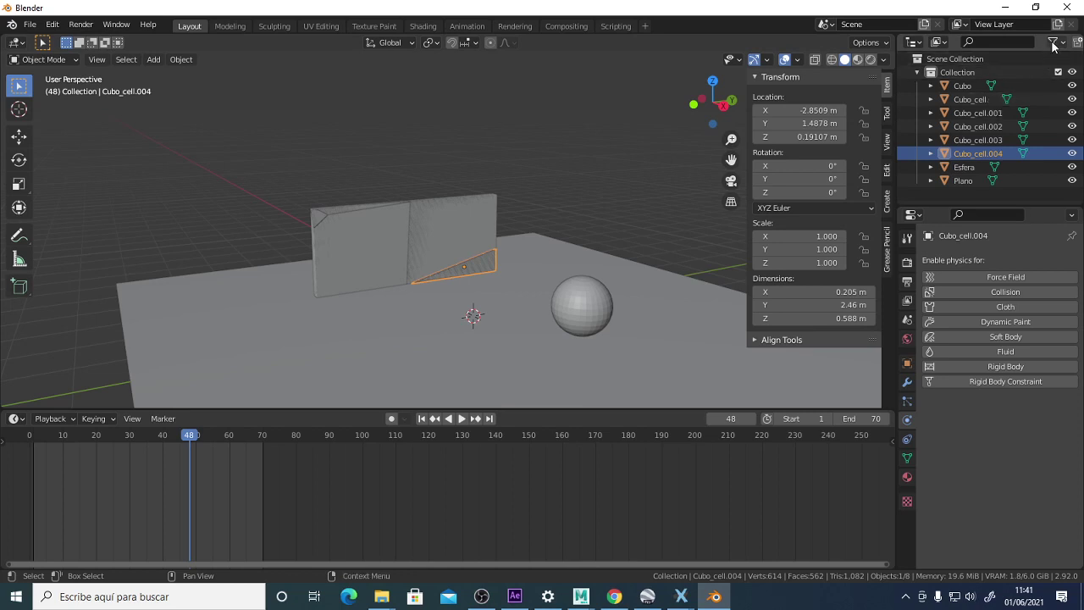
Add a new collection and move the original cube and all of its cell pieces into it.
left_click(967, 86)
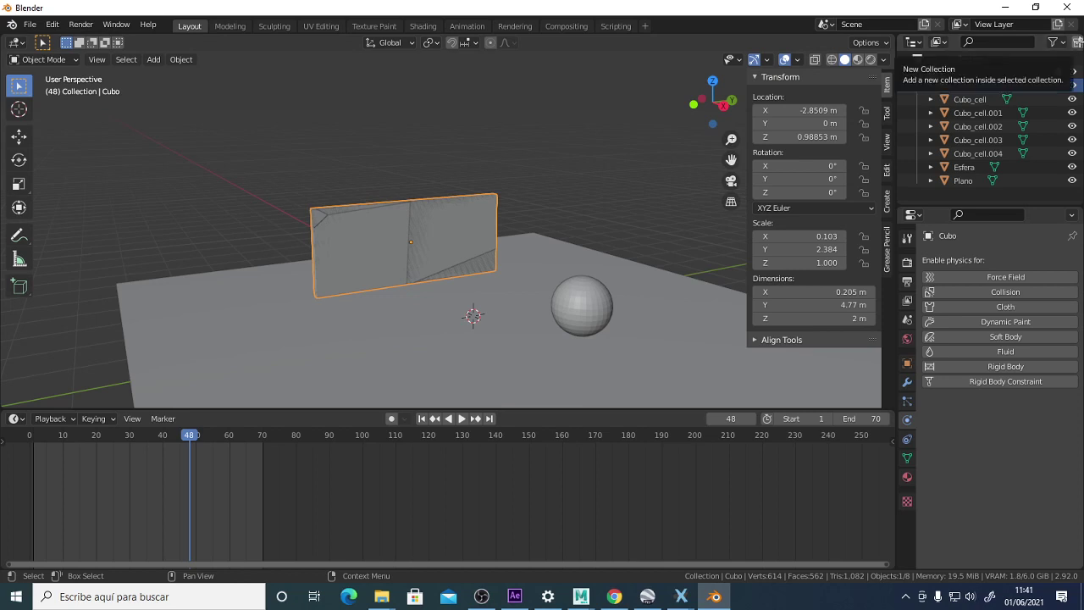
left_click(1078, 44)
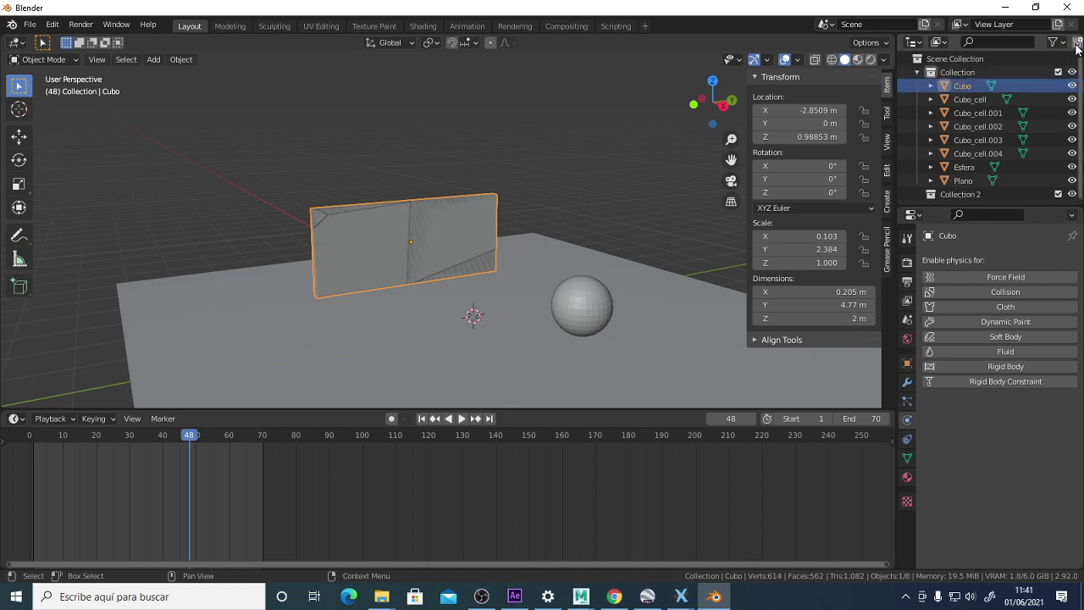
left_click(979, 196)
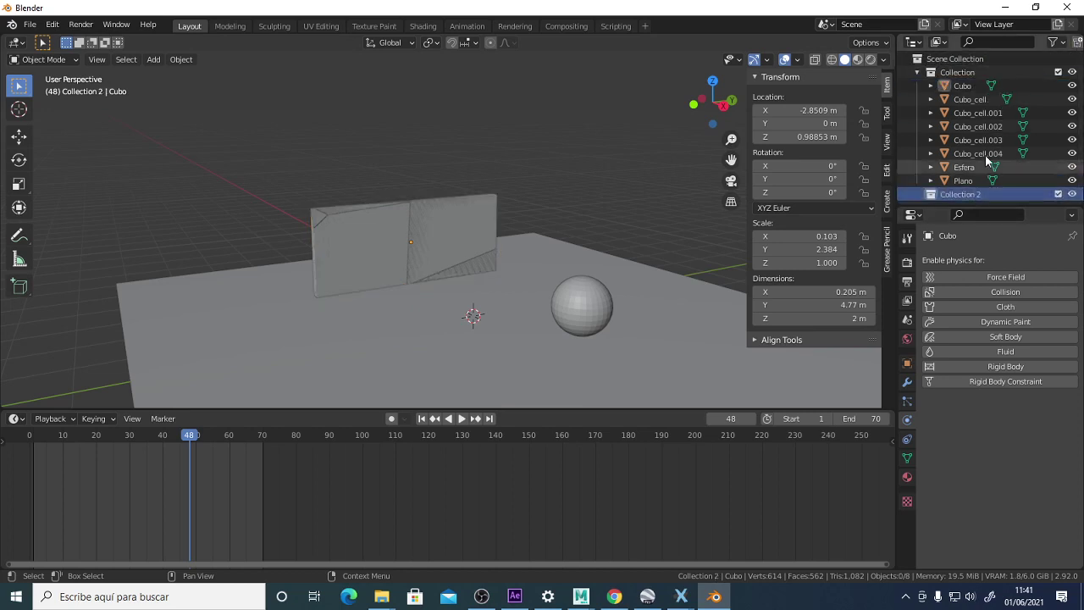
left_click(969, 85)
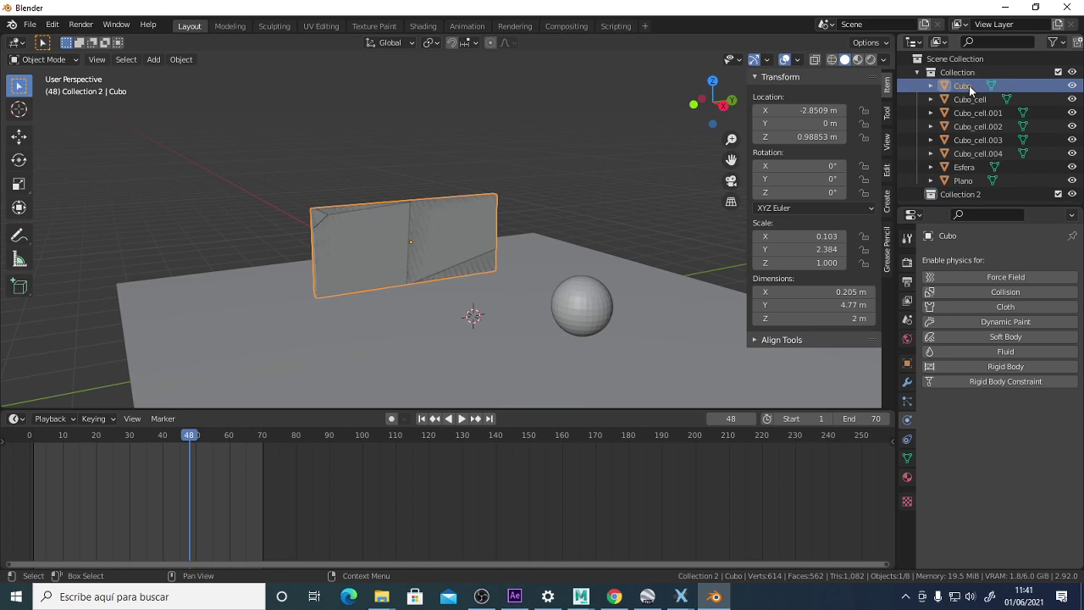
left_click(973, 157, "shift")
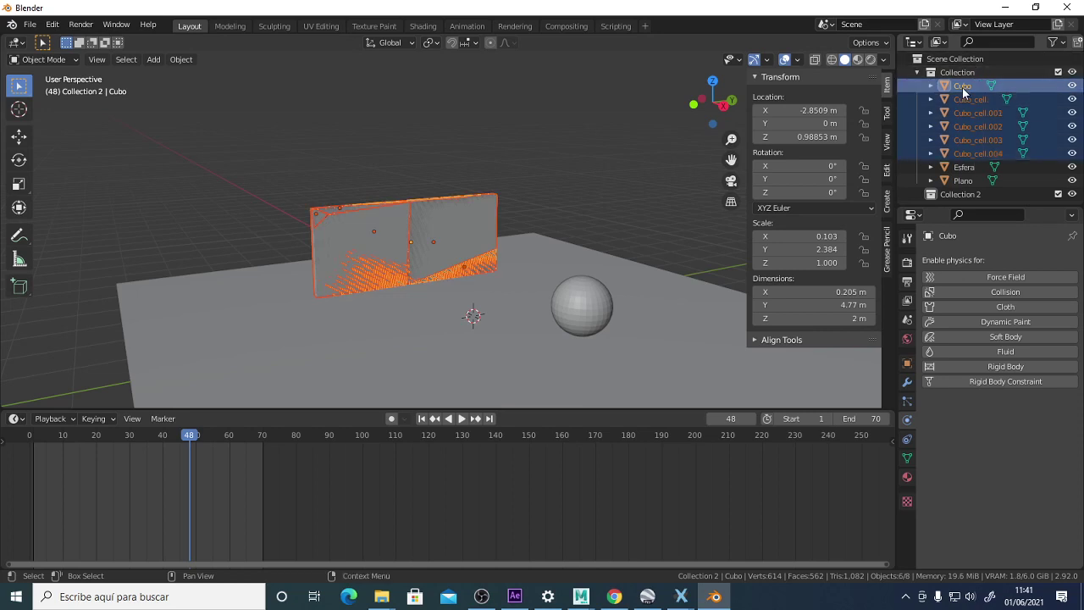
left_click_drag(963, 87, 943, 197)
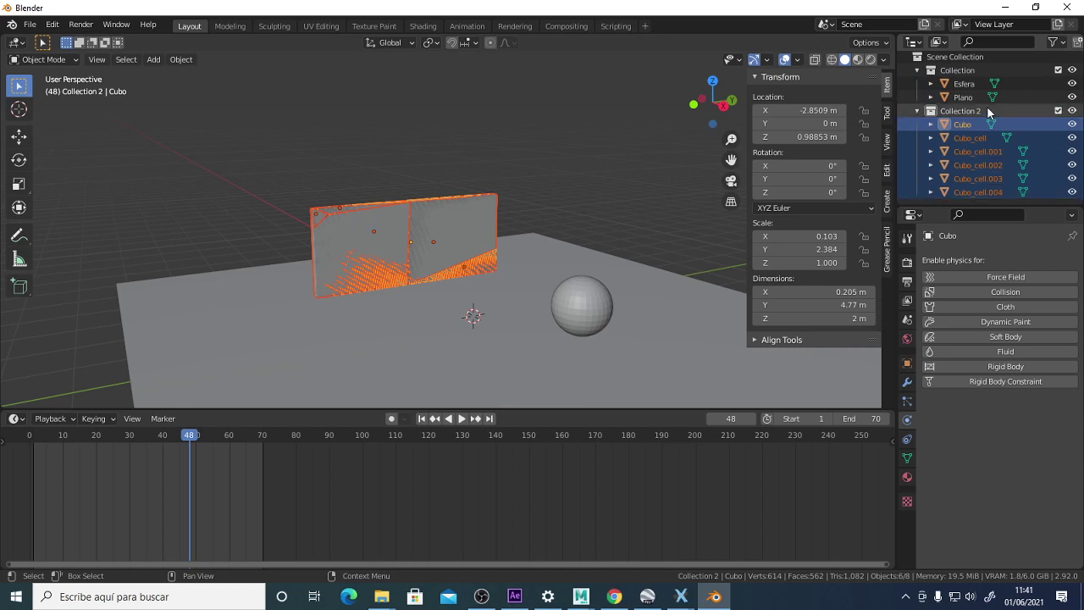
Compare the intact cube with its fragments by trying a move on the cube and selecting each cell piece in turn.
left_click(965, 124)
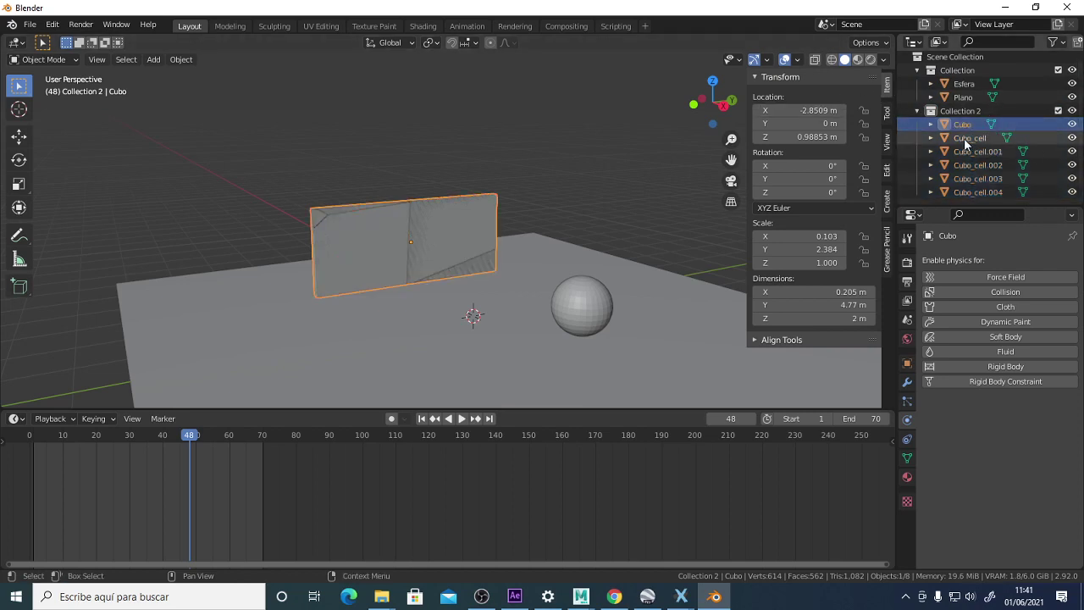
key("g")
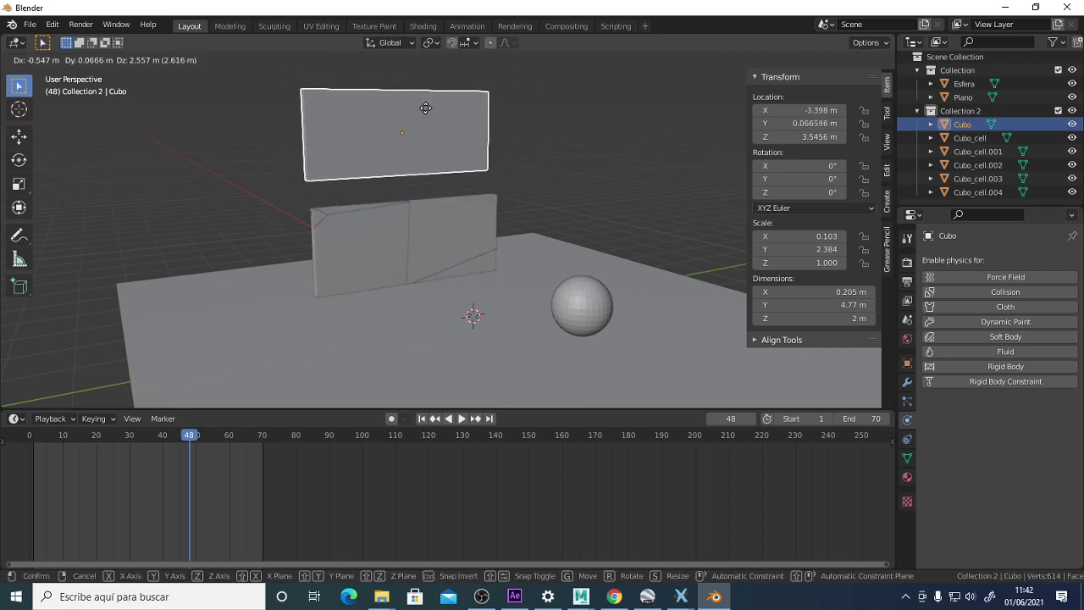
right_click(703, 137)
left_click(987, 138)
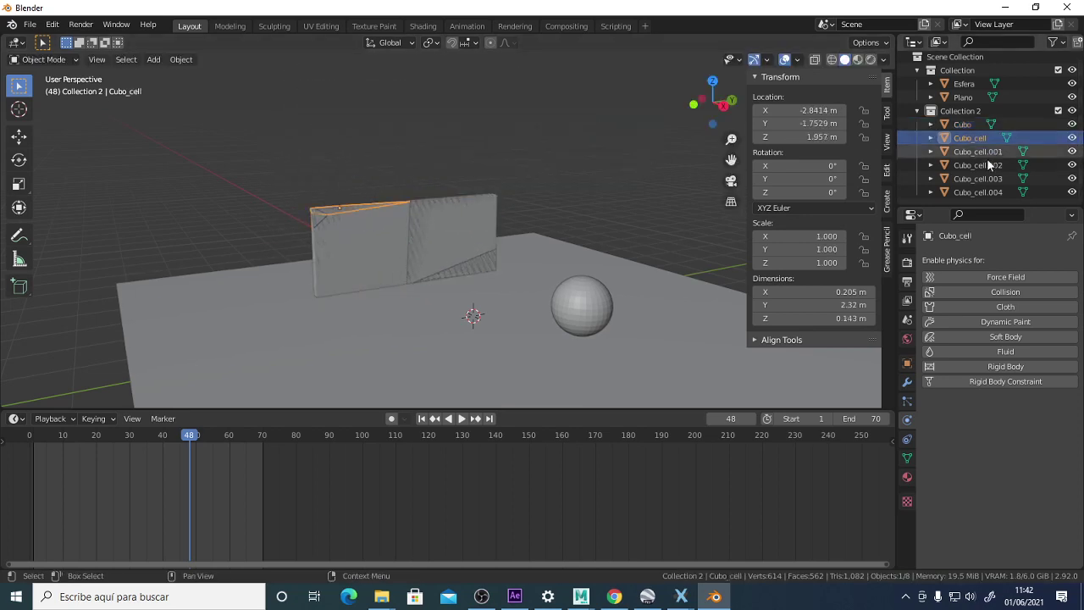
left_click(987, 153)
left_click(985, 166)
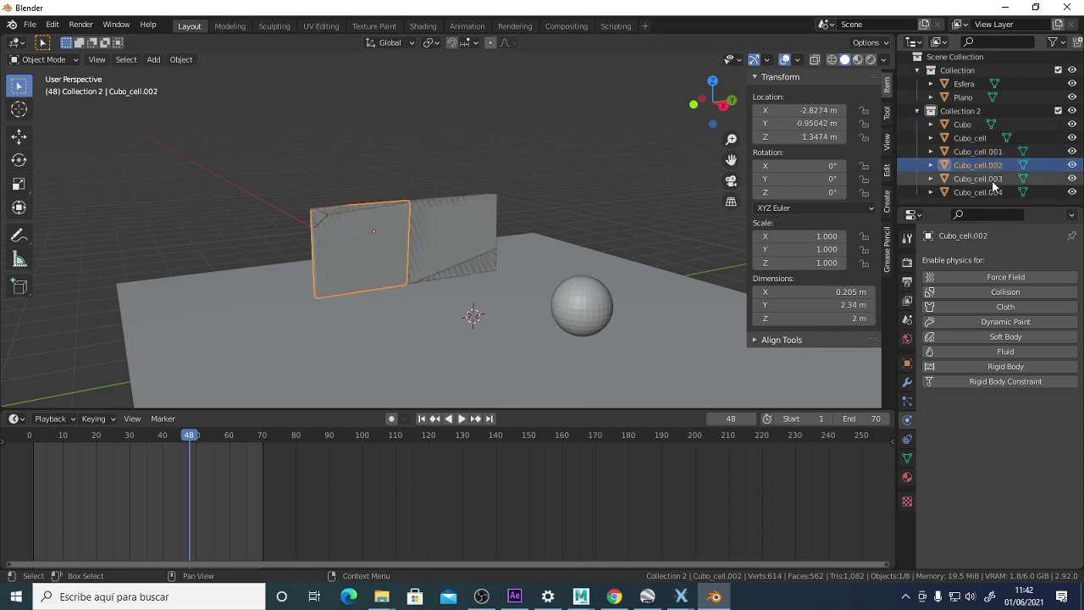
left_click(987, 179)
left_click(991, 193)
left_click(983, 166)
left_click(970, 138)
Hide the original cube and, with the extra restriction toggles shown in the outliner, disable it in viewports and renders.
left_click(968, 125)
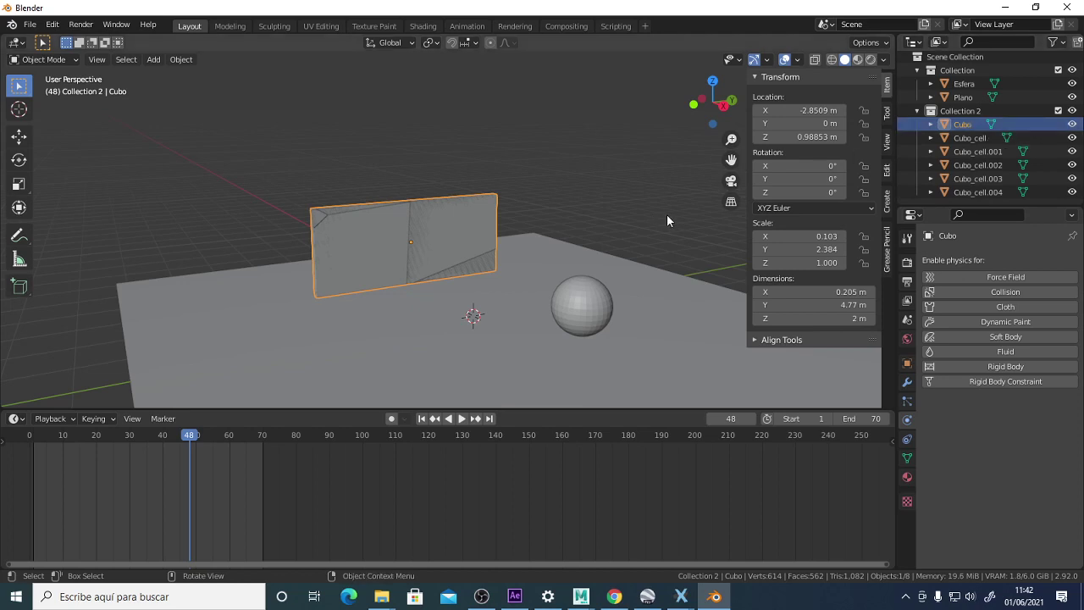
key("h")
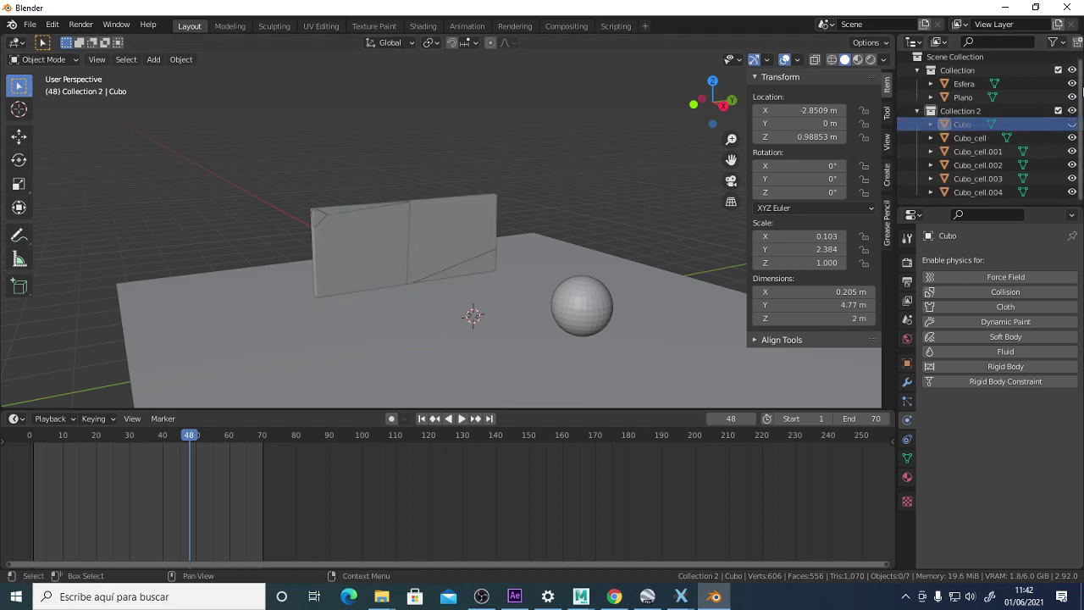
left_click(1065, 44)
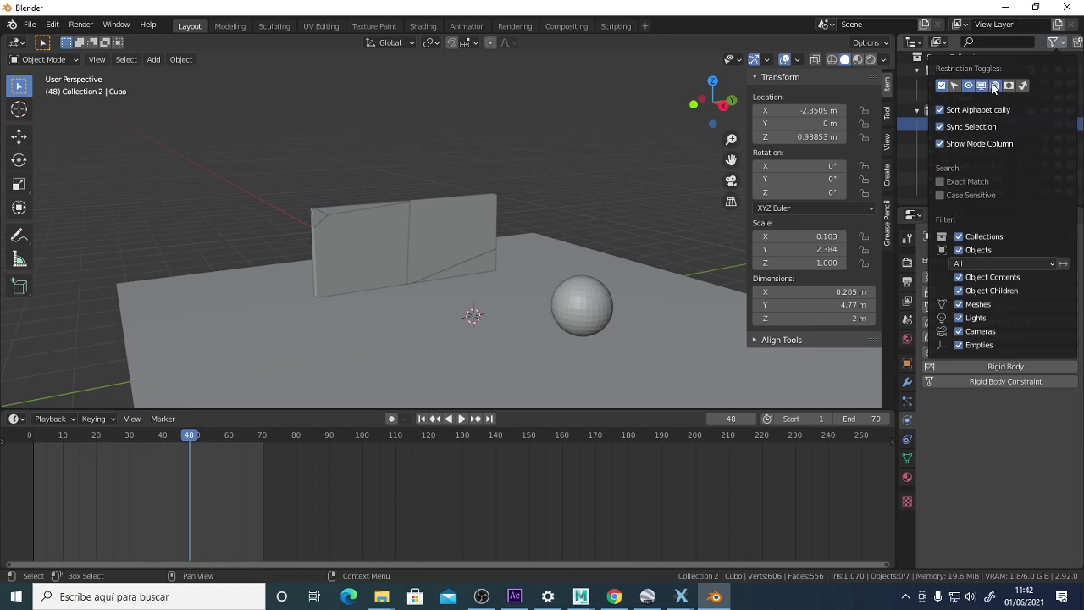
left_click(1057, 45)
left_click(1056, 42)
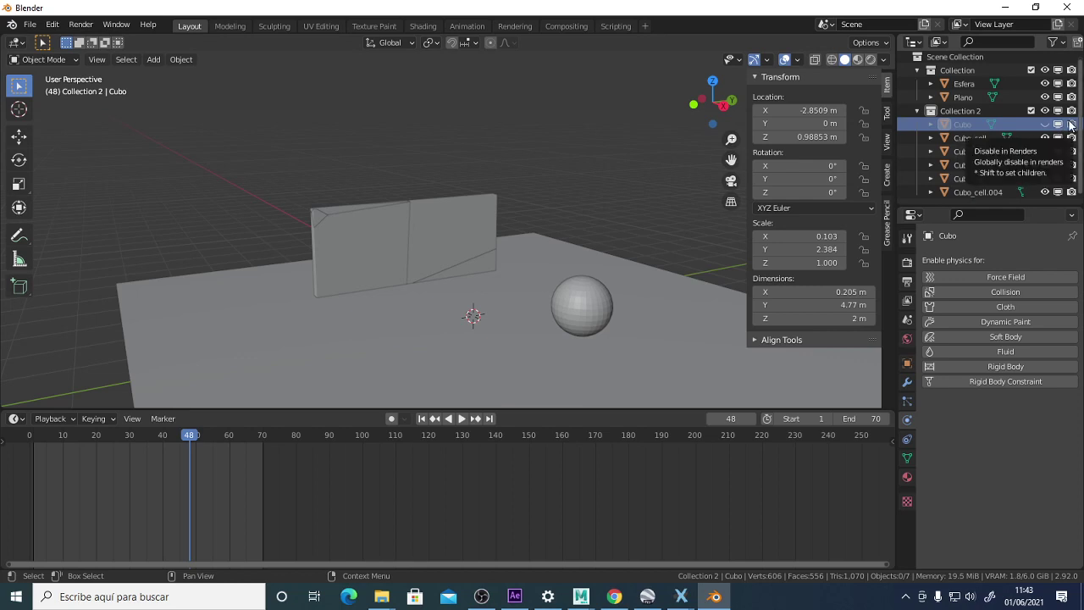
left_click(1059, 124)
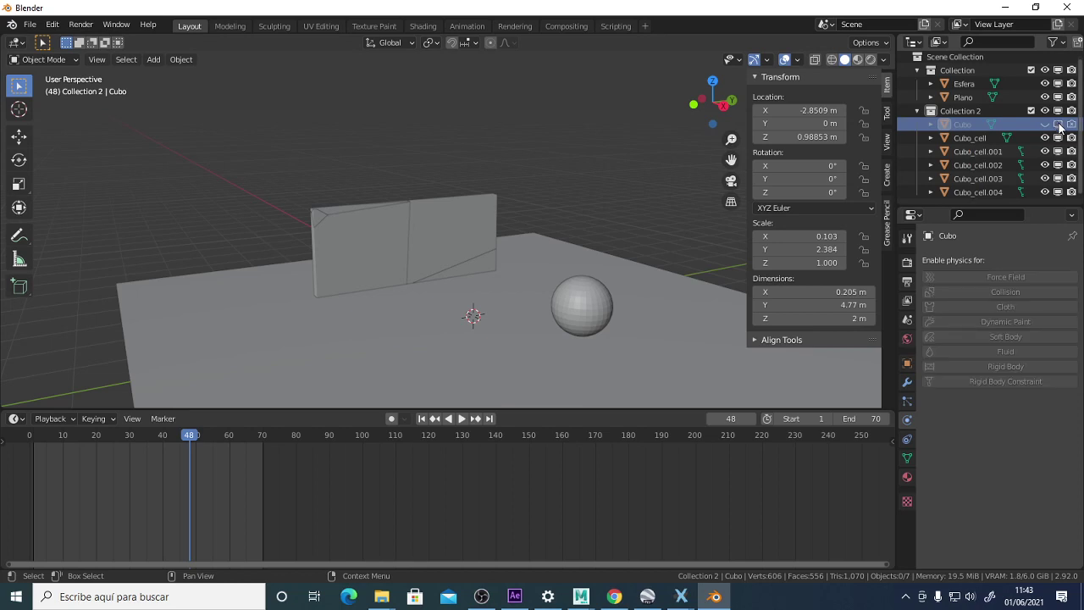
Inspect the wall pieces, the sphere and the plane to check which of them have rigid body physics.
left_click(373, 234)
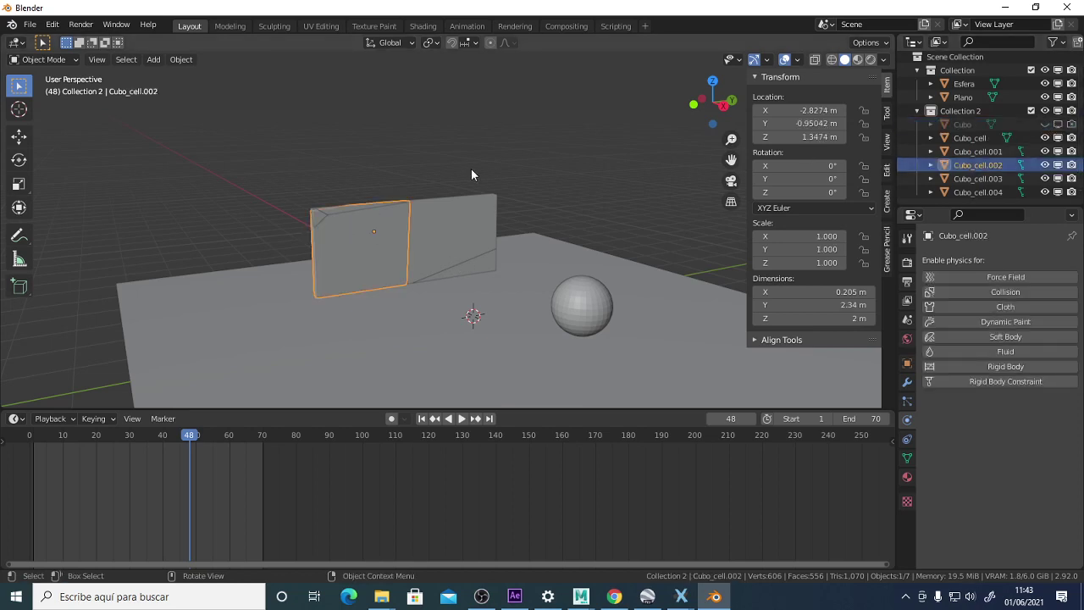
middle_click_drag(472, 174, 391, 256)
left_click(696, 301)
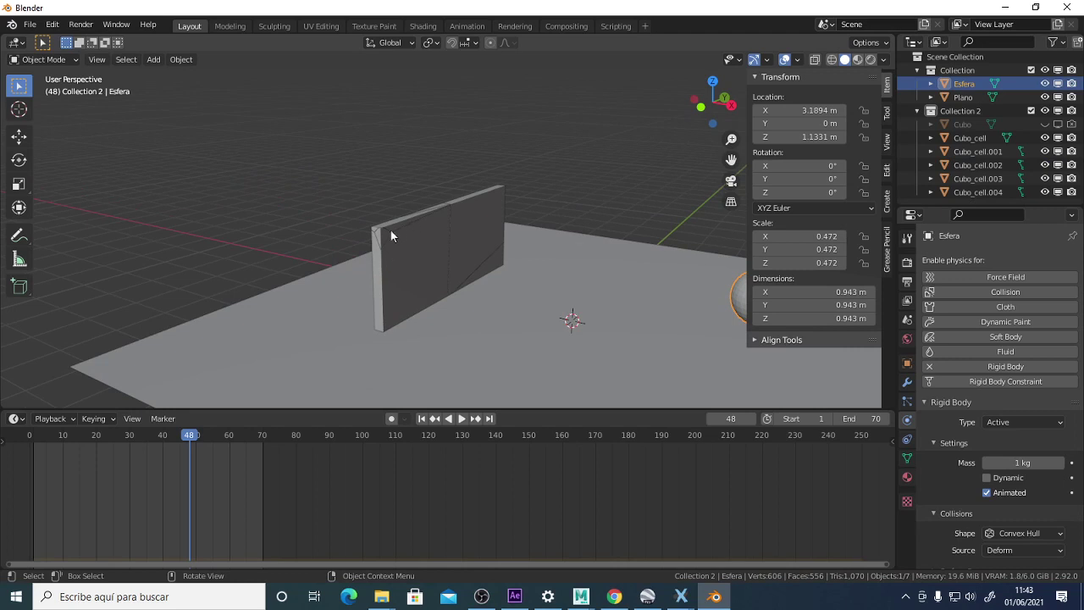
left_click(385, 235)
left_click(547, 264)
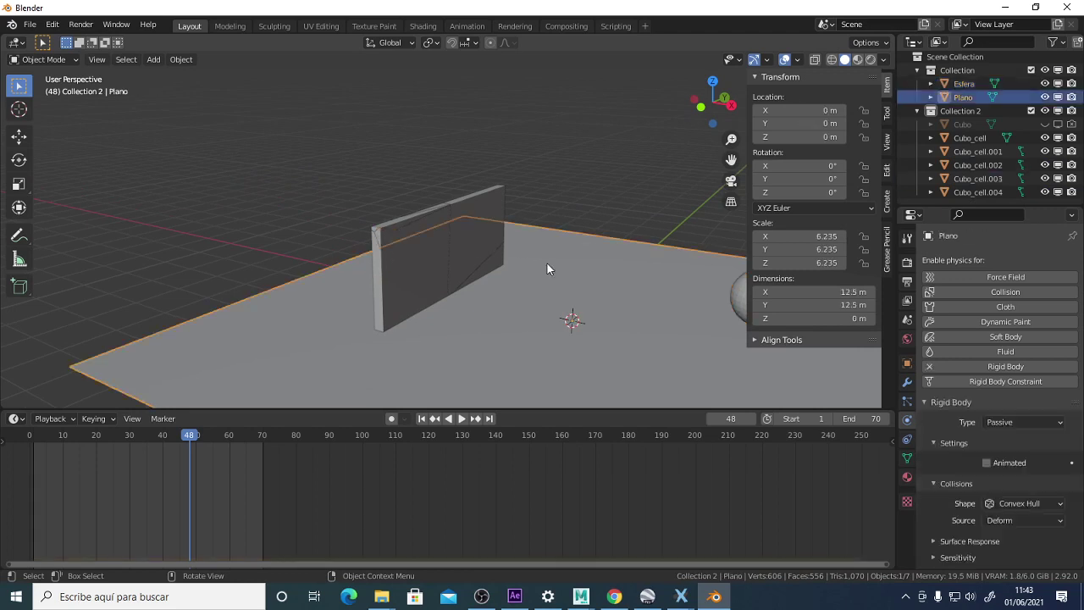
middle_click_drag(336, 184, 404, 155)
left_click_drag(310, 167, 571, 293)
left_click(627, 251)
Add an active rigid body to wall piece Cubo_cell.001 and enable Deactivation in its Dynamics settings.
left_click(490, 251)
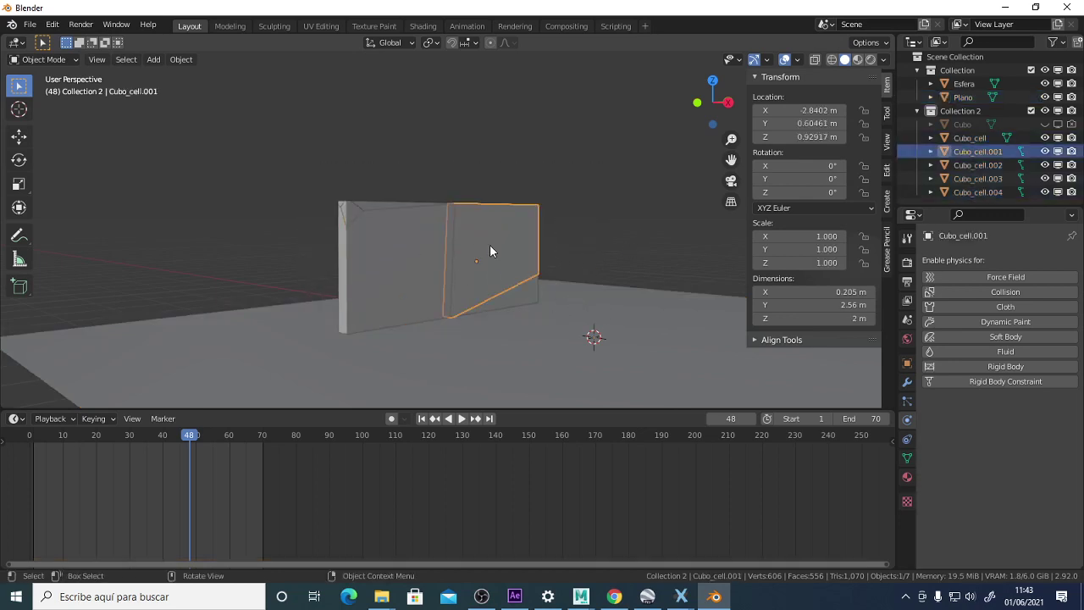
left_click(1015, 366)
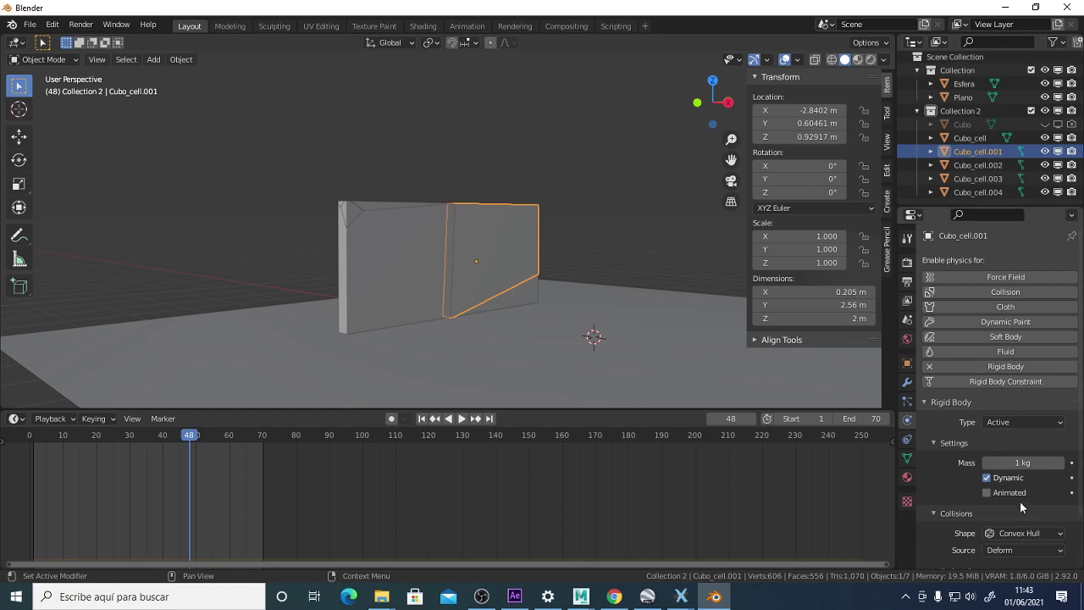
scroll(1027, 504, "down", 3)
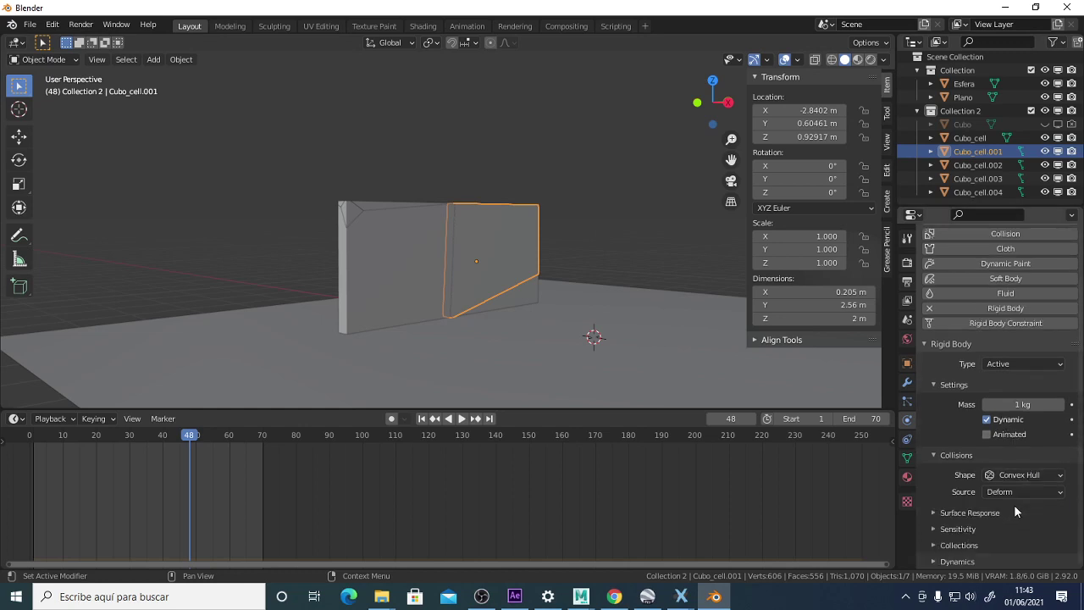
left_click(957, 562)
scroll(985, 553, "down", 3)
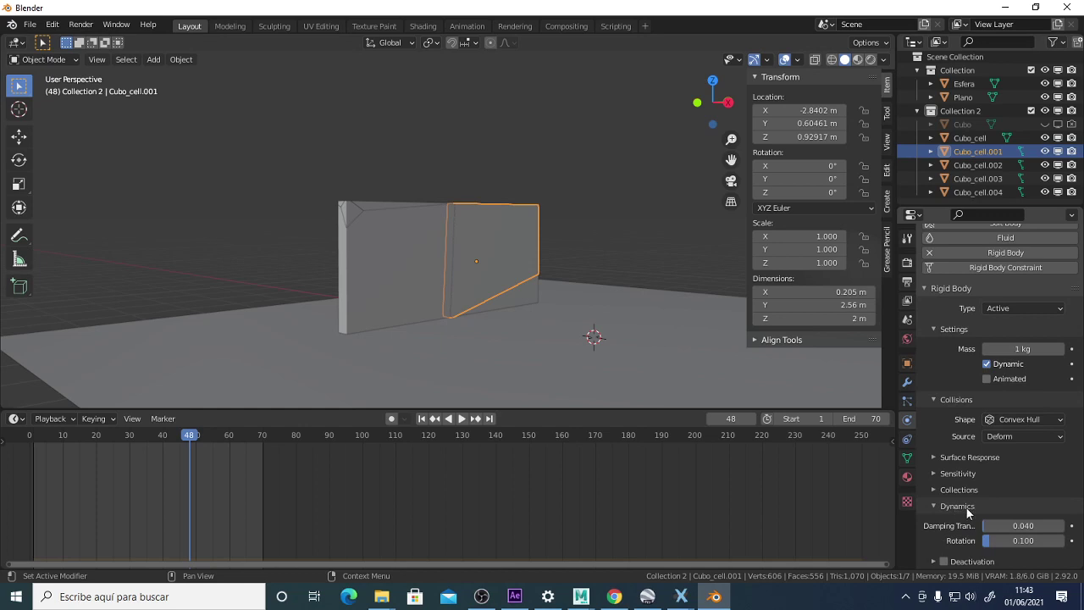
left_click(944, 562)
scroll(937, 566, "down", 2)
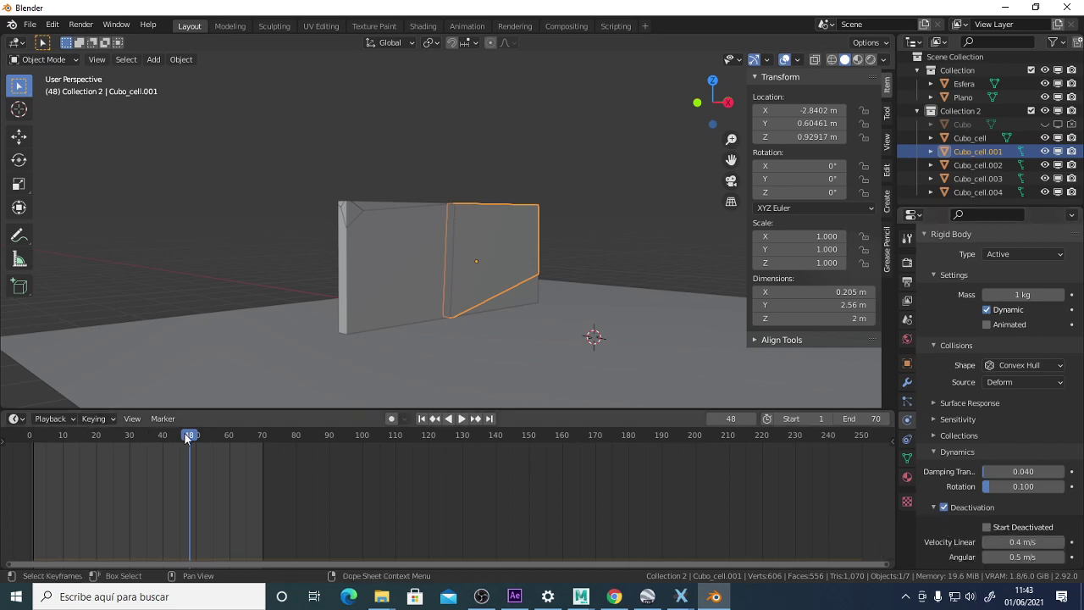
Return the timeline to frame 1 and enable Start Deactivated for the wall piece's rigid body.
left_click_drag(189, 435, 131, 438)
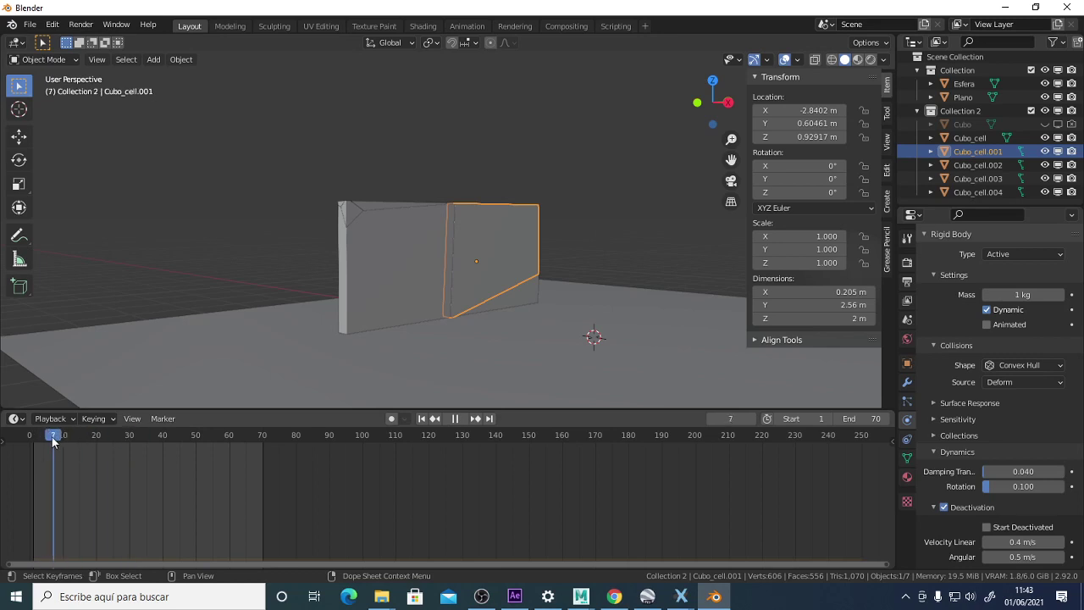
key("shift+Left")
key("space")
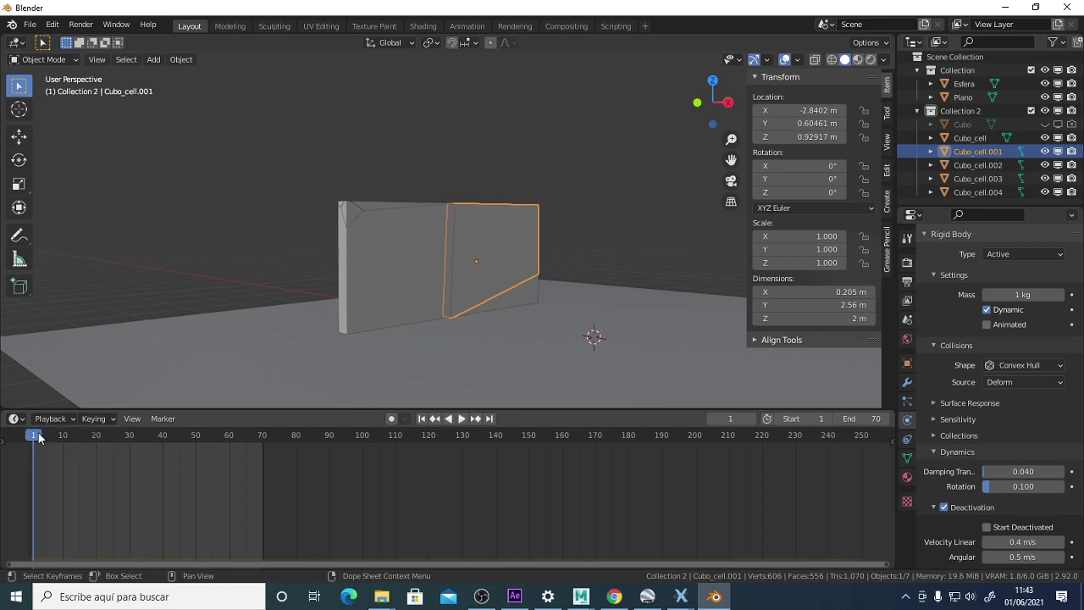
left_click(999, 529)
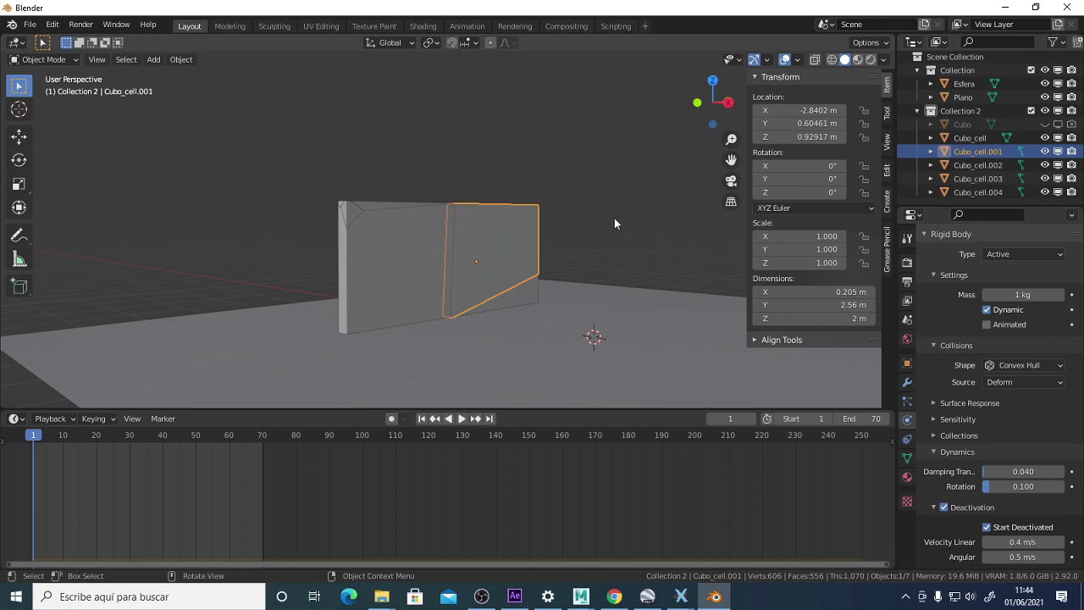
Insert a Location keyframe on the sphere at frame 1.
middle_click_drag(614, 224, 503, 337)
left_click(618, 277)
key("i")
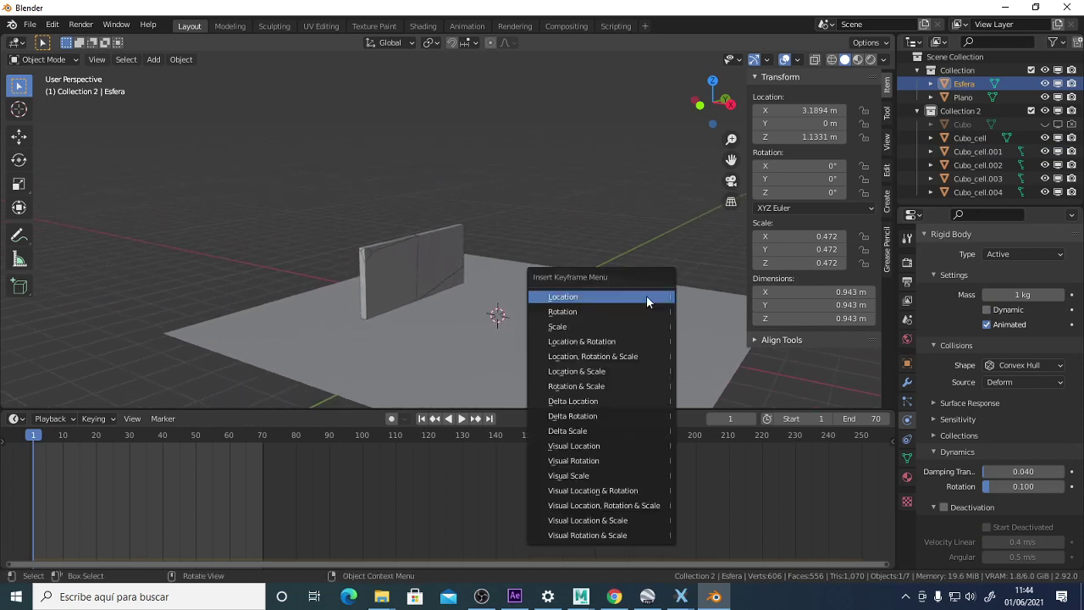
left_click(636, 297)
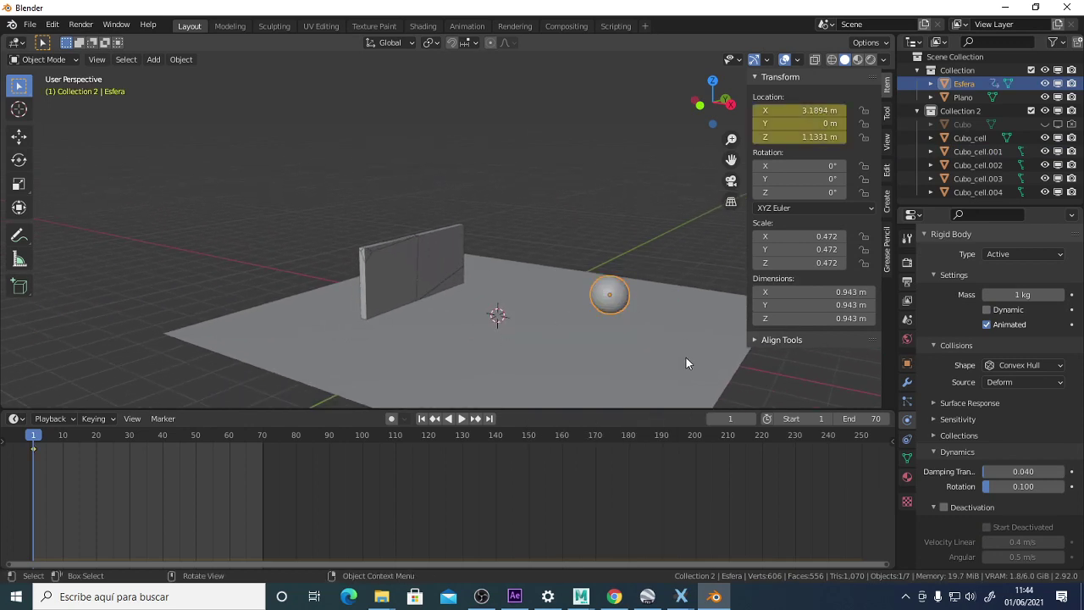
At frame 20, move the sphere along X through the wall to about -4.88 m and insert a Location keyframe.
key("space")
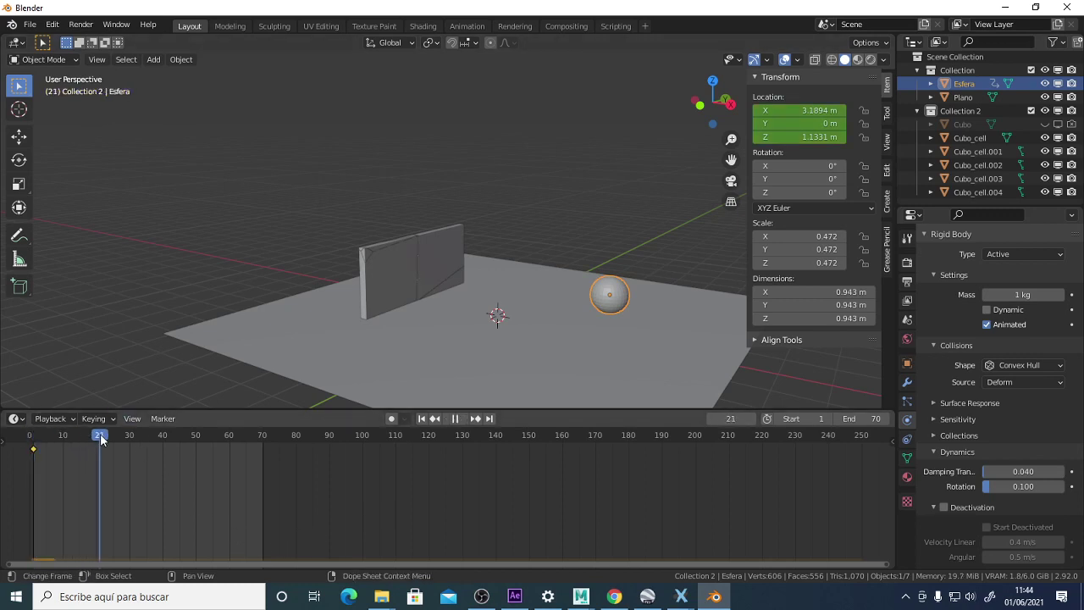
left_click_drag(100, 439, 97, 439)
key("space")
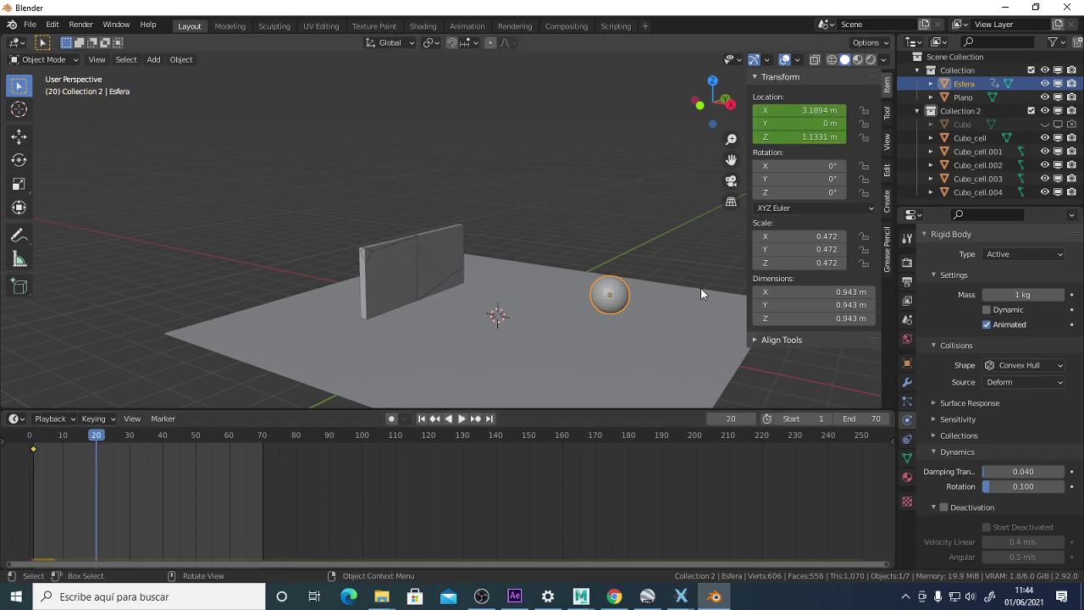
key("g")
key("x")
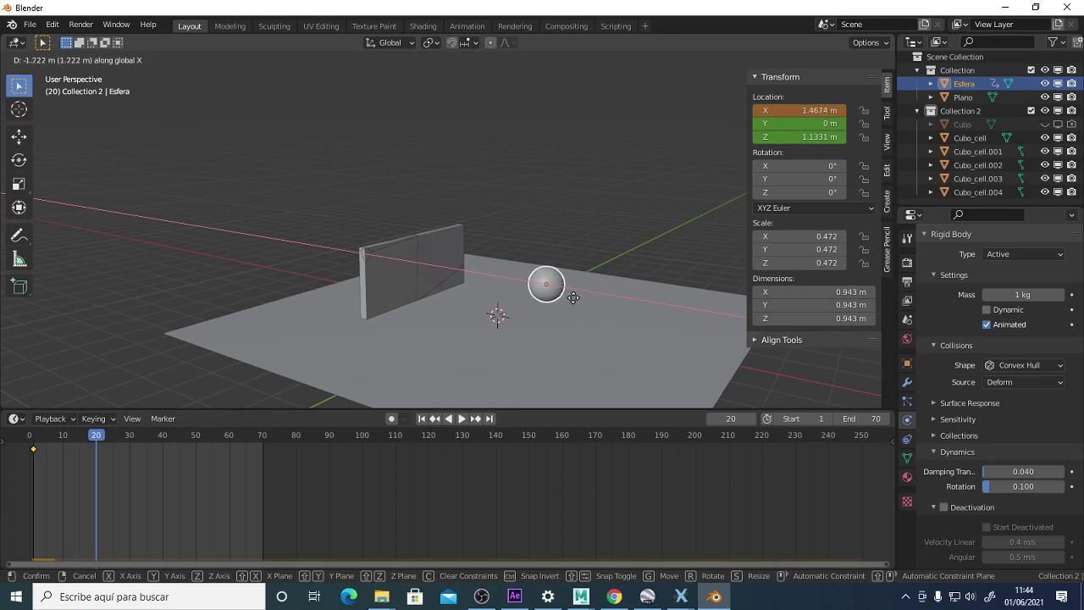
left_click(398, 271)
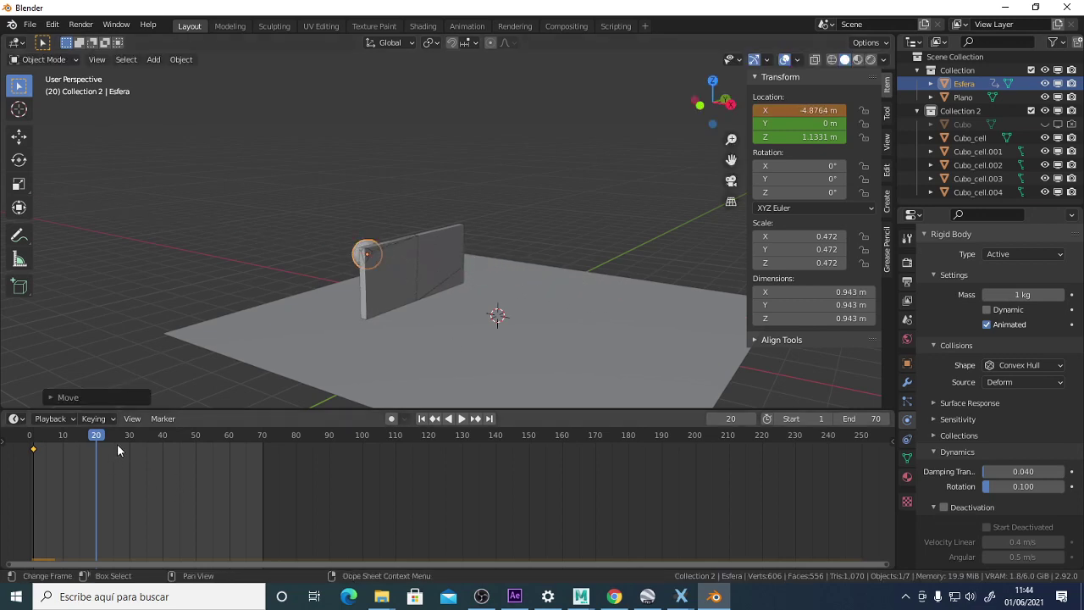
key("i")
left_click(419, 263)
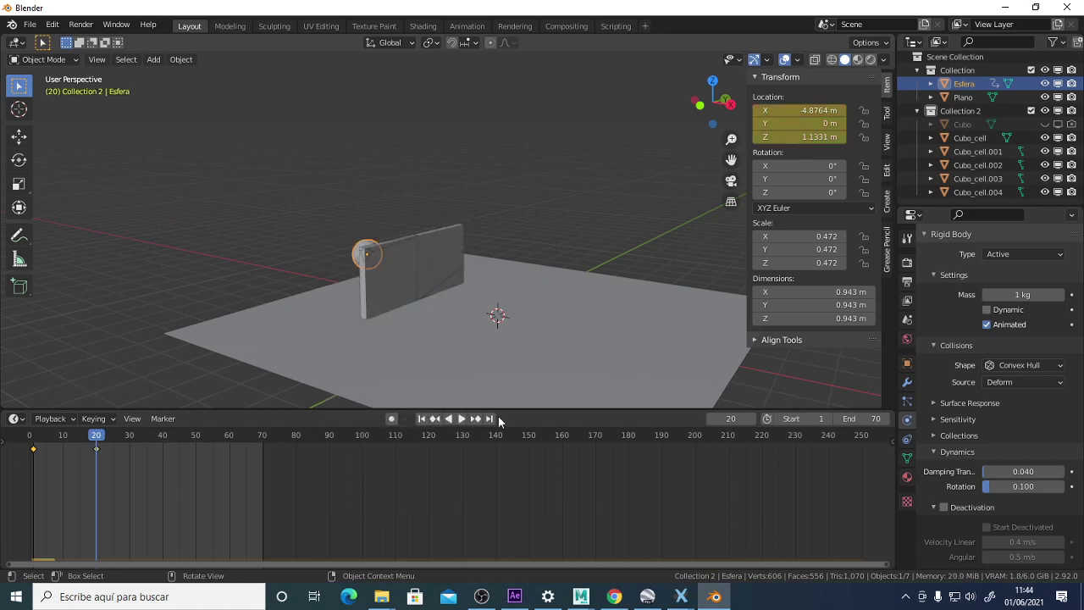
Play the simulation from frame 1 to check how the sphere hits the wall piece.
key("space")
left_click_drag(97, 437, 34, 437)
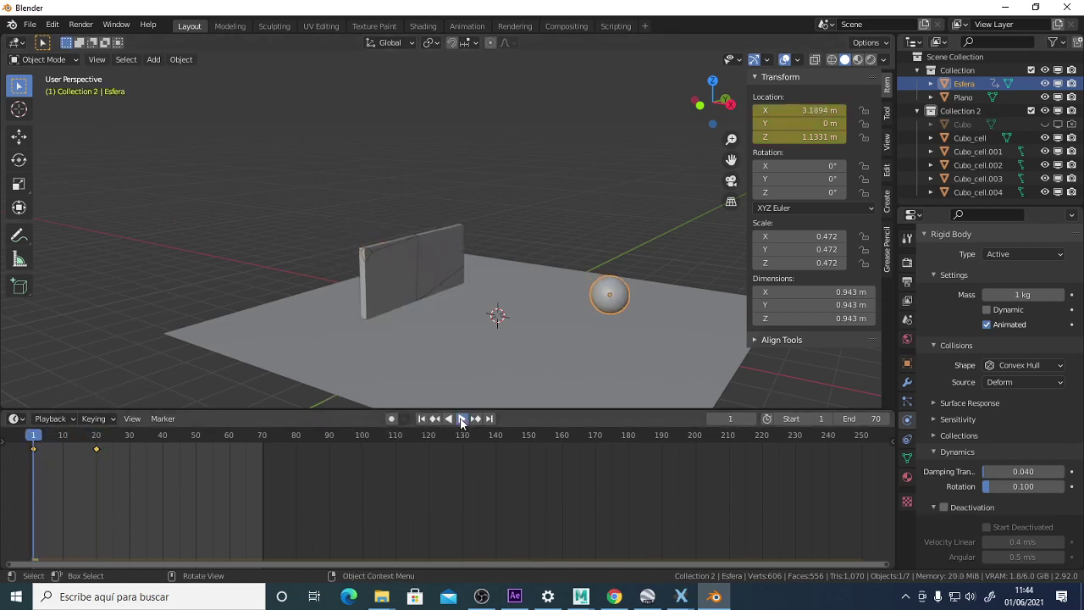
left_click(459, 421)
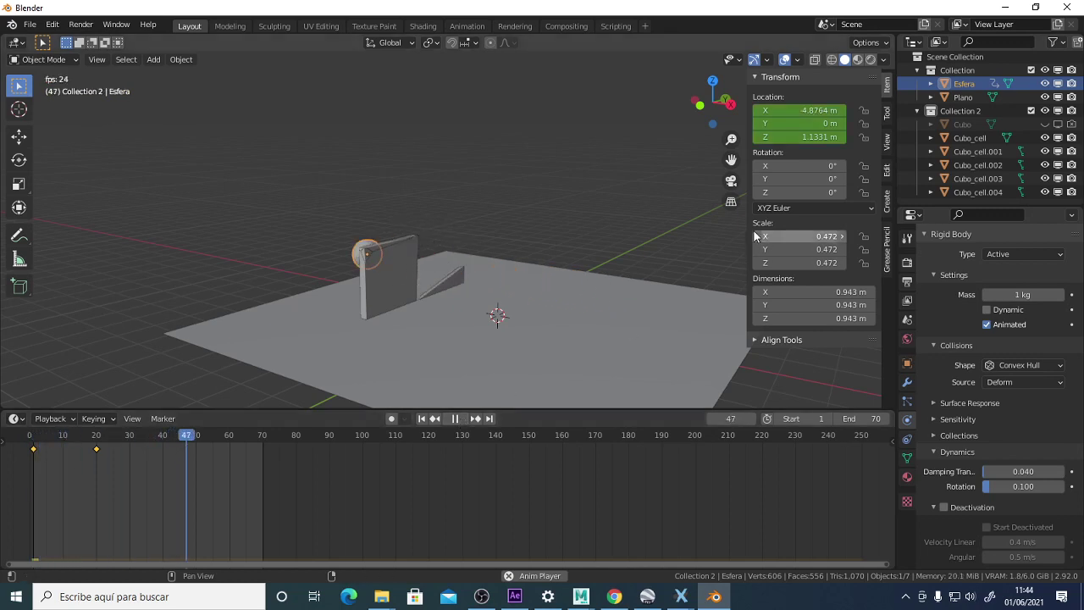
Stop the simulation playback and return the timeline to frame 1.
middle_click_drag(562, 242, 174, 413)
left_click(453, 419)
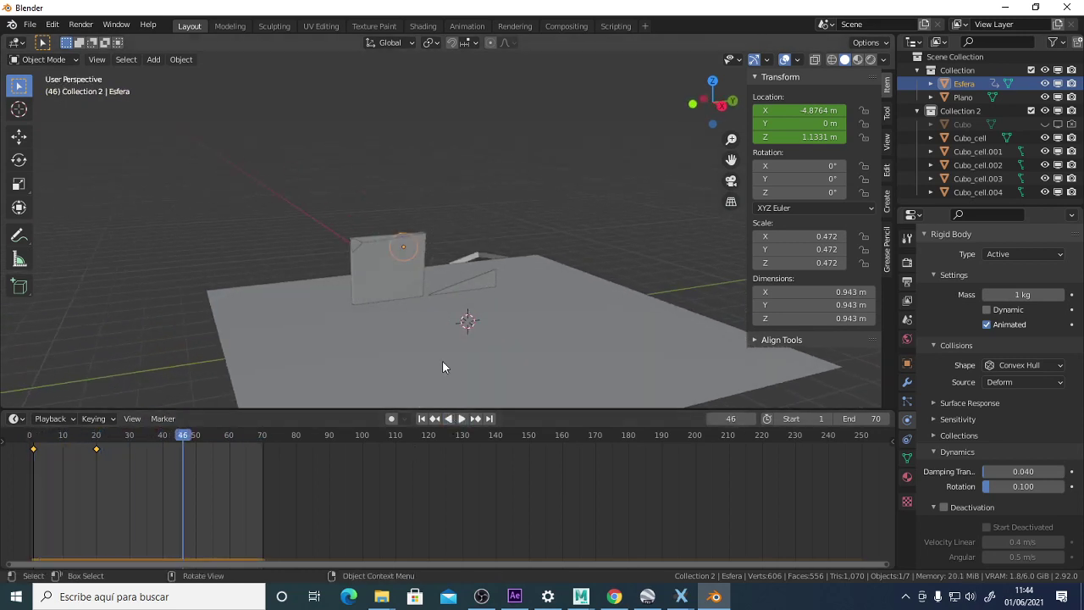
left_click_drag(182, 434, 34, 435)
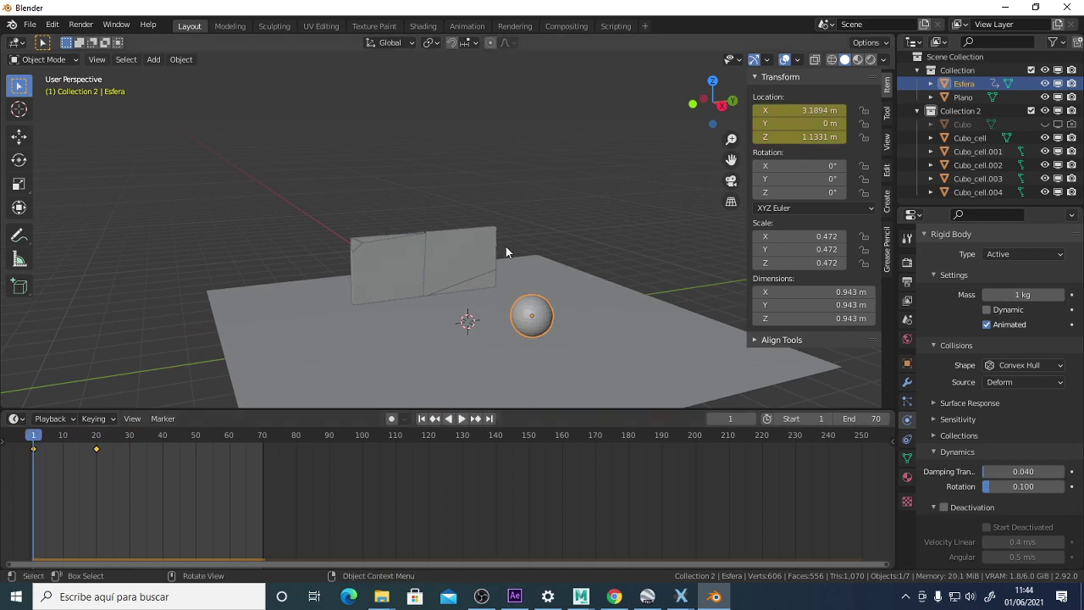
Copy the rigid body settings from Cubo_cell.001 to all the other wall cells with Copy from Active.
left_click(457, 252)
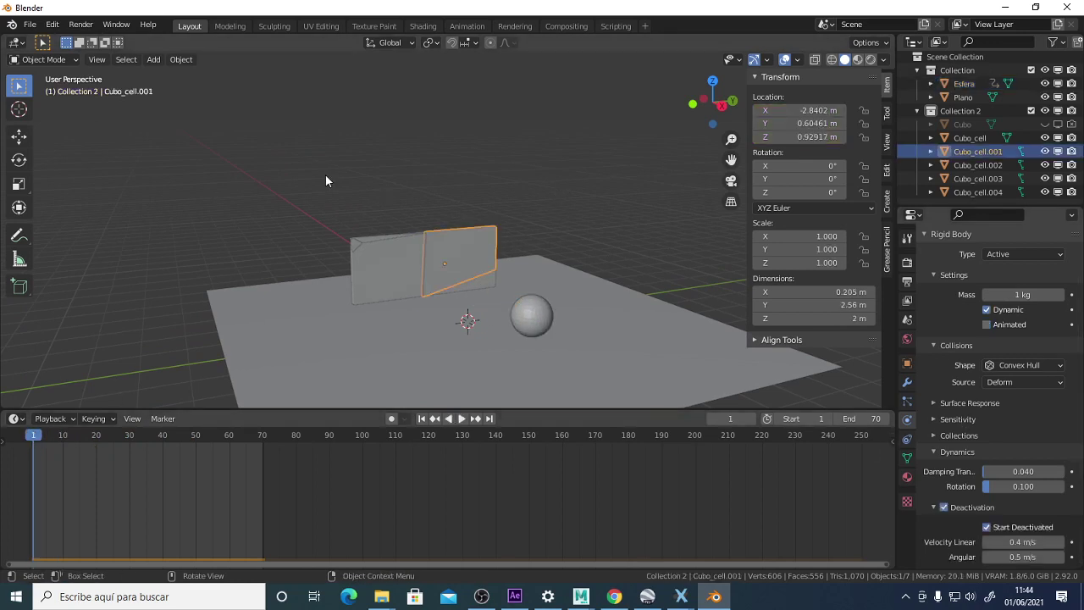
middle_click_drag(437, 209, 526, 225)
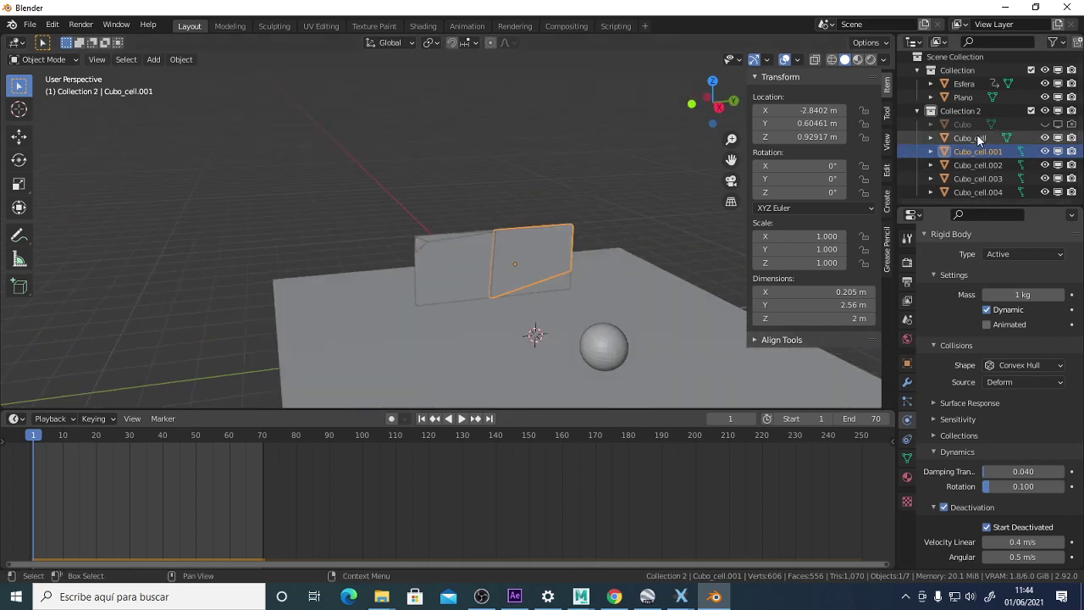
left_click_drag(978, 138, 975, 192)
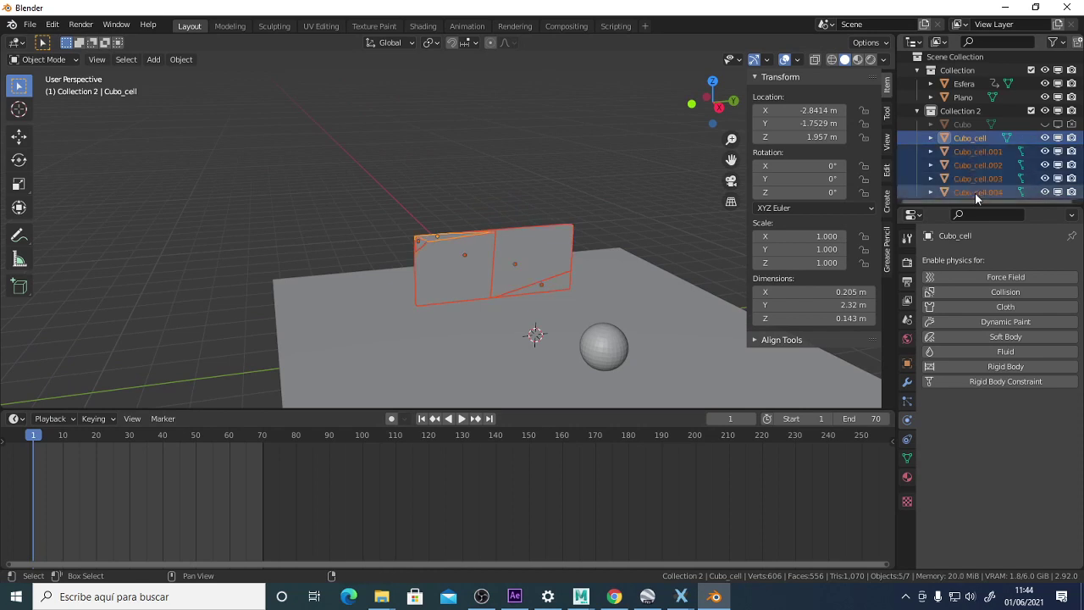
left_click(546, 240, "shift")
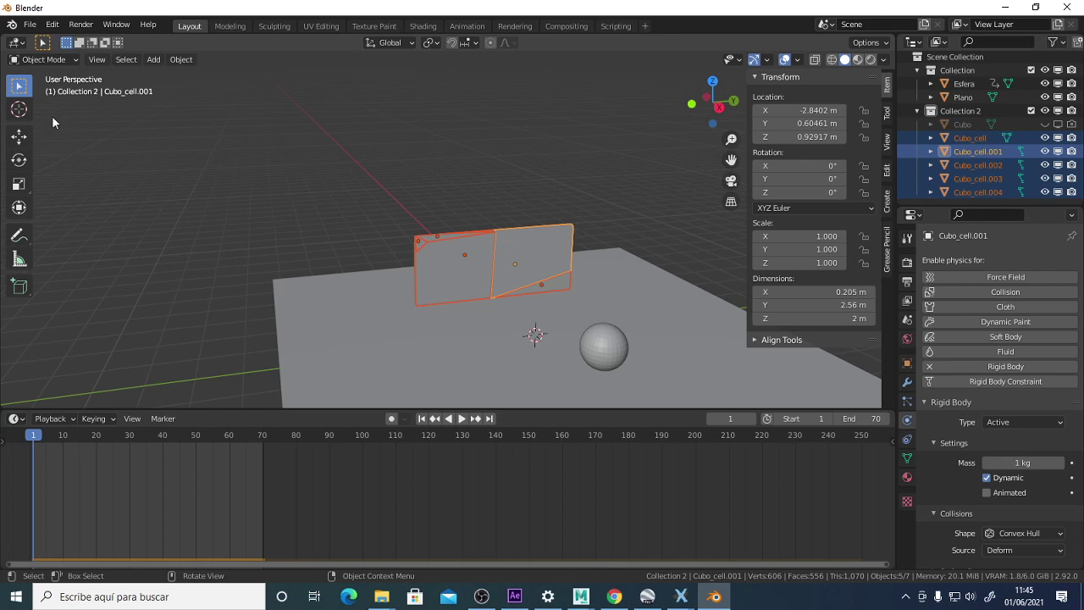
left_click(183, 60)
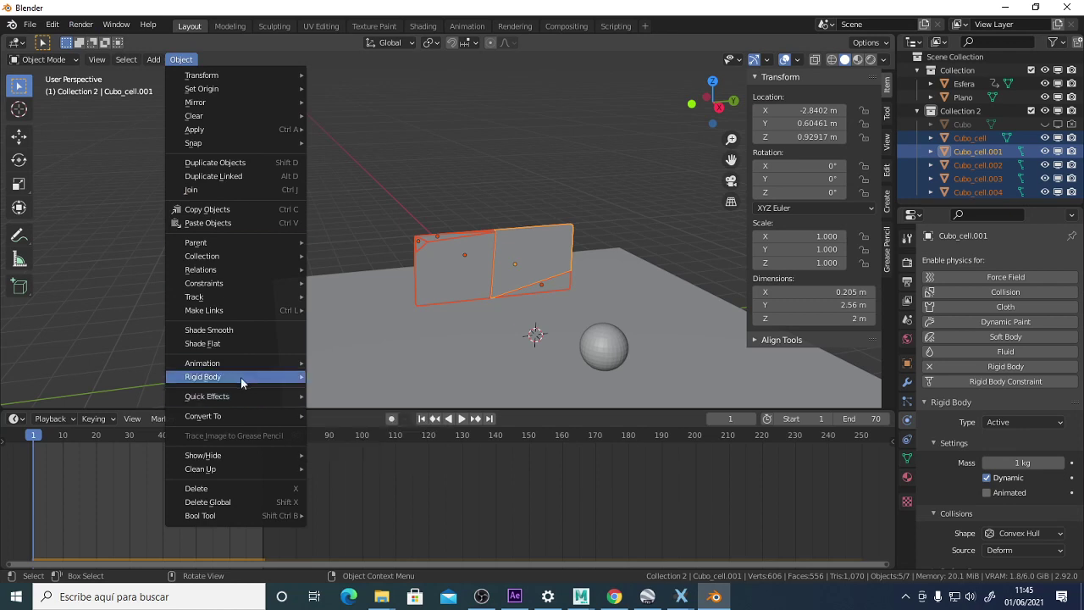
mouse_move(241, 380)
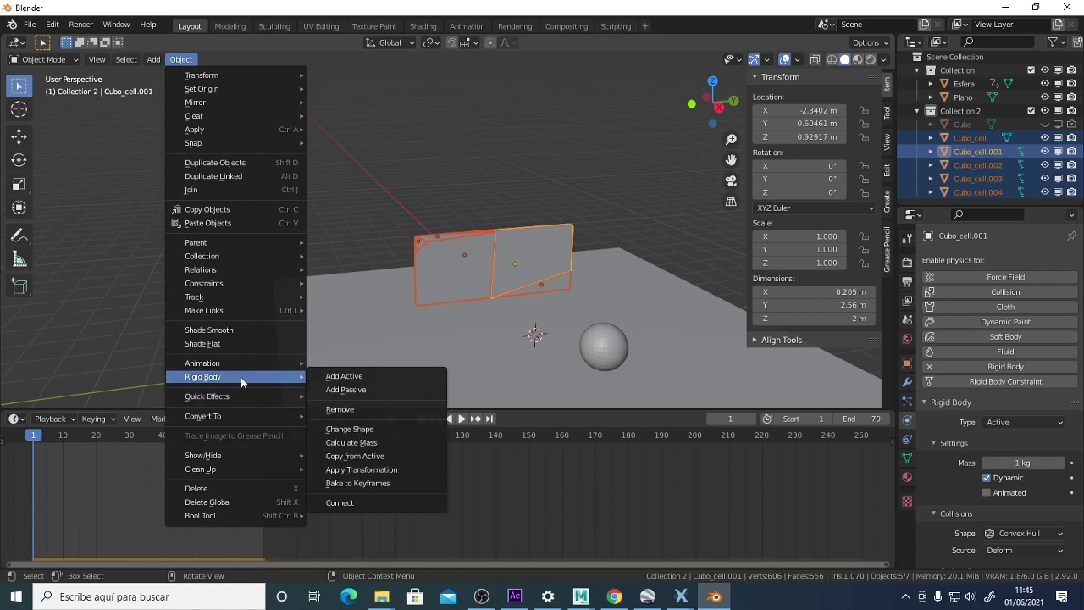
left_click(370, 458)
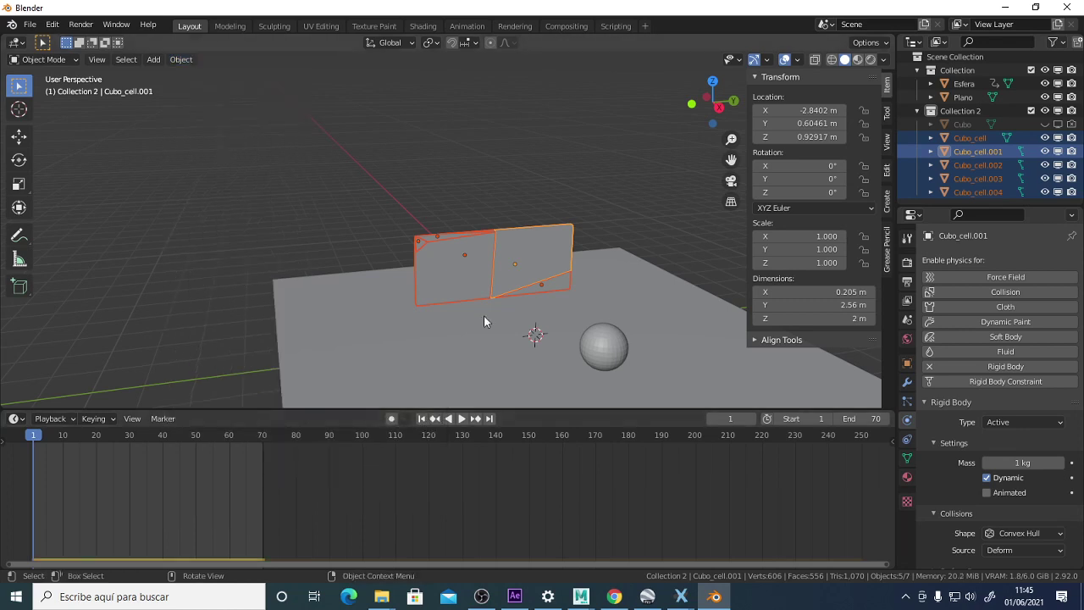
Check the Dynamics and Start Deactivated settings on the other wall cells, one after another.
left_click(441, 268)
scroll(1029, 488, "down", 4)
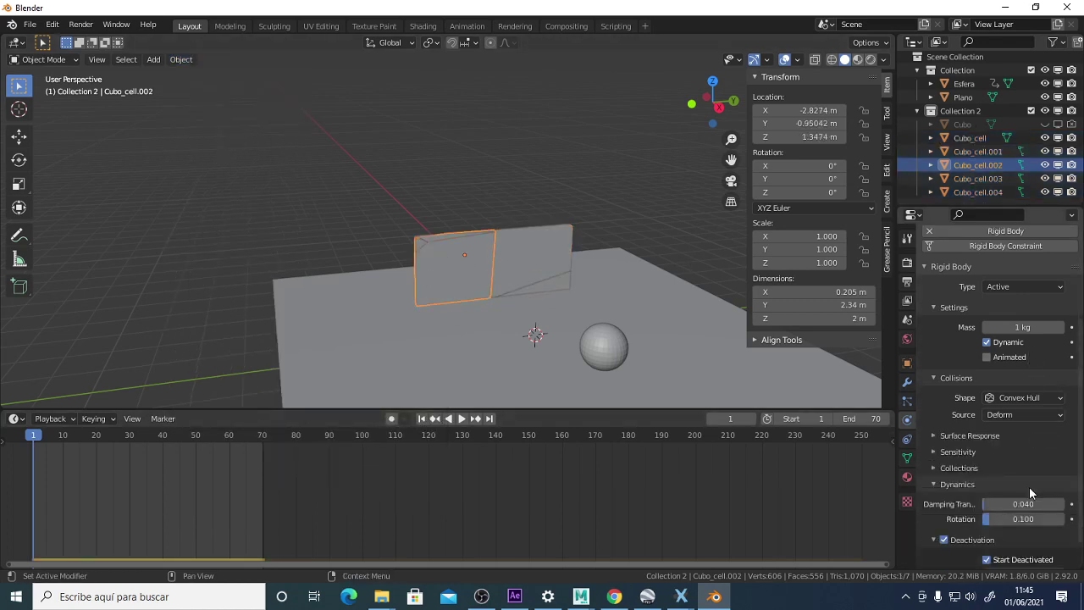
scroll(1029, 486, "down", 1)
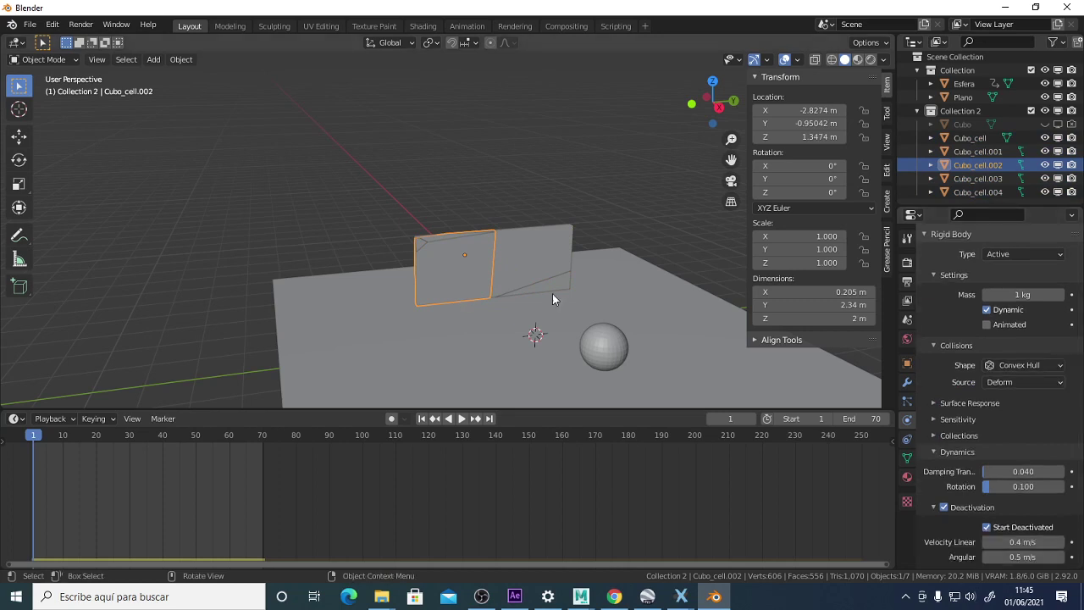
left_click(555, 291)
left_click(441, 242)
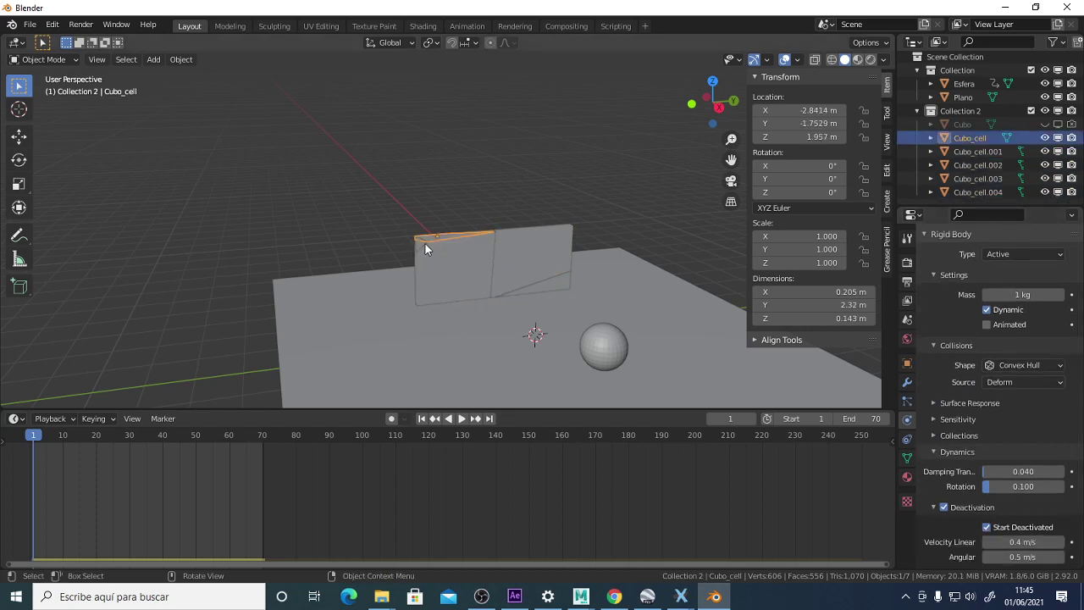
left_click(419, 243)
middle_click_drag(419, 243, 462, 230)
scroll(446, 251, "up", 3)
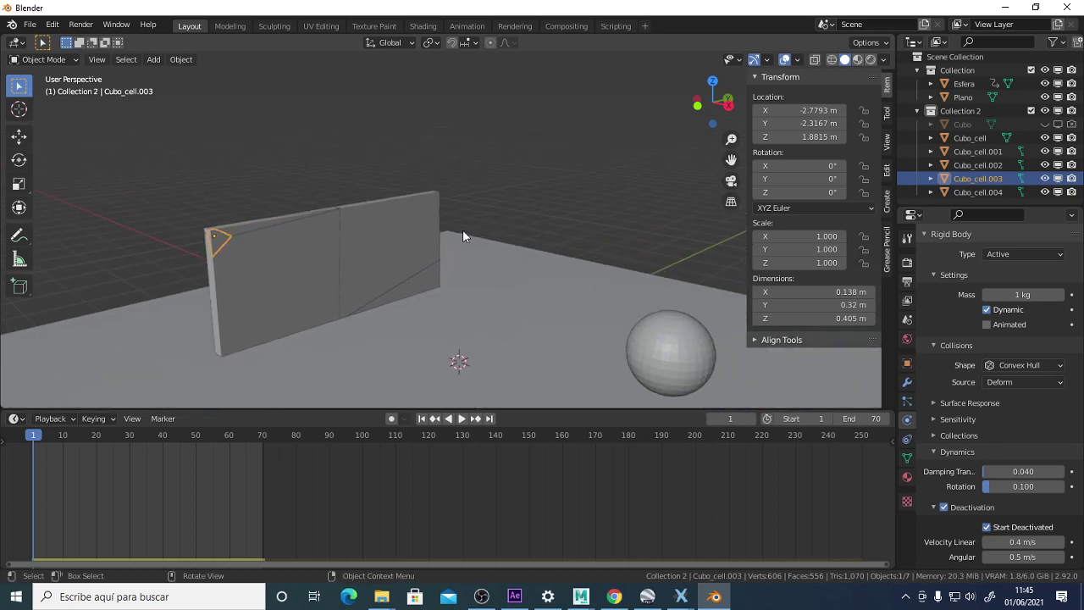
Play the simulation to examine the sphere breaking the wall from several angles, and return the timeline to the start.
left_click(462, 419)
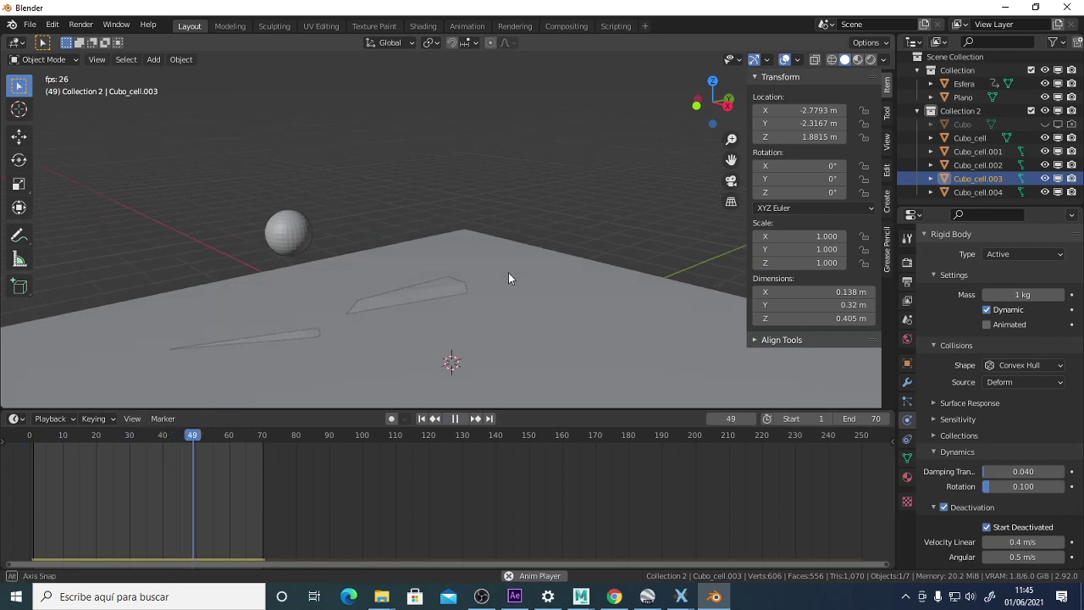
middle_click_drag(508, 273, 442, 251)
middle_click_drag(390, 276, 496, 290)
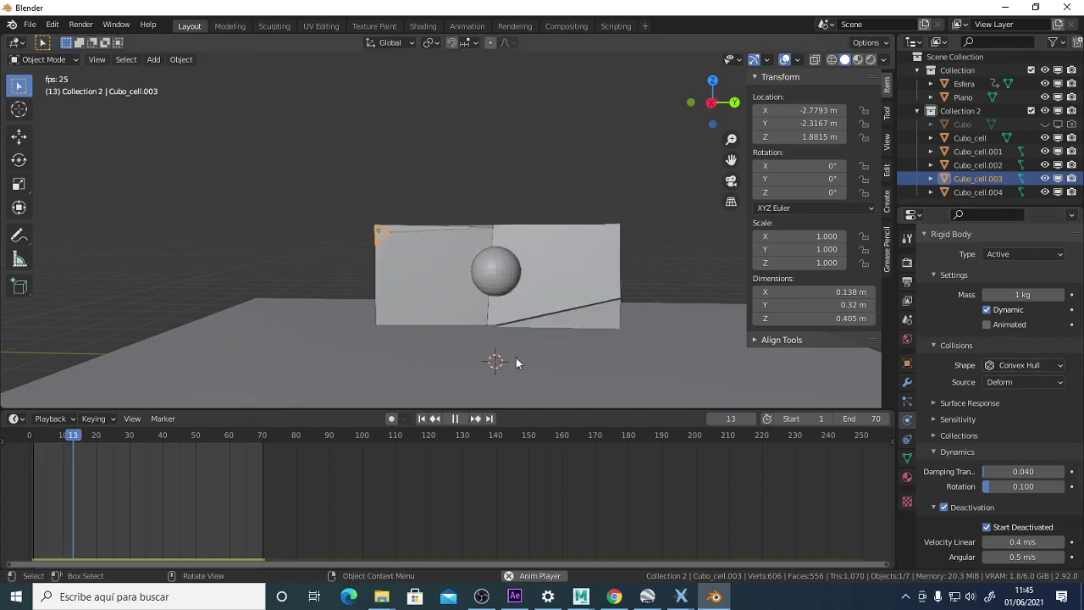
key("space")
left_click_drag(142, 433, 34, 435)
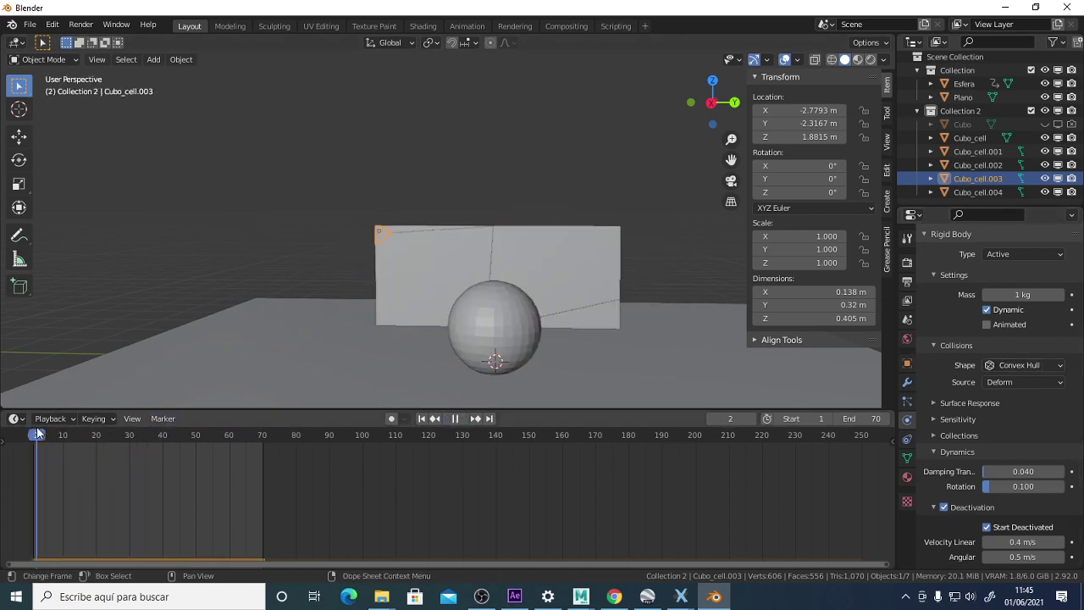
Review the collision shape options of the small corner cell and the sphere's rigid body settings.
left_click(1044, 365)
left_click(1042, 366)
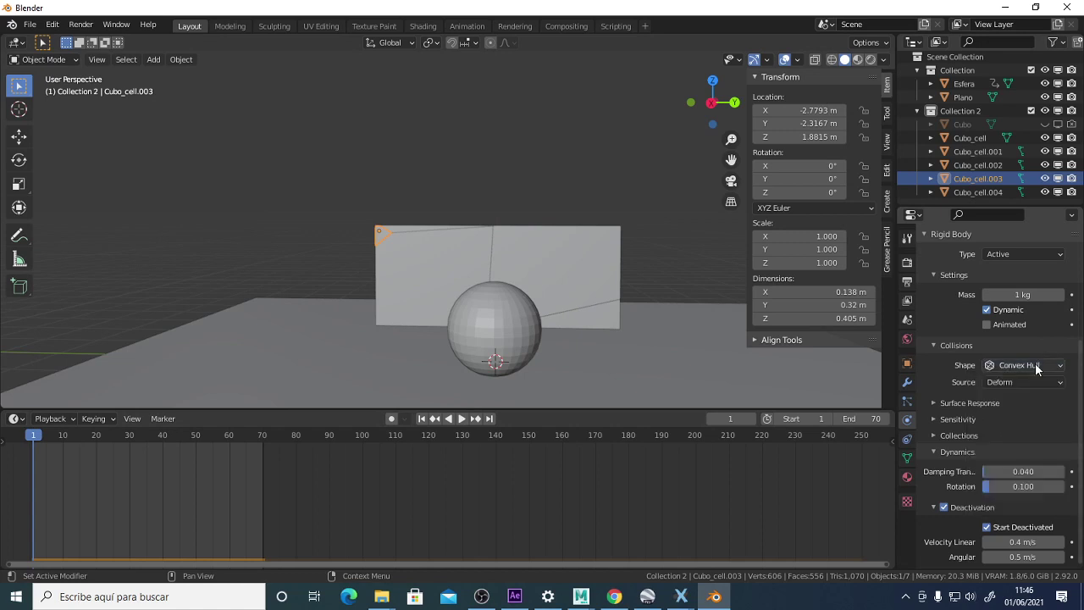
left_click(1036, 368)
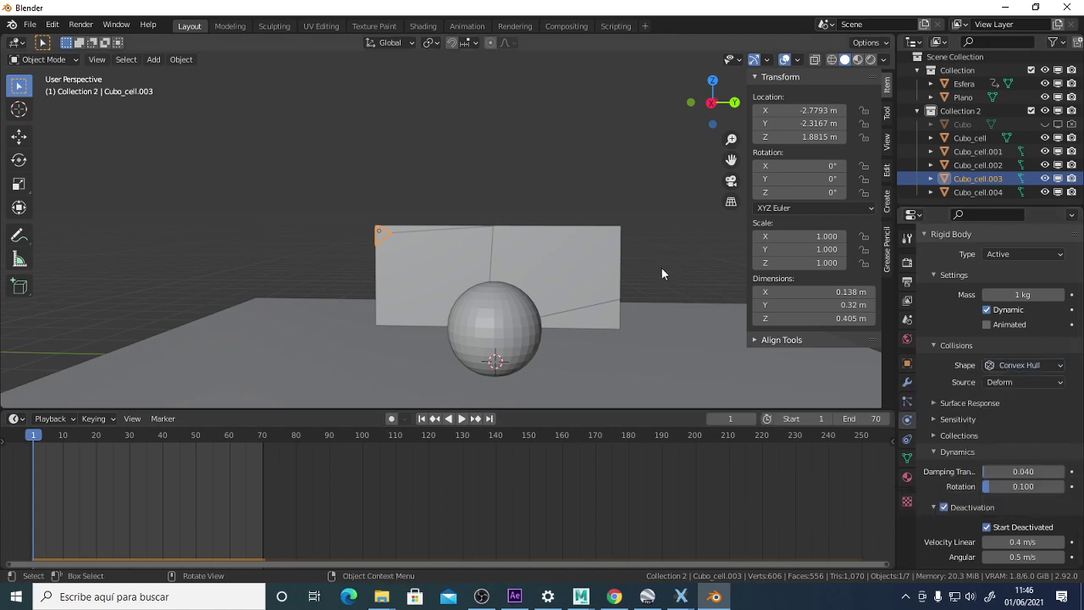
middle_click_drag(661, 268, 707, 260)
middle_click_drag(573, 252, 525, 282)
left_click(525, 284)
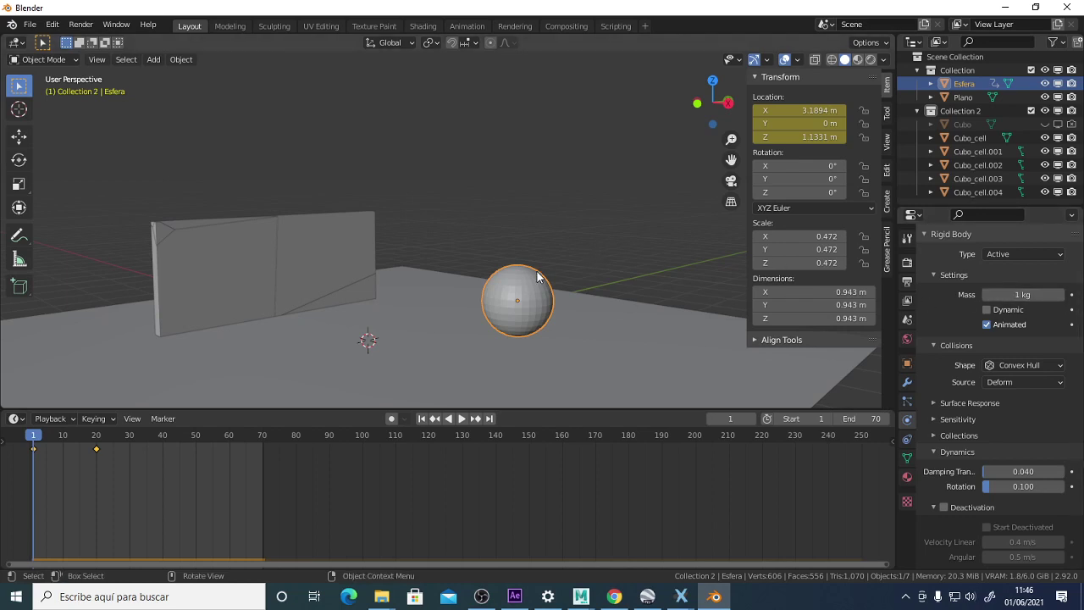
middle_click_drag(566, 260, 588, 268)
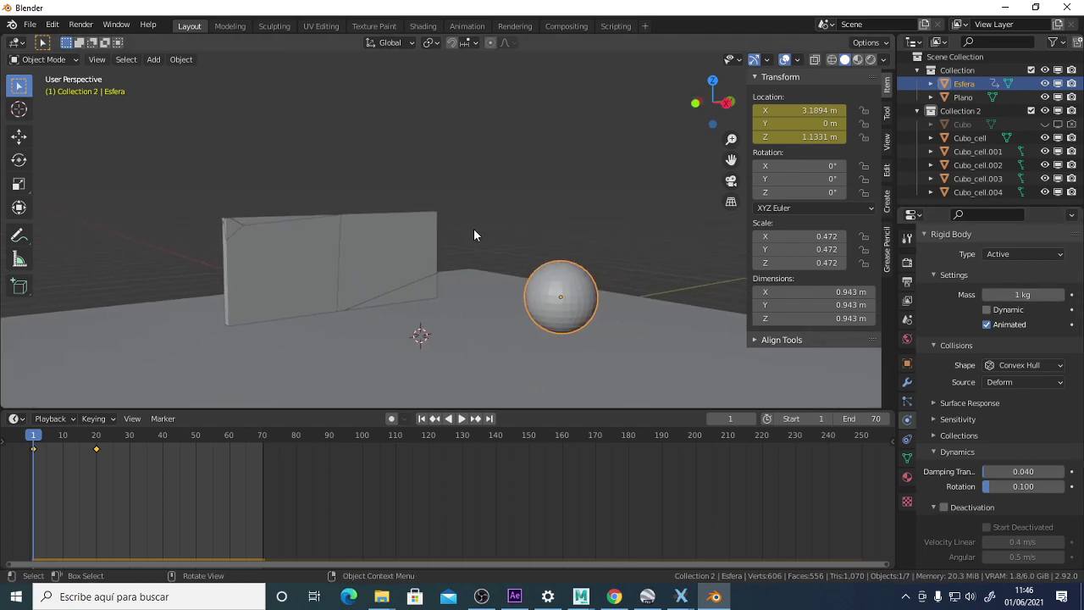
middle_click_drag(474, 229, 601, 250)
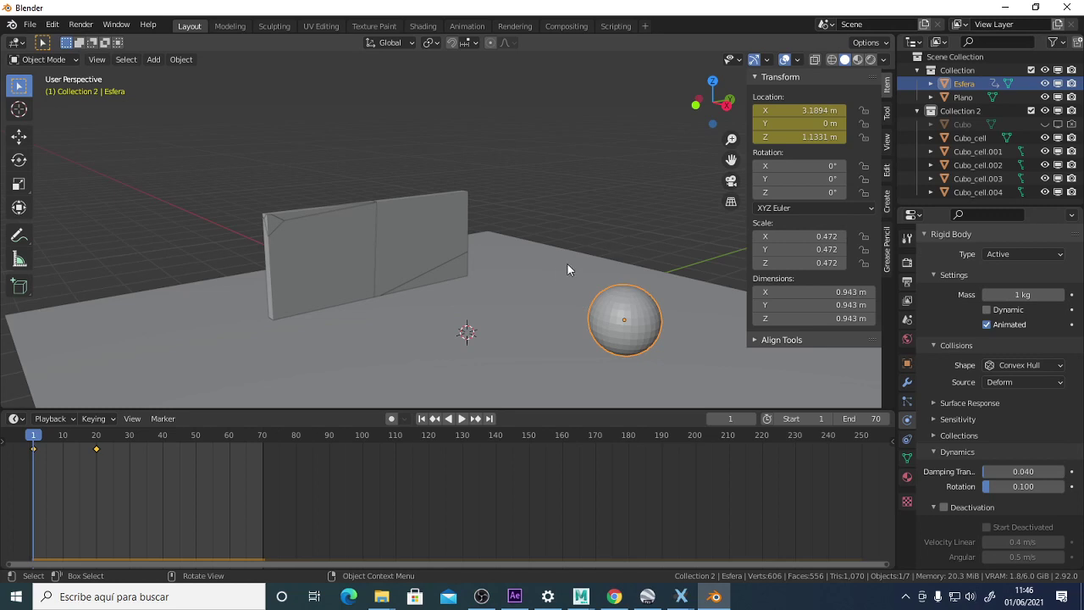
Examine the scene's Units settings, including the unit system, rotation and temperature options.
left_click(400, 243)
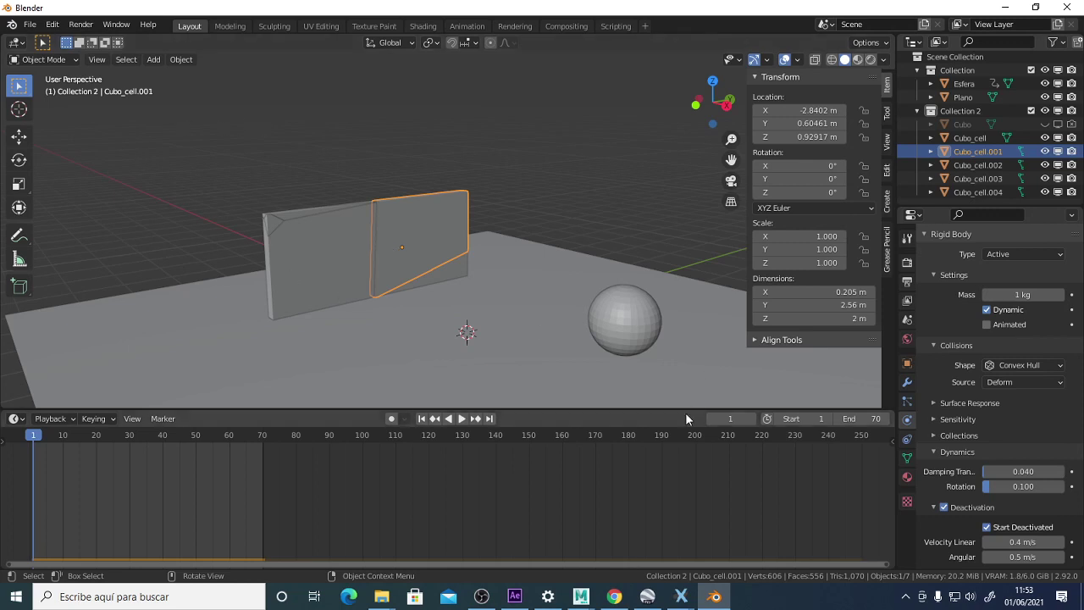
left_click(905, 238)
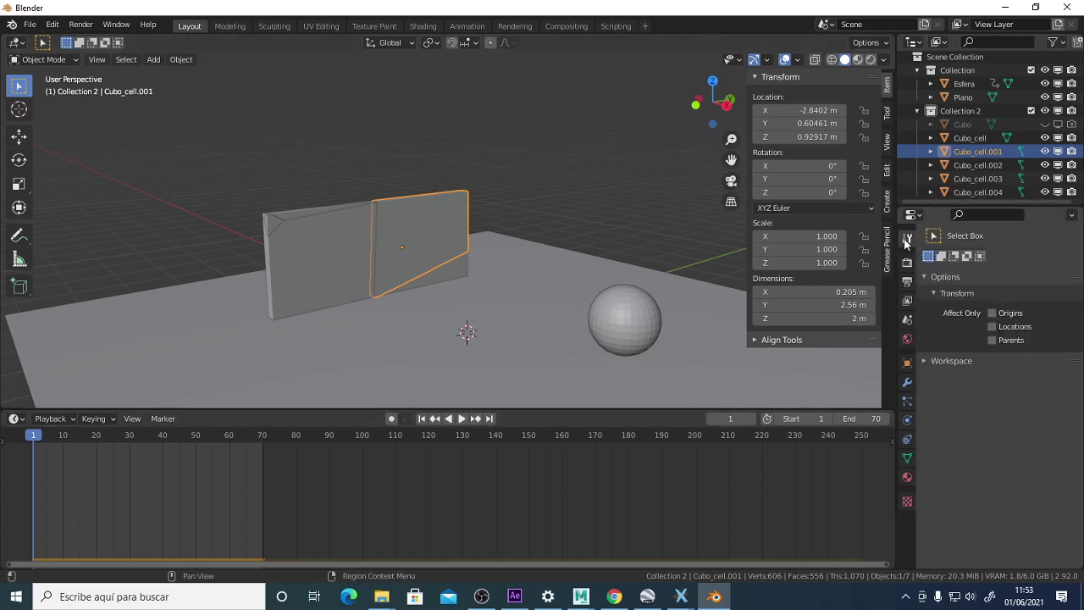
left_click(907, 320)
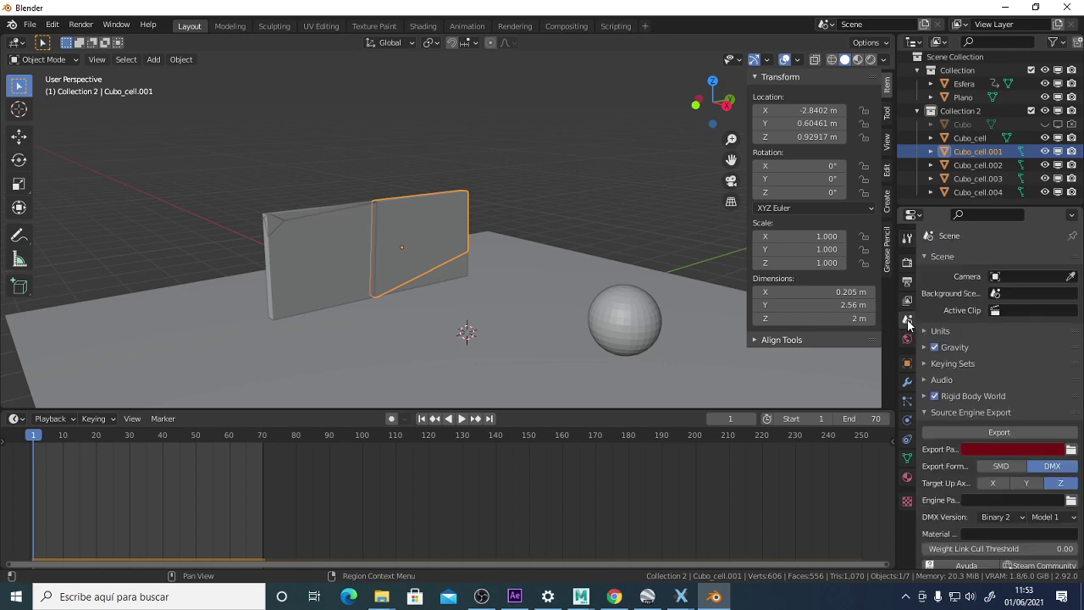
left_click(953, 330)
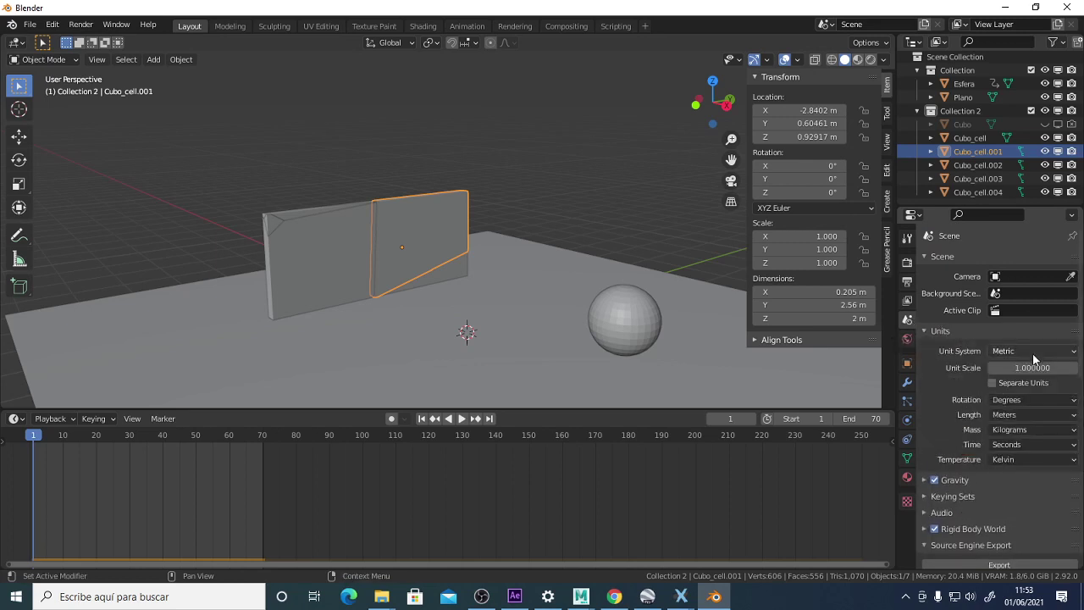
left_click(1032, 350)
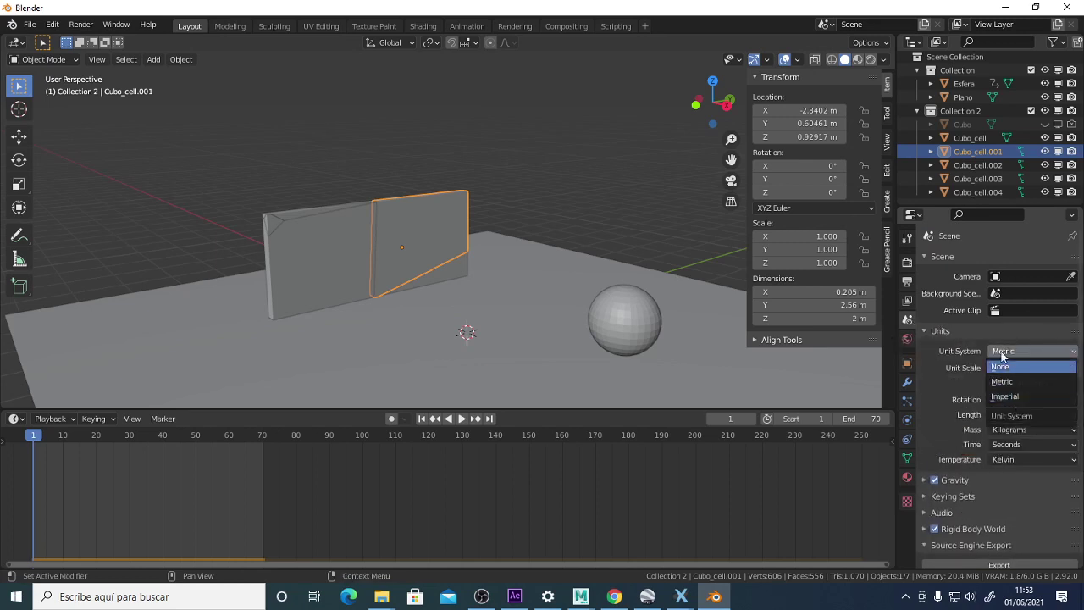
left_click(973, 326)
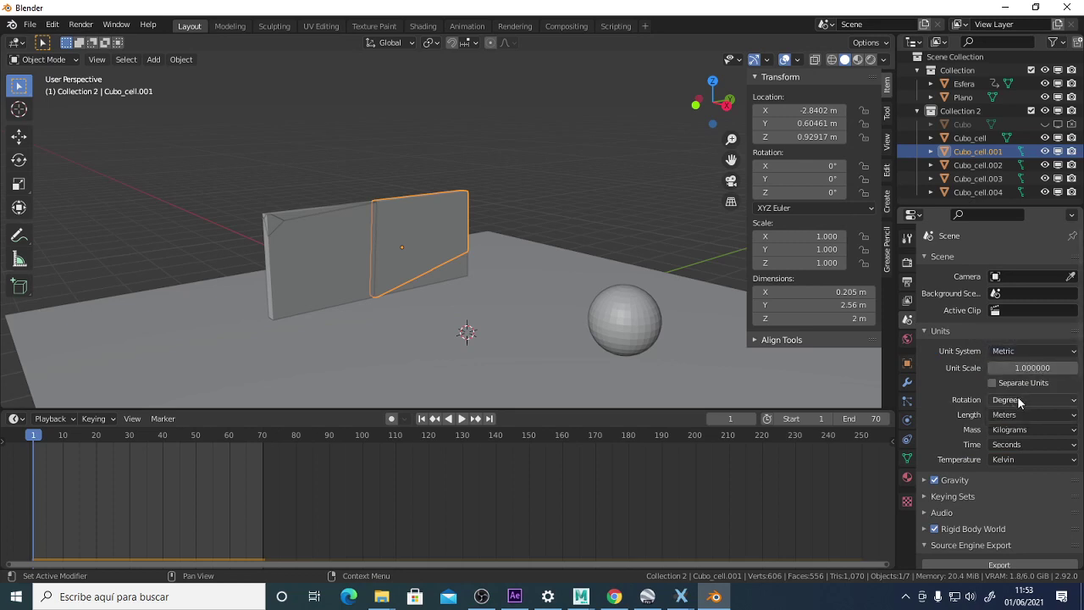
left_click(1019, 400)
left_click(1024, 398)
left_click(1022, 458)
left_click(1023, 459)
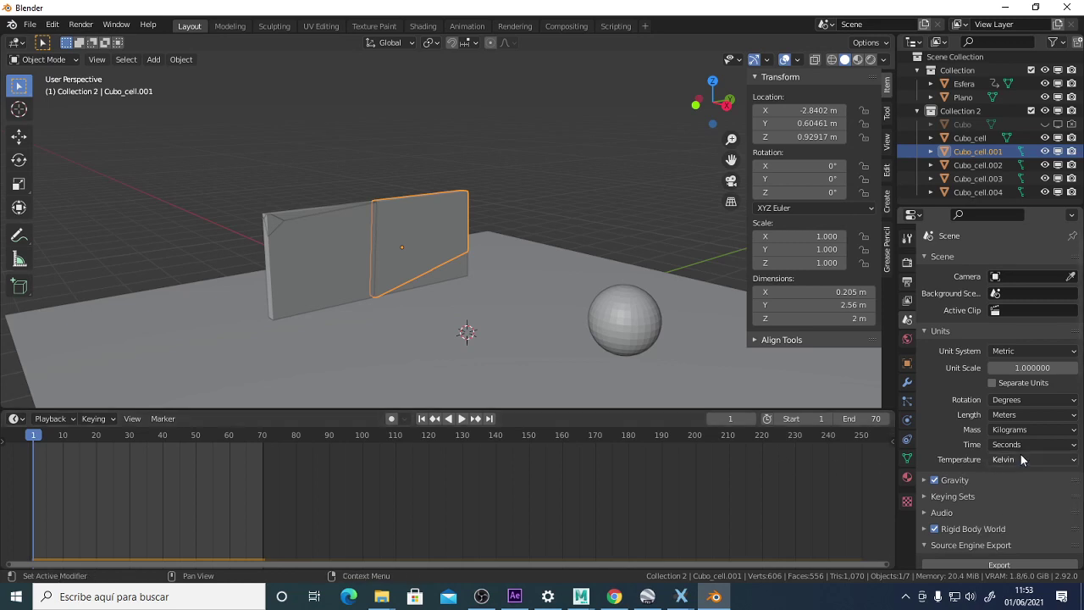
Select only the five wall cells with Cubo_cell.002 active and copy its rigid body settings to the others.
left_click(631, 213)
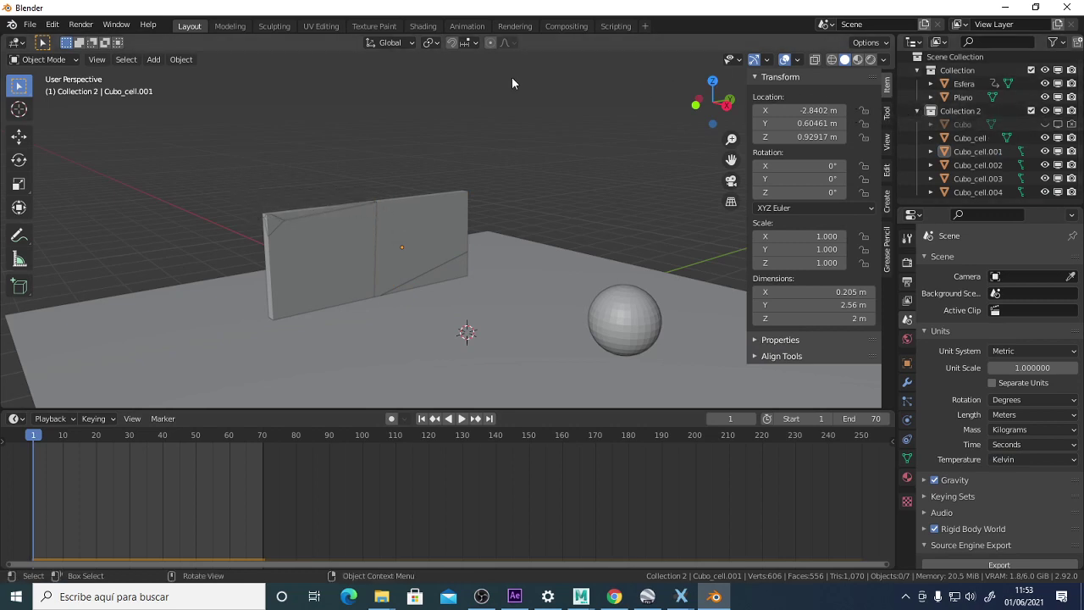
left_click_drag(234, 162, 486, 323)
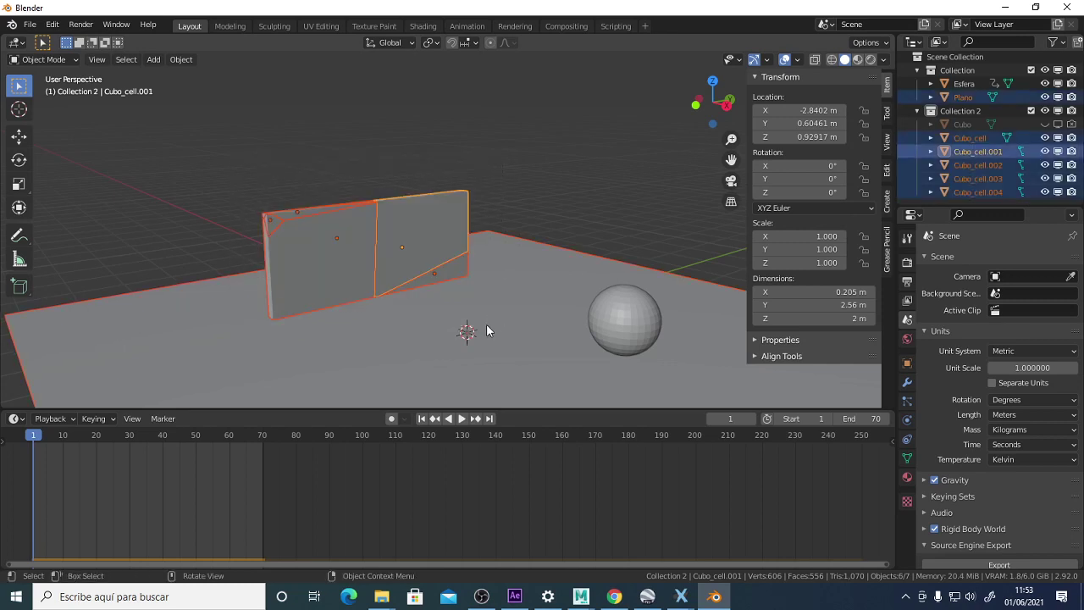
left_click(516, 293, "shift")
left_click(341, 236, "shift")
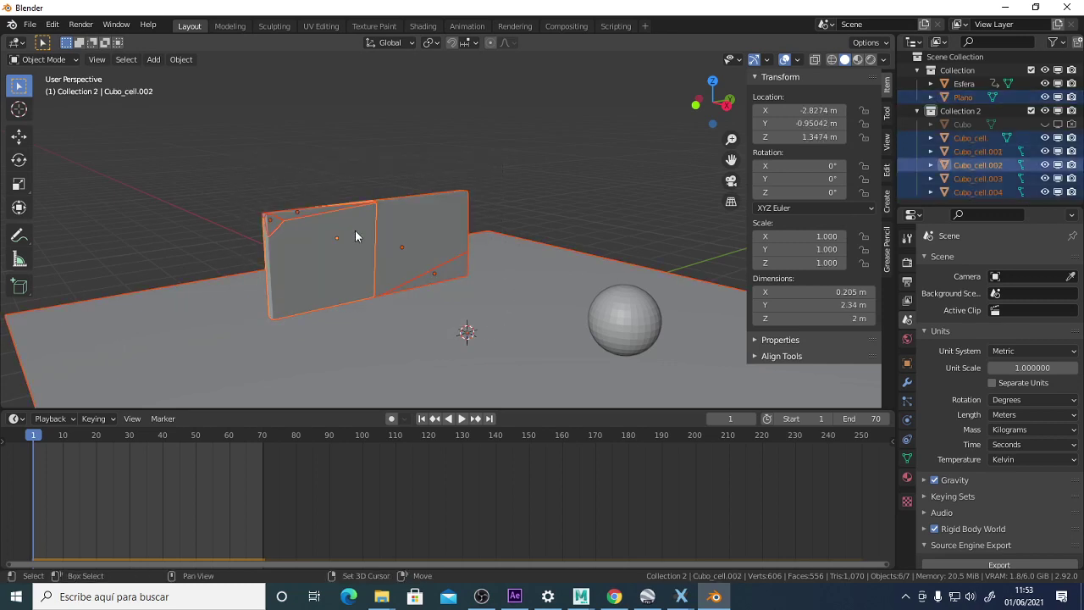
left_click(563, 288, "shift")
left_click(563, 284, "shift")
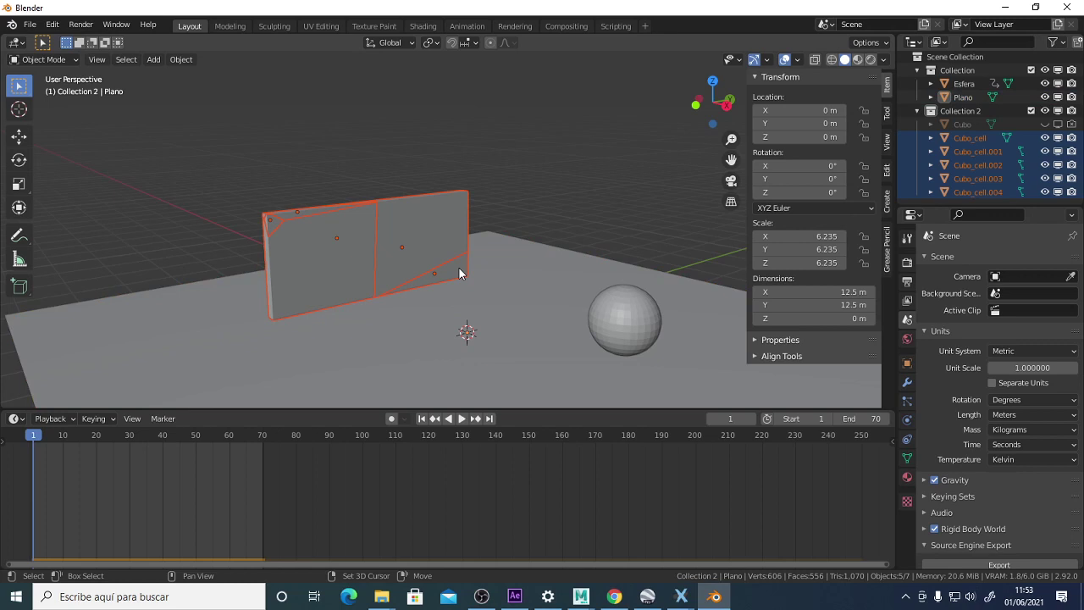
left_click(343, 233, "shift")
left_click(180, 59)
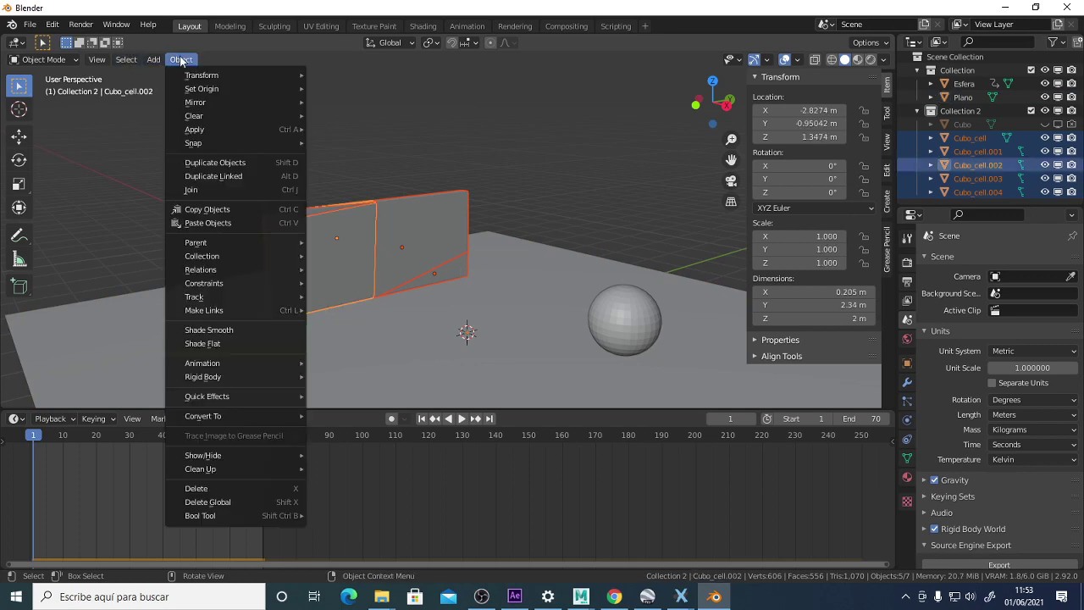
mouse_move(233, 379)
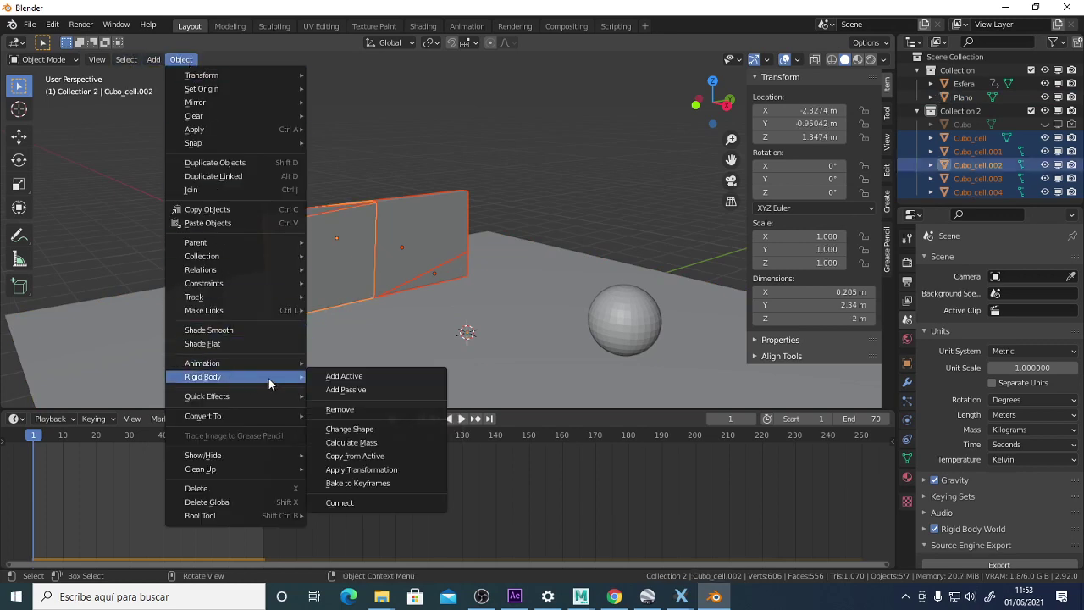
left_click(383, 458)
left_click(565, 188)
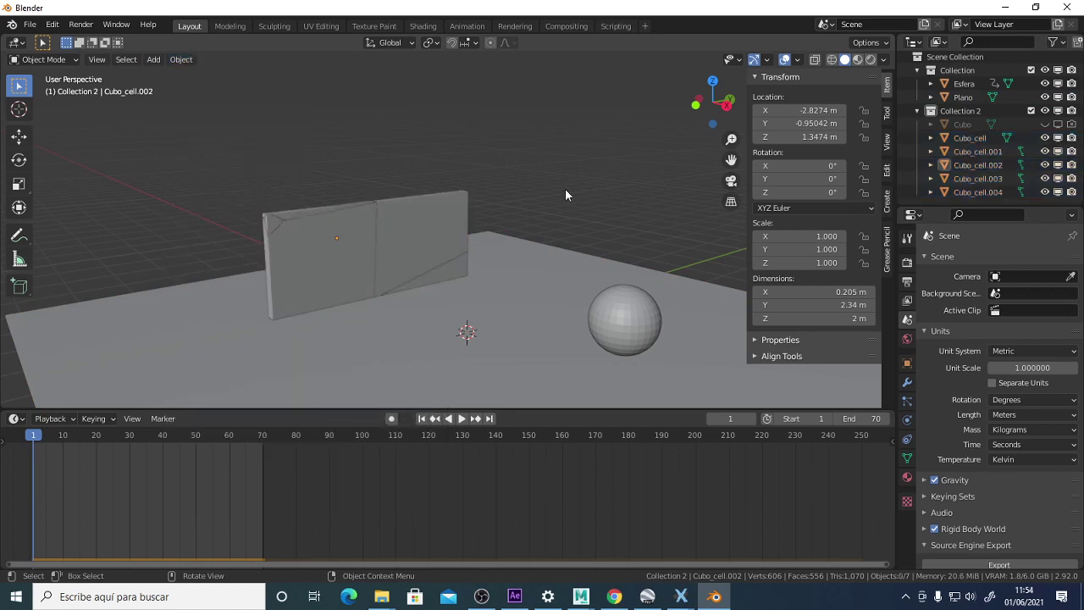
Review the physics settings of Cubo_cell.002, including its rigid body type, collisions, Surface Response and deactivation options.
middle_click_drag(607, 199, 707, 248)
scroll(1023, 494, "down", 3)
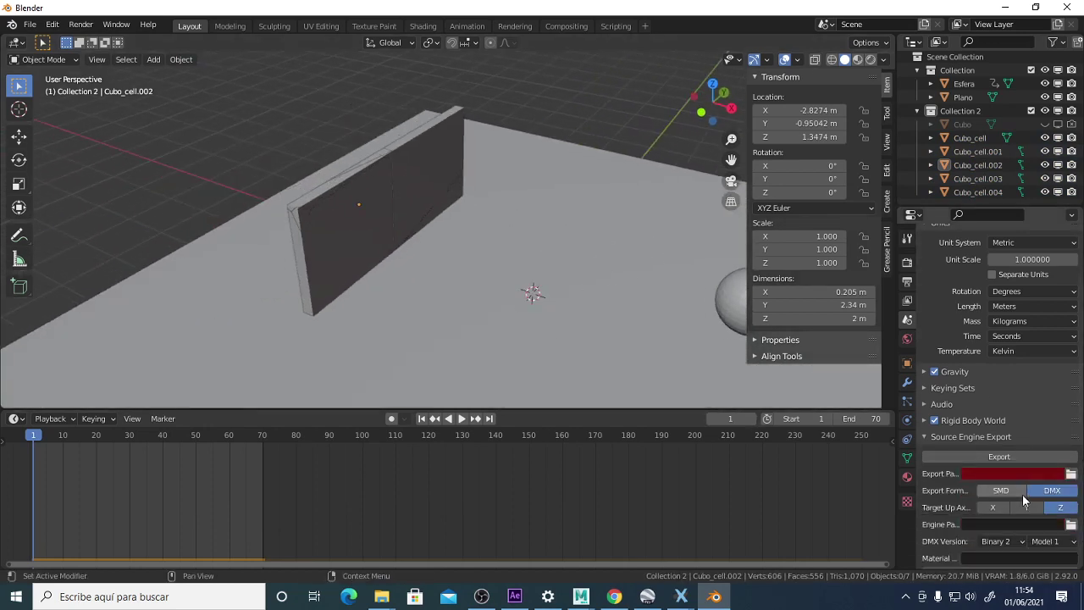
scroll(1023, 494, "down", 3)
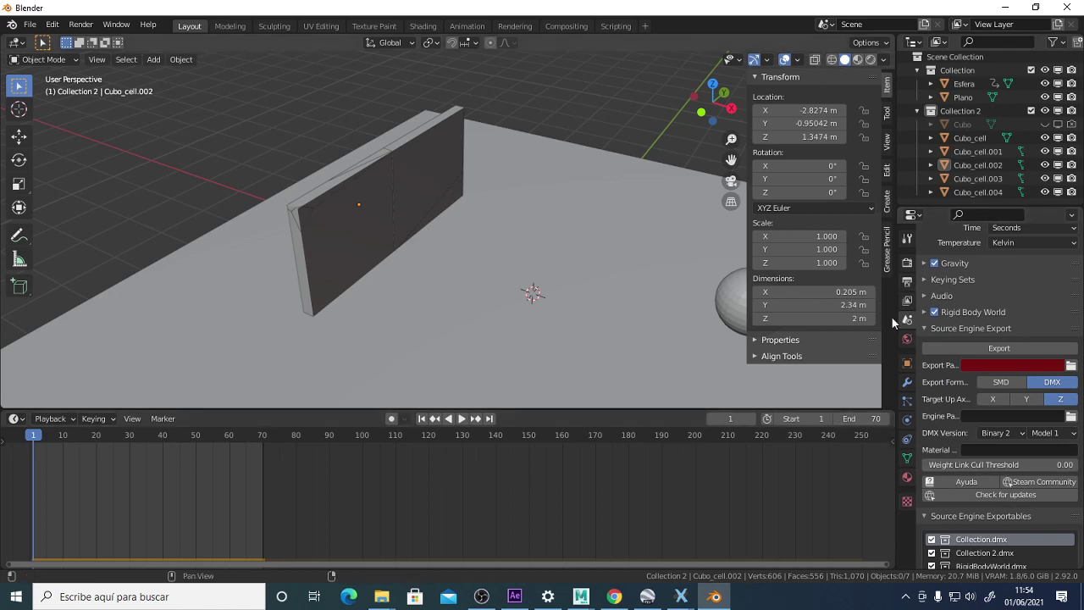
left_click(906, 364)
left_click(903, 402)
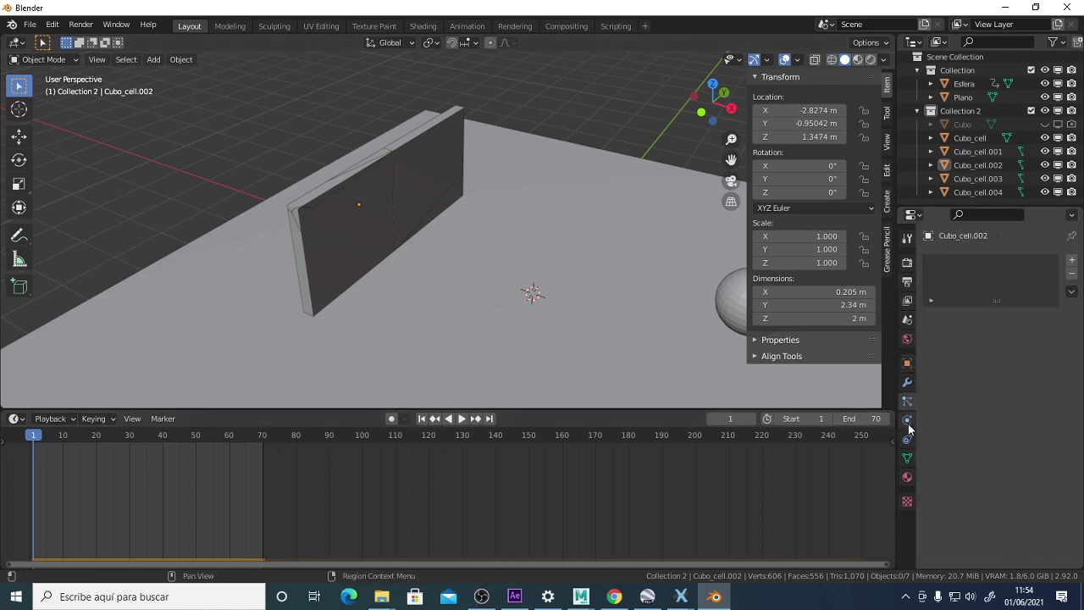
left_click(906, 419)
scroll(1006, 456, "down", 3)
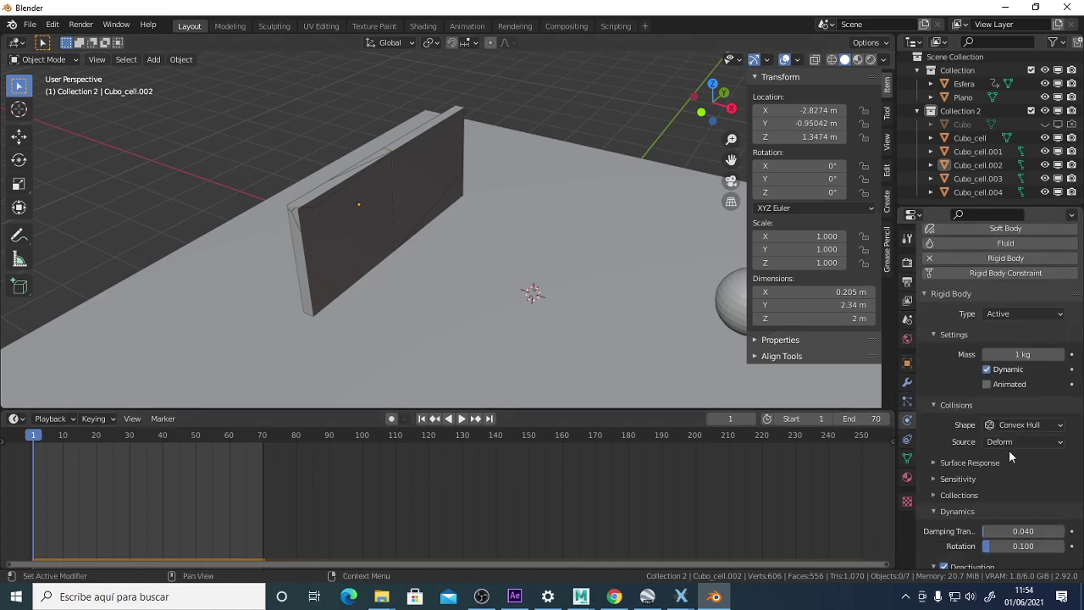
middle_click_drag(585, 331, 550, 284)
scroll(1041, 477, "down", 2)
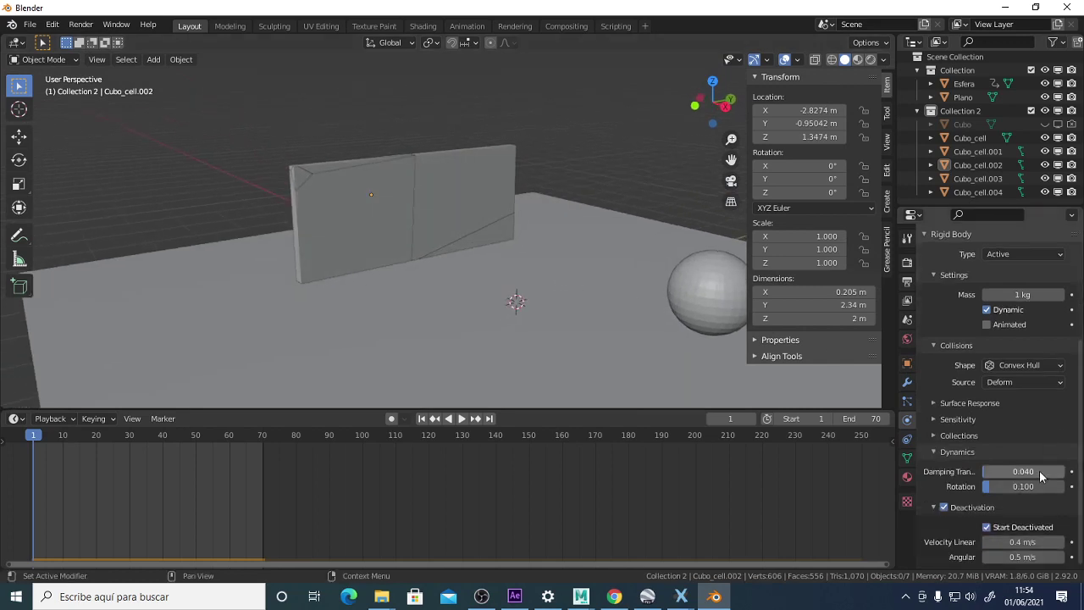
left_click(970, 404)
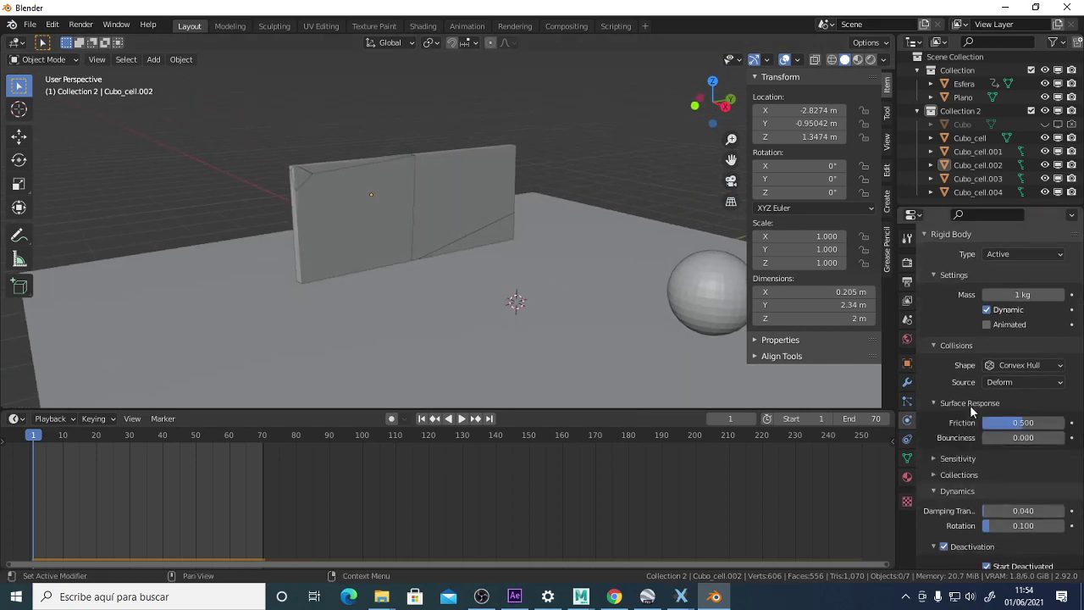
left_click(971, 403)
Examine the copy options for the rigid body type, first with the five wall cells selected and the plane active, and also on the sphere.
left_click_drag(262, 138, 513, 265)
left_click(566, 233, "shift")
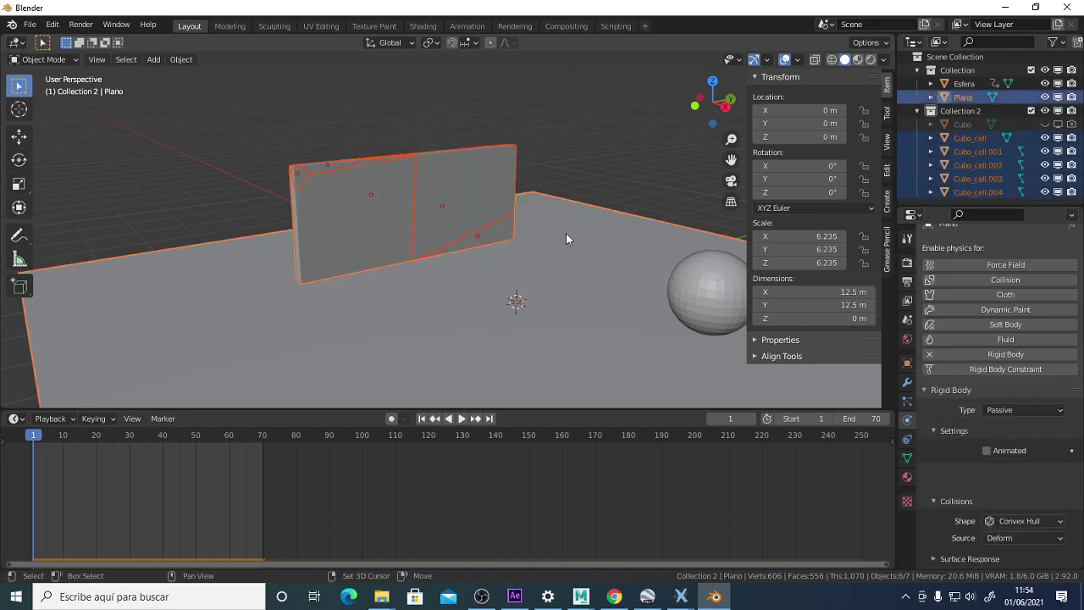
left_click(566, 233, "shift")
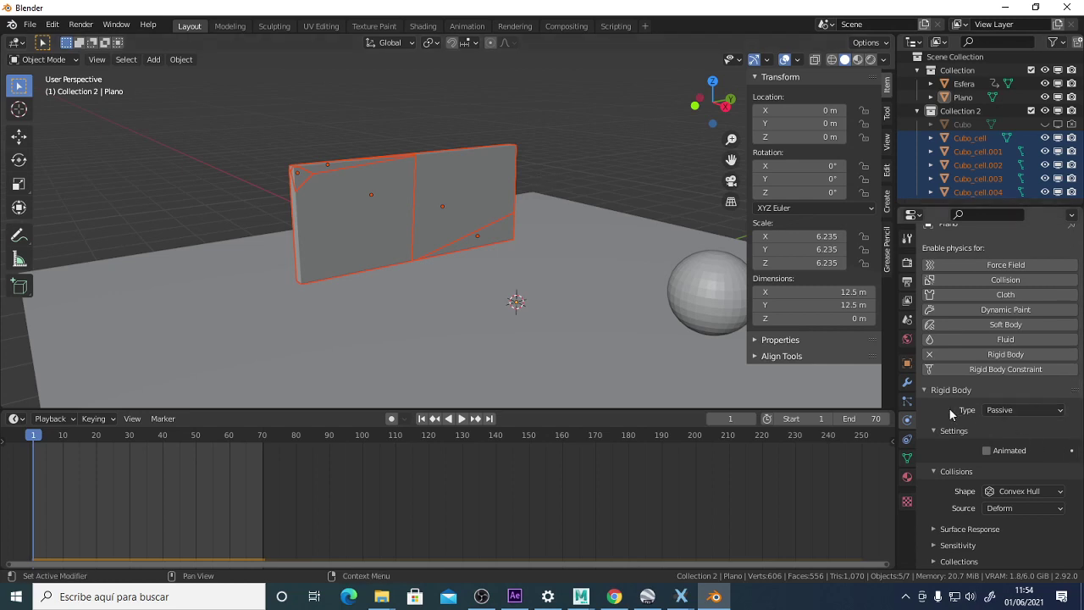
right_click(987, 412)
right_click(1021, 410)
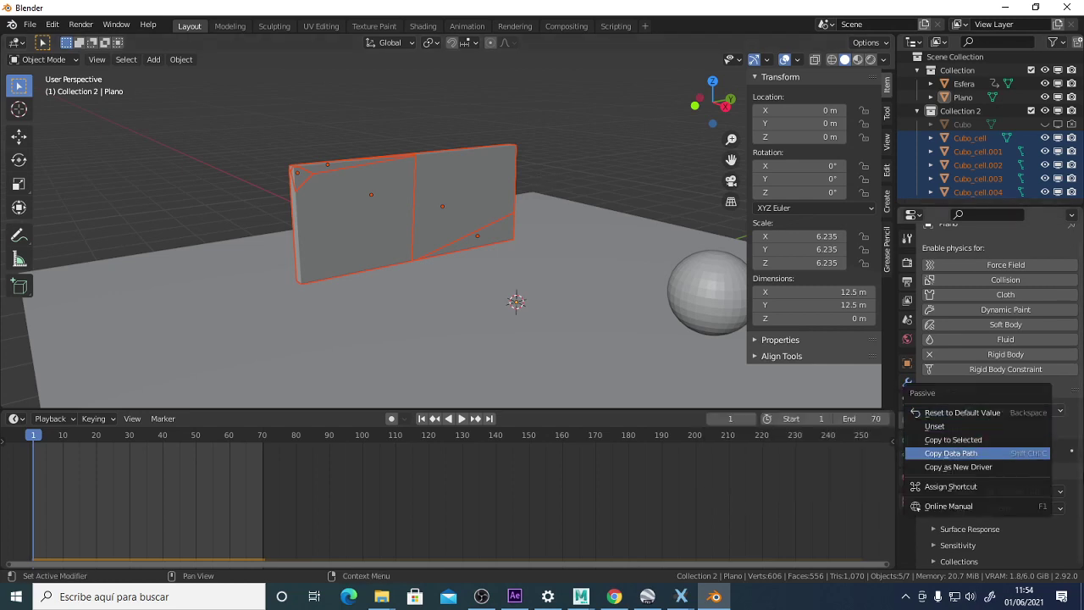
middle_click_drag(567, 270, 524, 271, "shift")
left_click(525, 271)
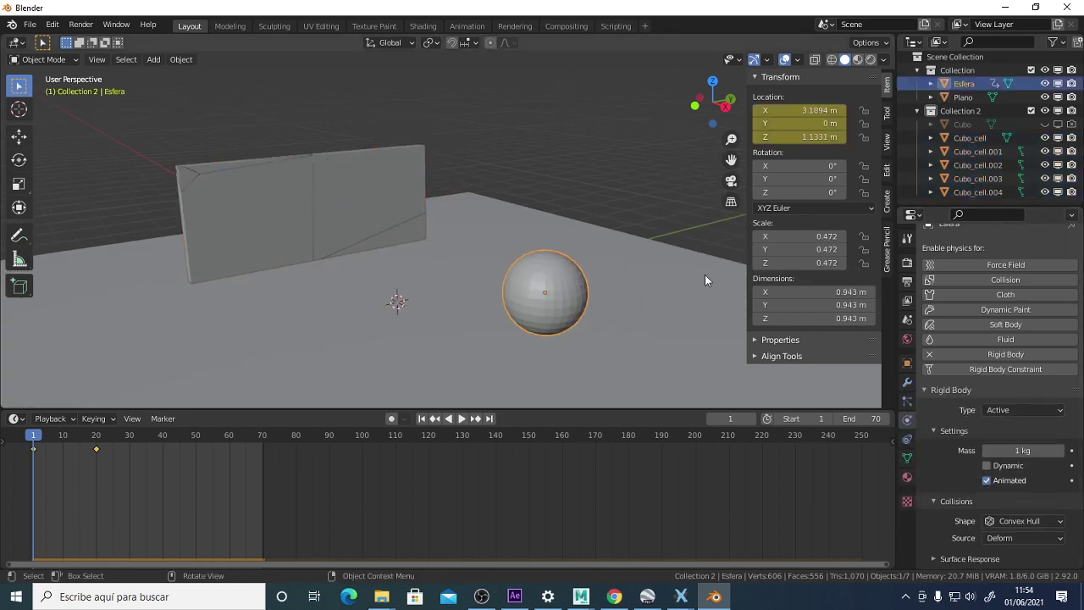
right_click(1022, 411)
left_click(603, 201)
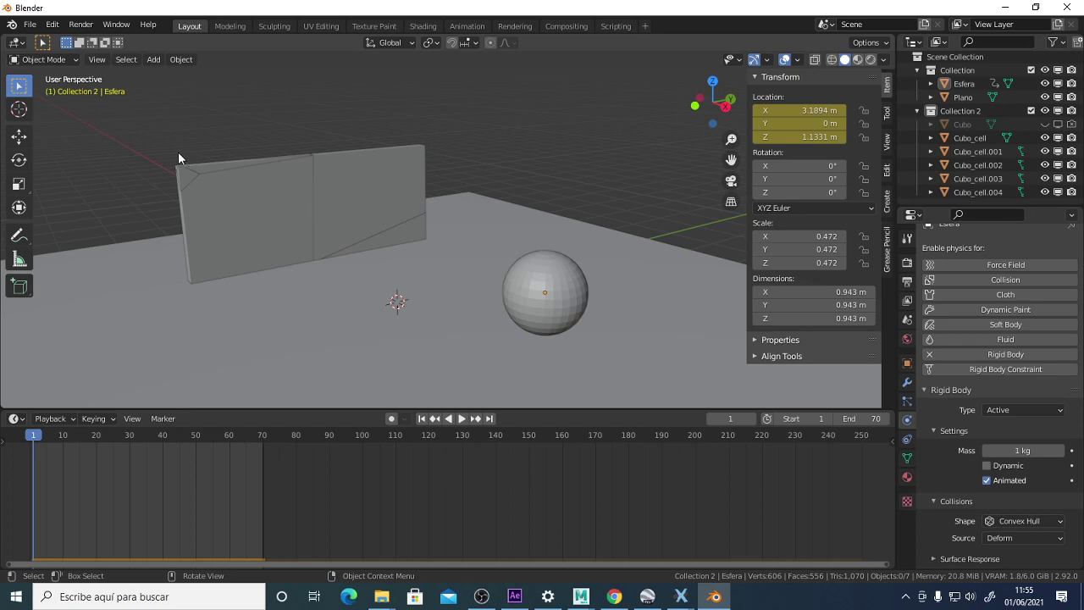
Select the five wall cells with the plane active and review the scene's output, units and gravity settings.
left_click_drag(170, 139, 396, 178)
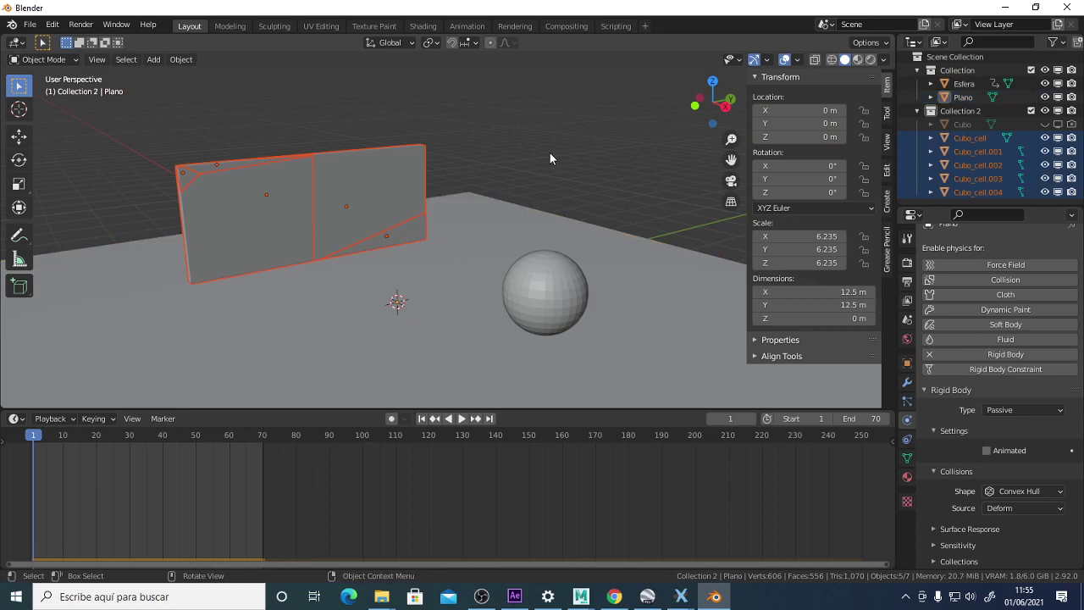
middle_click_drag(549, 158, 472, 174)
middle_click_drag(463, 225, 520, 187)
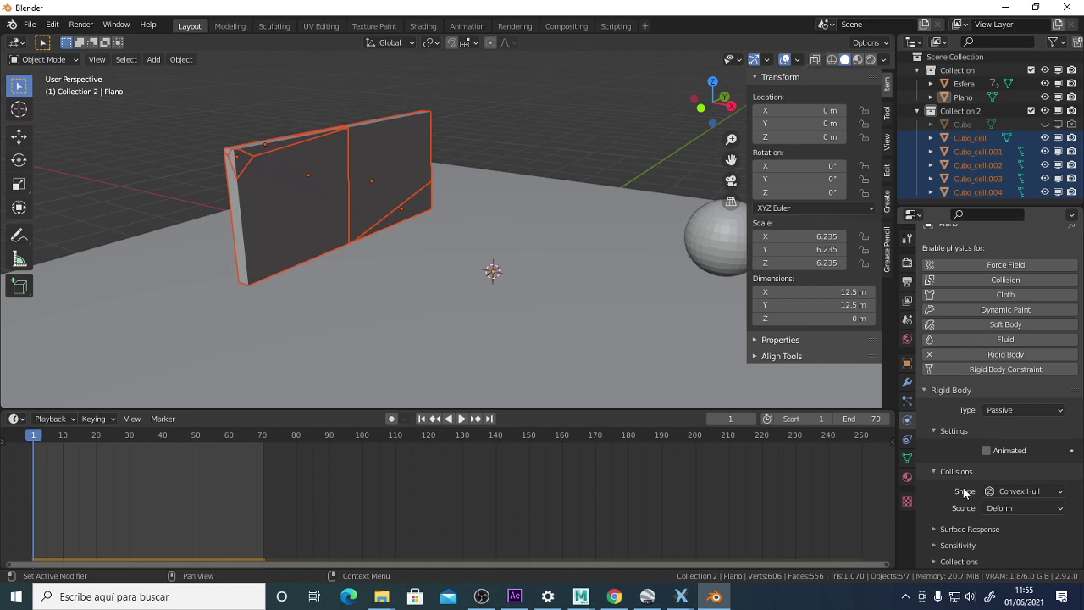
left_click(907, 282)
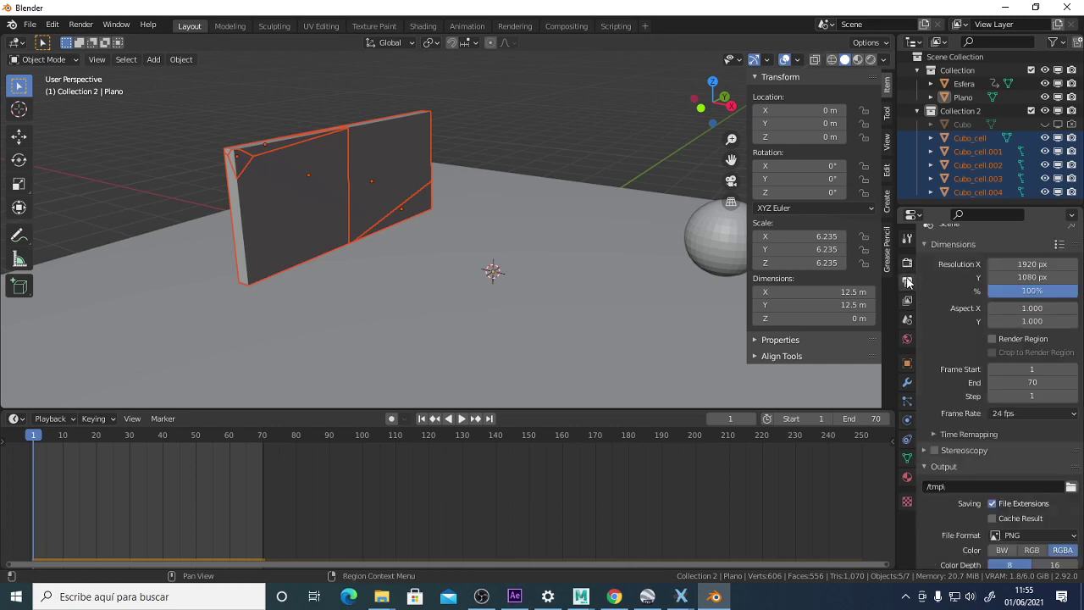
left_click(907, 301)
left_click(907, 319)
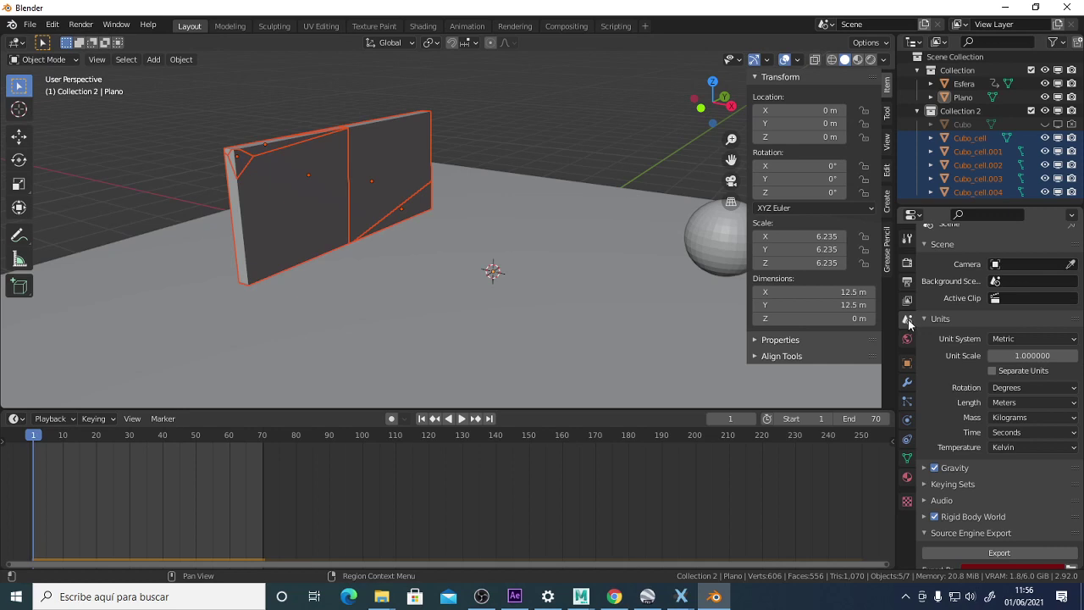
left_click(936, 468)
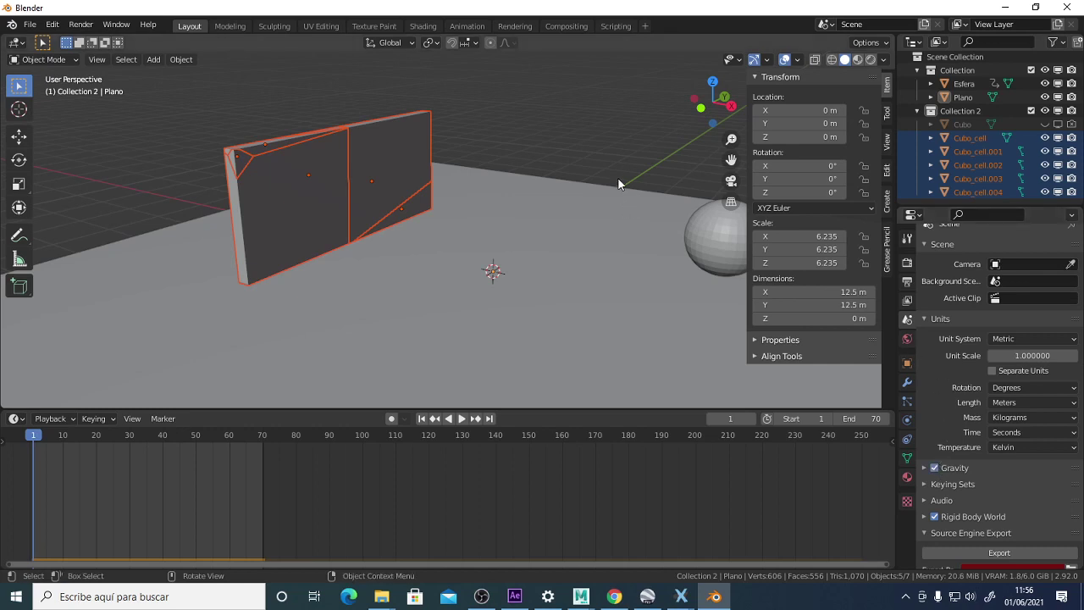
Select only the five fractured wall cells, excluding the plane, and delete them.
left_click(523, 169)
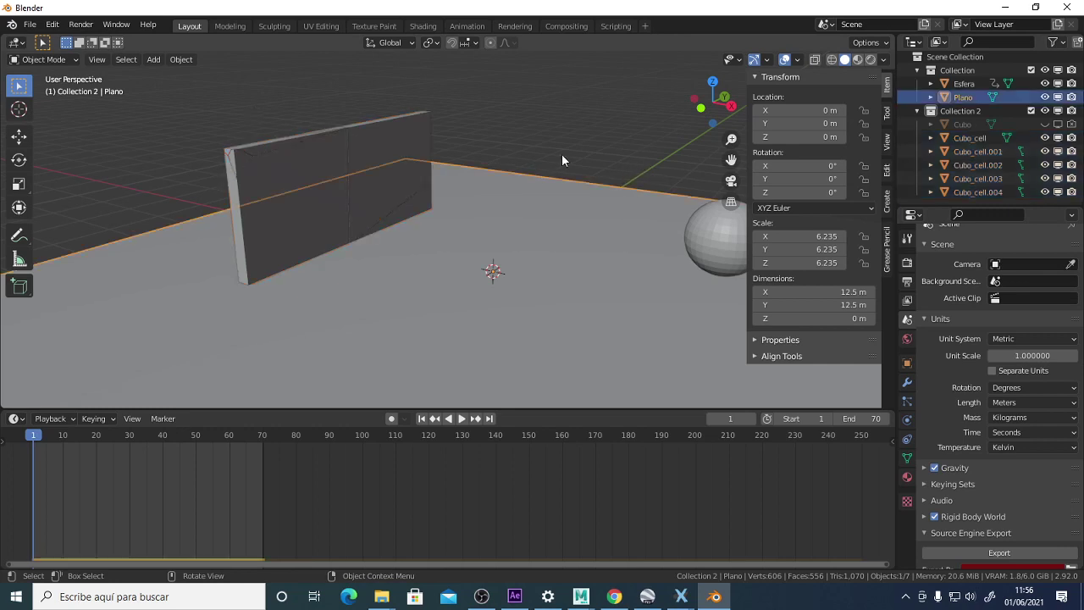
middle_click_drag(583, 151, 599, 197)
left_click_drag(465, 167, 151, 339)
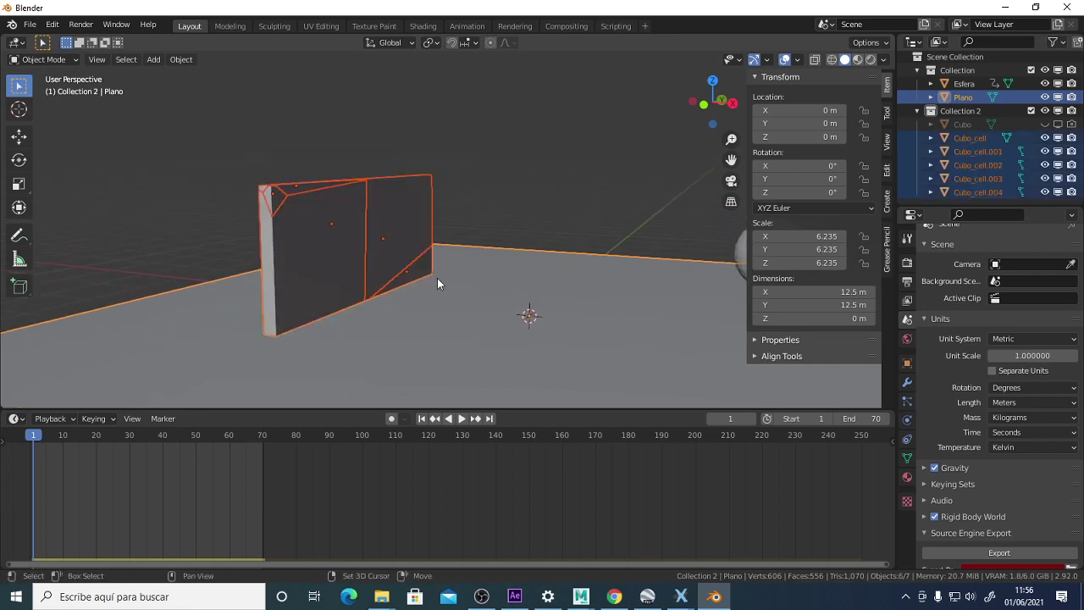
left_click(524, 265, "shift")
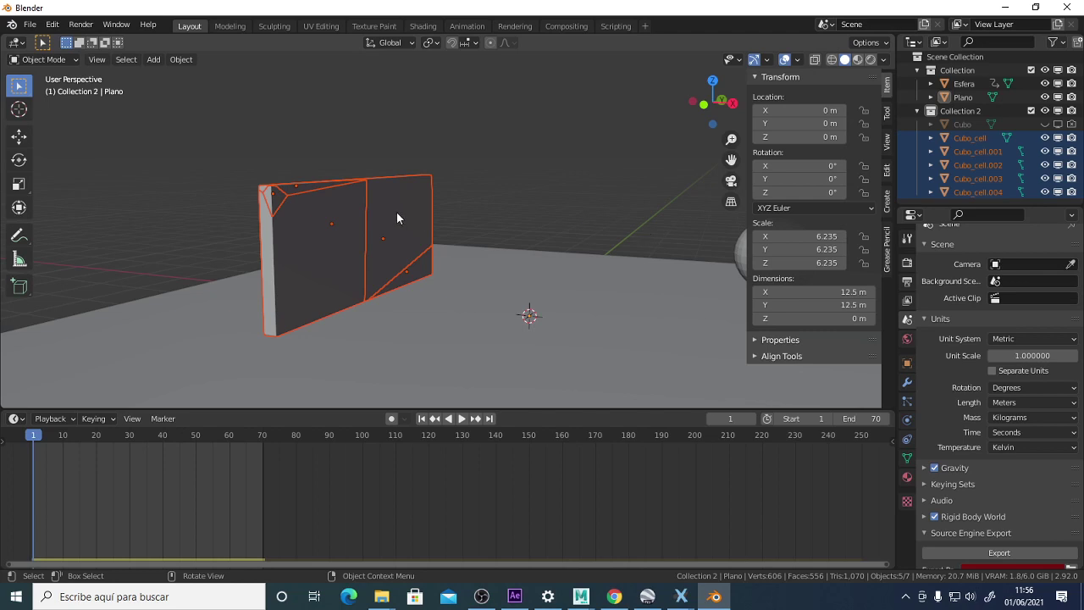
key("Delete")
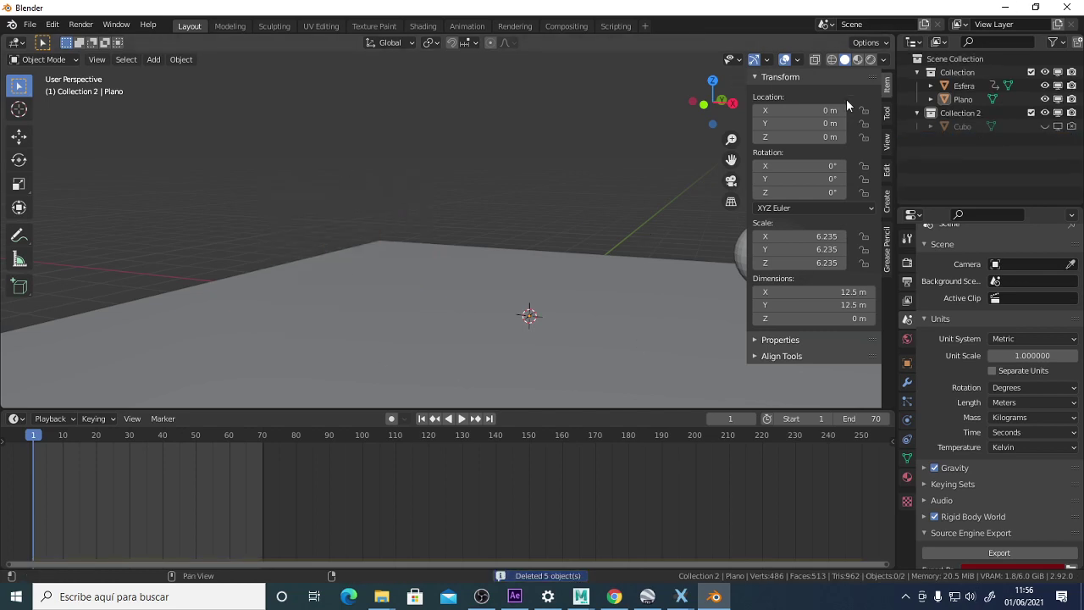
Play the animation of the sphere without the wall, and return the timeline to frame 1.
scroll(936, 127, "up", 1)
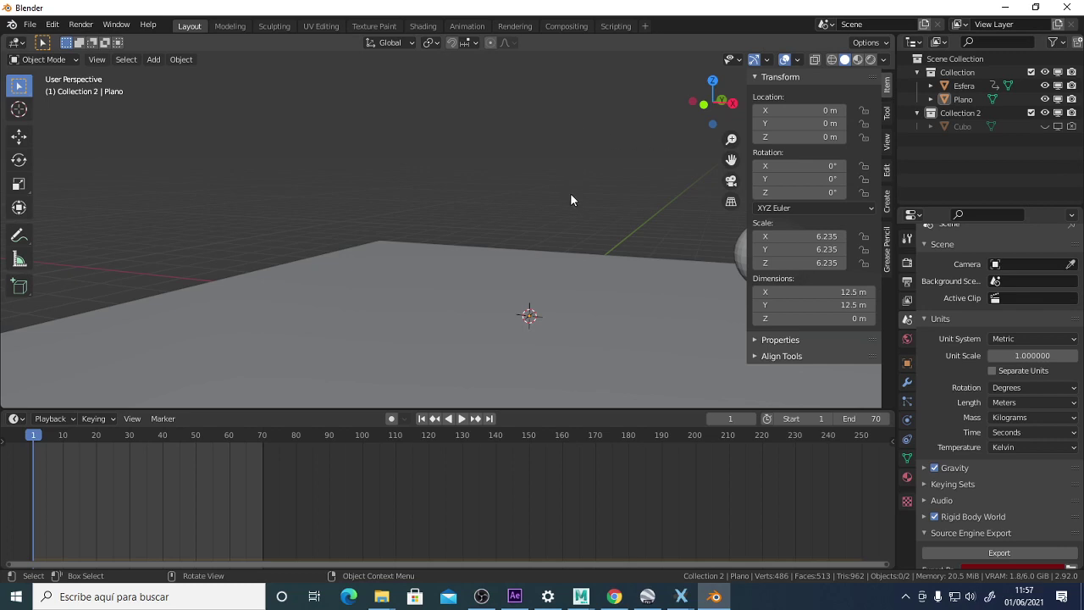
middle_click_drag(584, 227, 525, 254)
key("space")
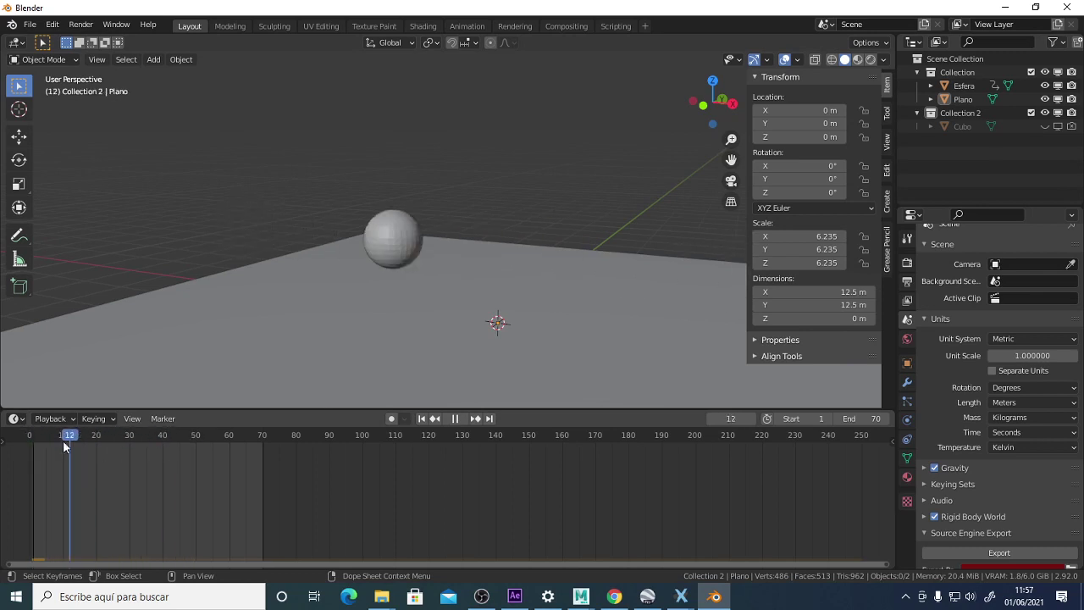
key("Escape")
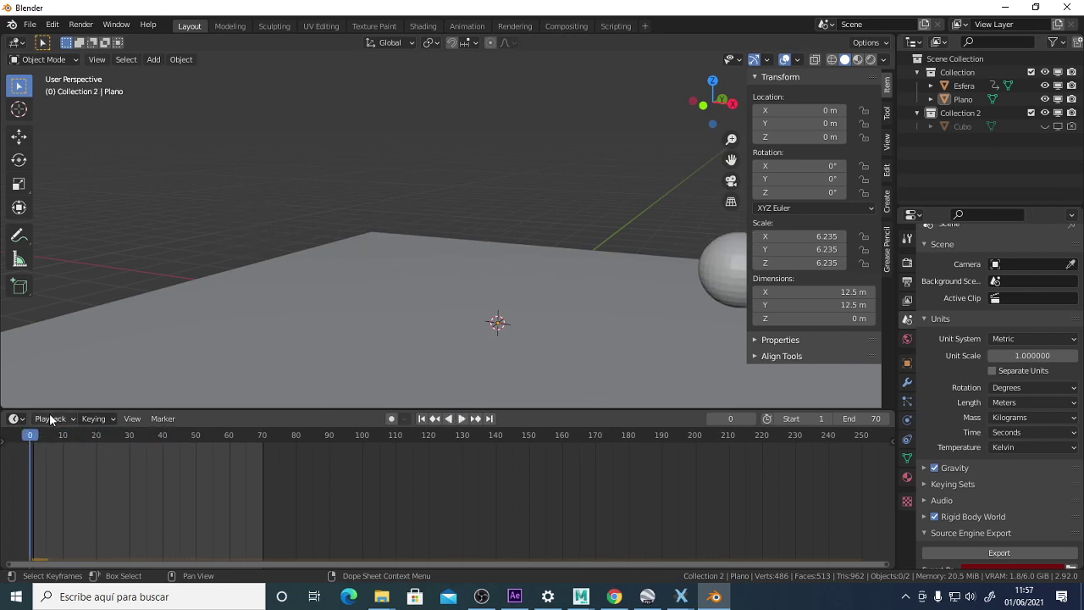
key("space")
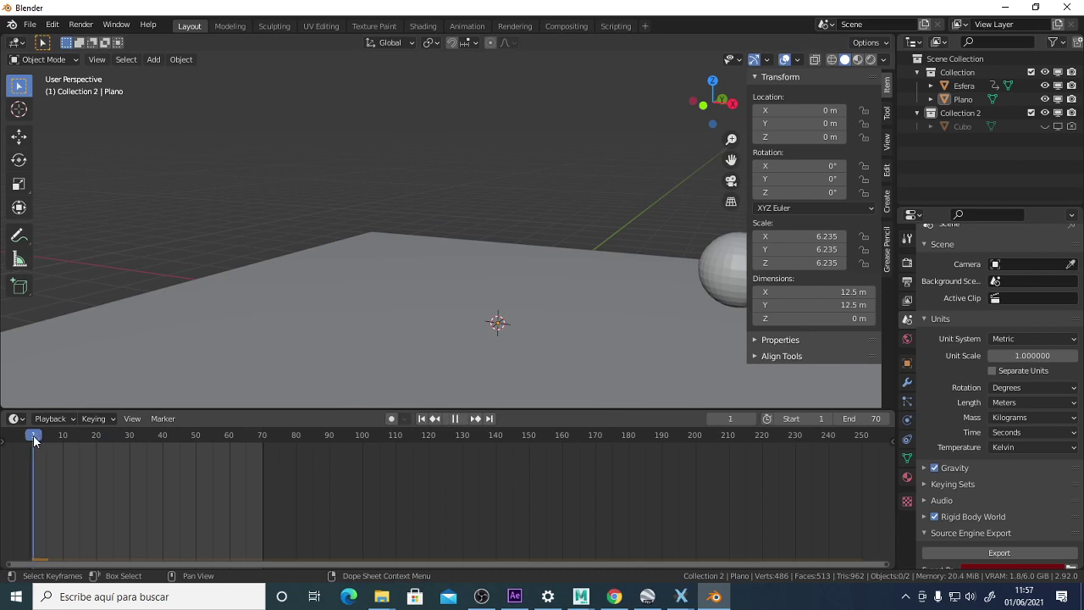
key("Escape")
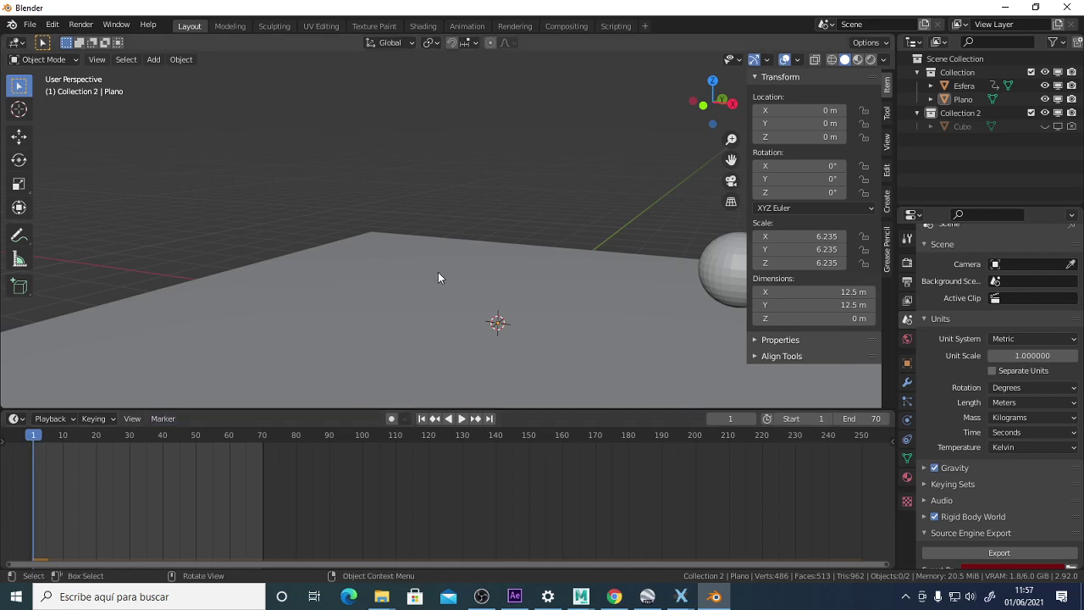
Make the original Cubo wall visible in the viewport and enable it in renders, and select it.
left_click(1047, 127)
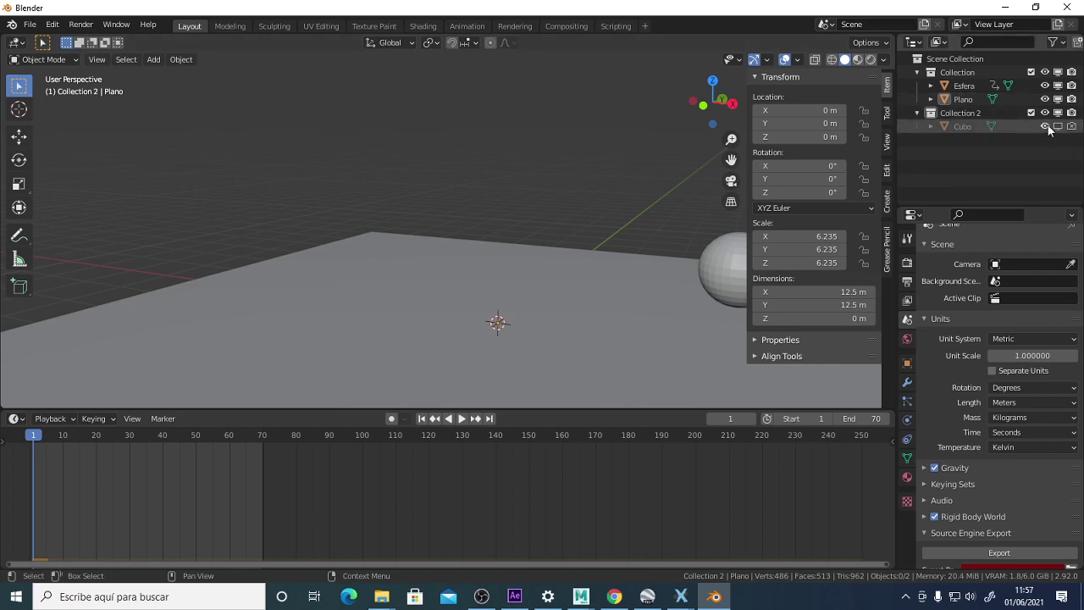
left_click(1058, 126)
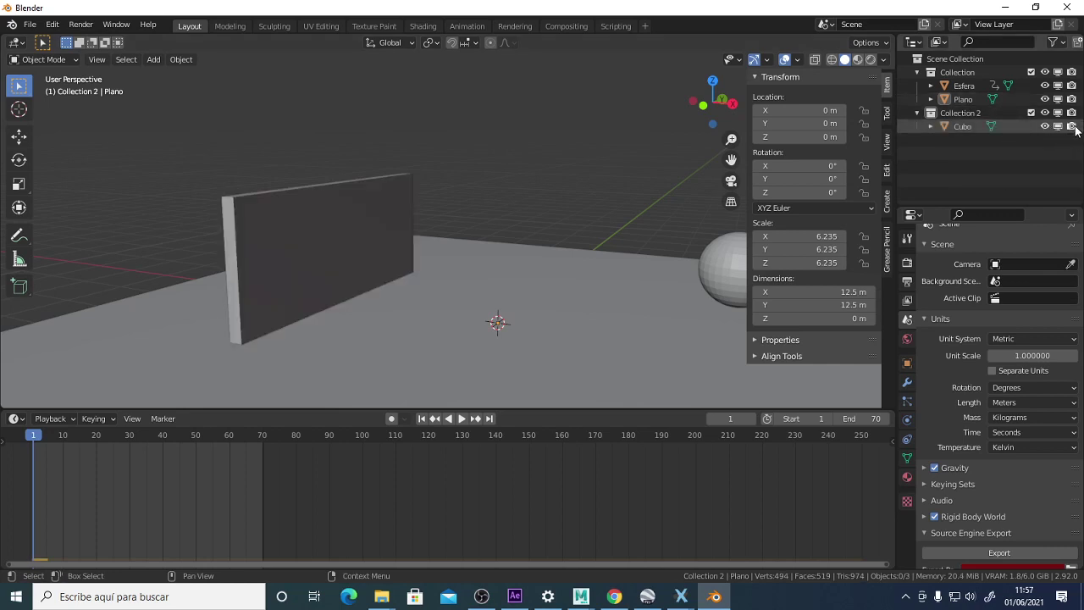
middle_click_drag(580, 195, 406, 186)
left_click(555, 204)
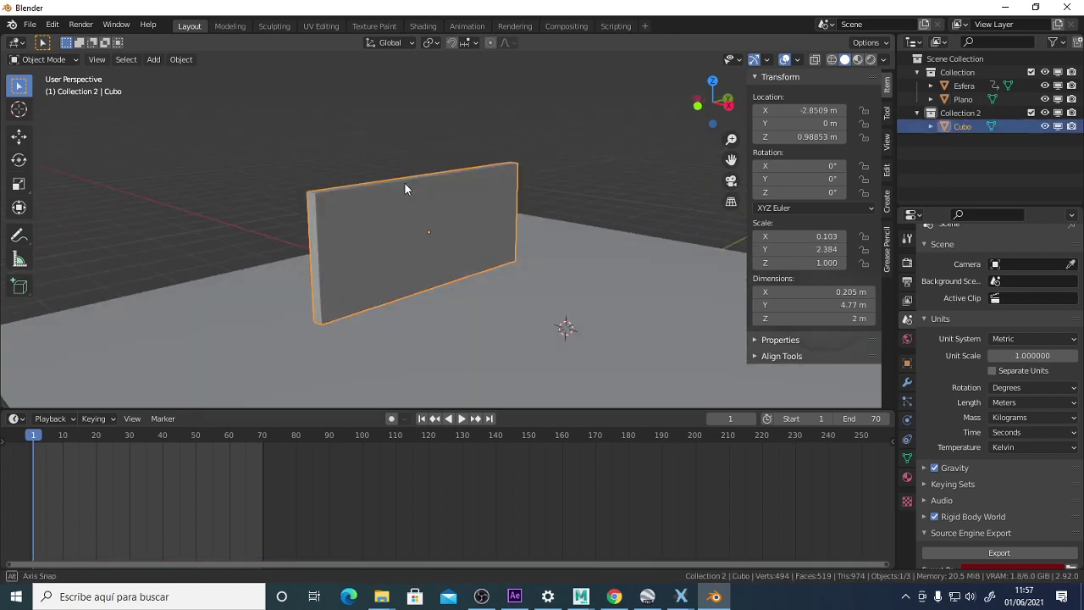
middle_click_drag(526, 187, 526, 228)
middle_click_drag(305, 266, 467, 268)
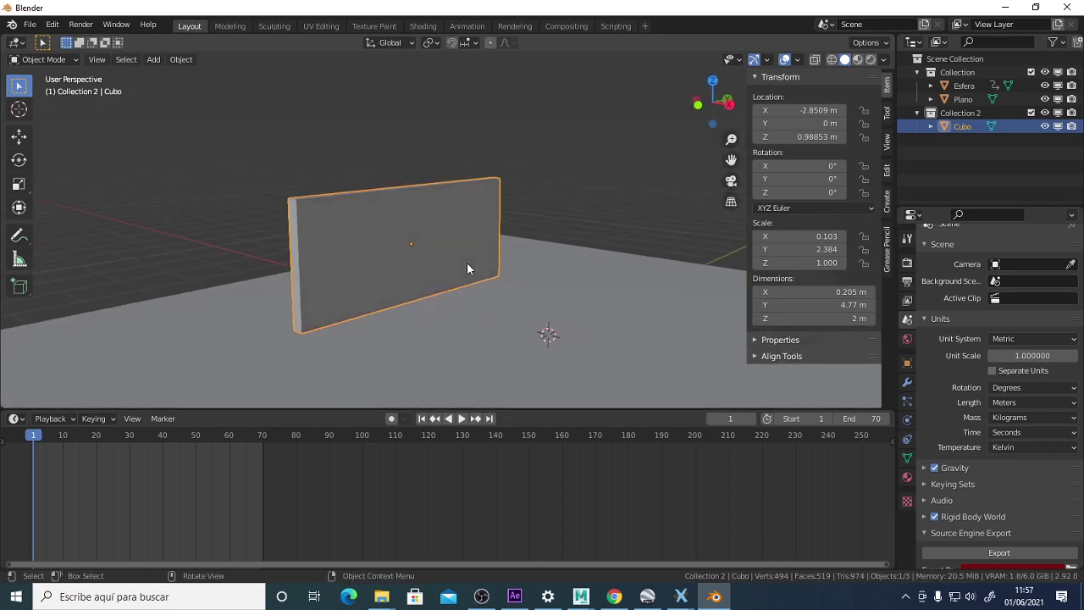
left_click(607, 191)
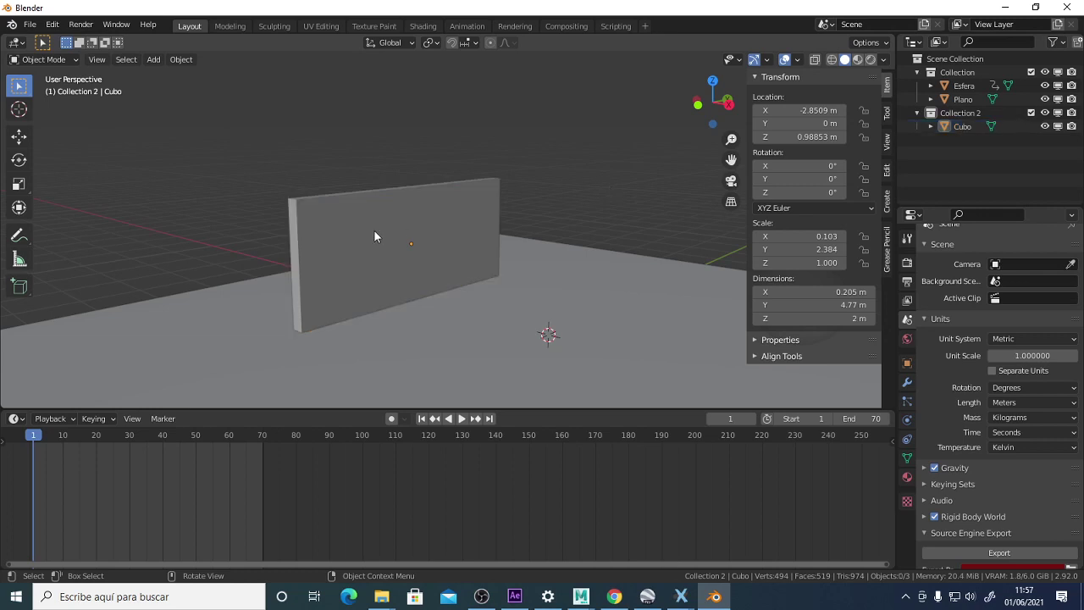
left_click(374, 229)
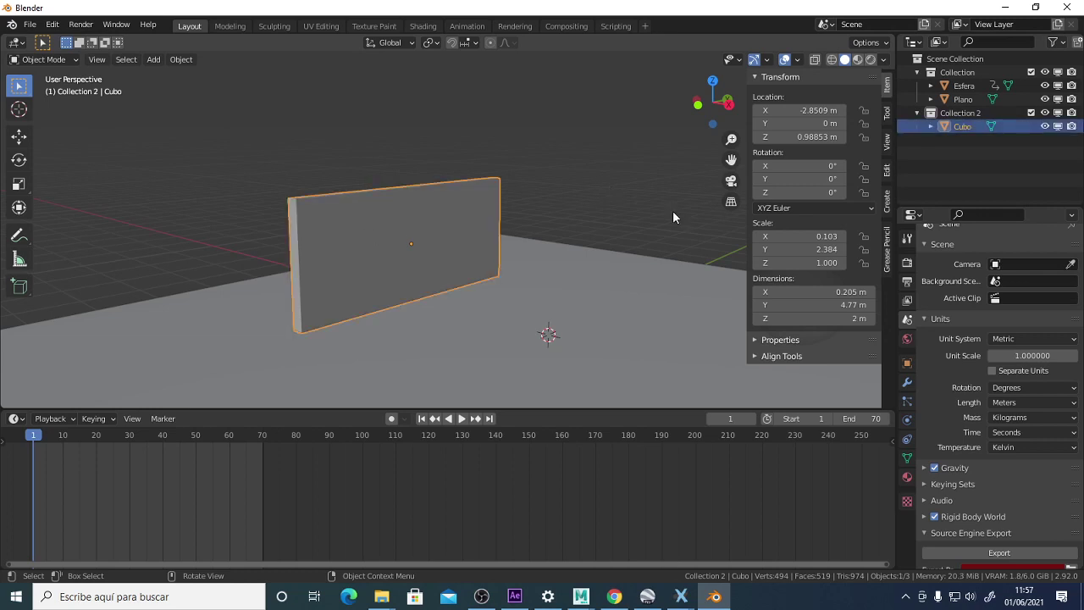
left_click(888, 255)
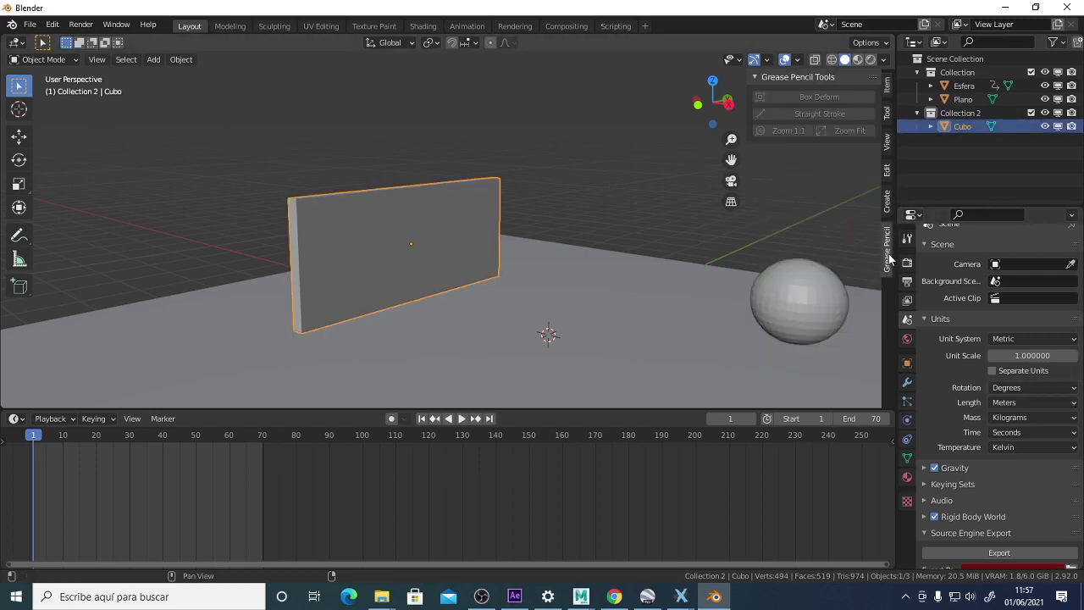
left_click(888, 113)
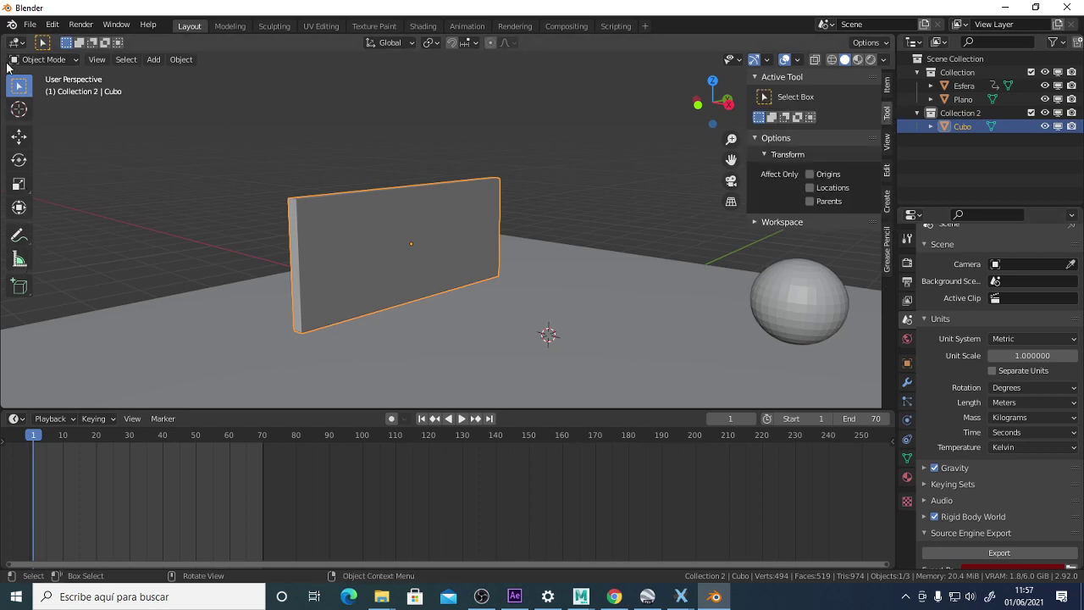
middle_click_drag(523, 200, 488, 177)
left_click(478, 43)
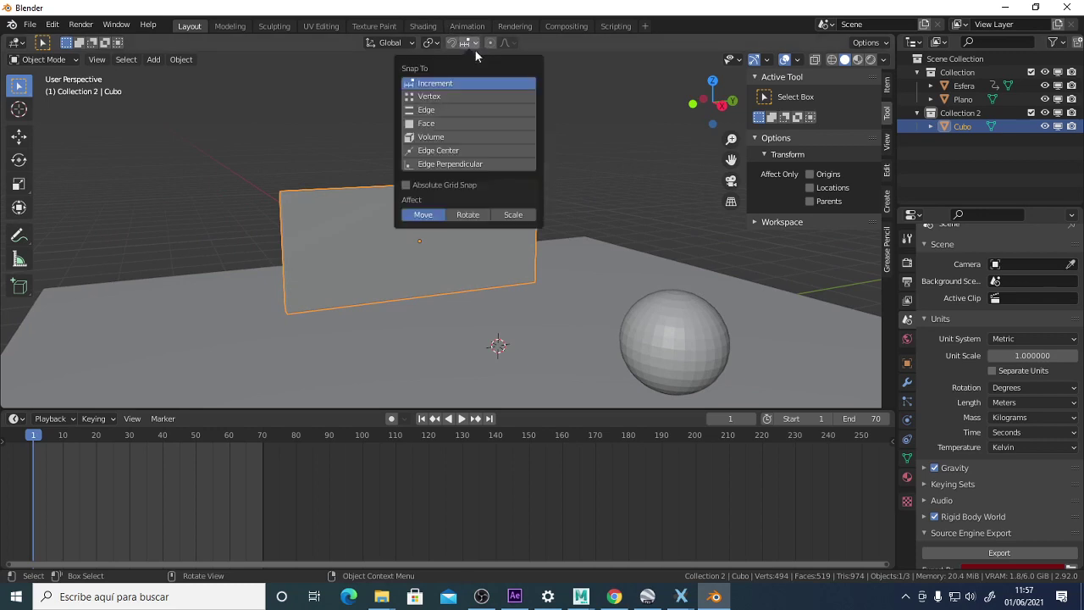
left_click(476, 41)
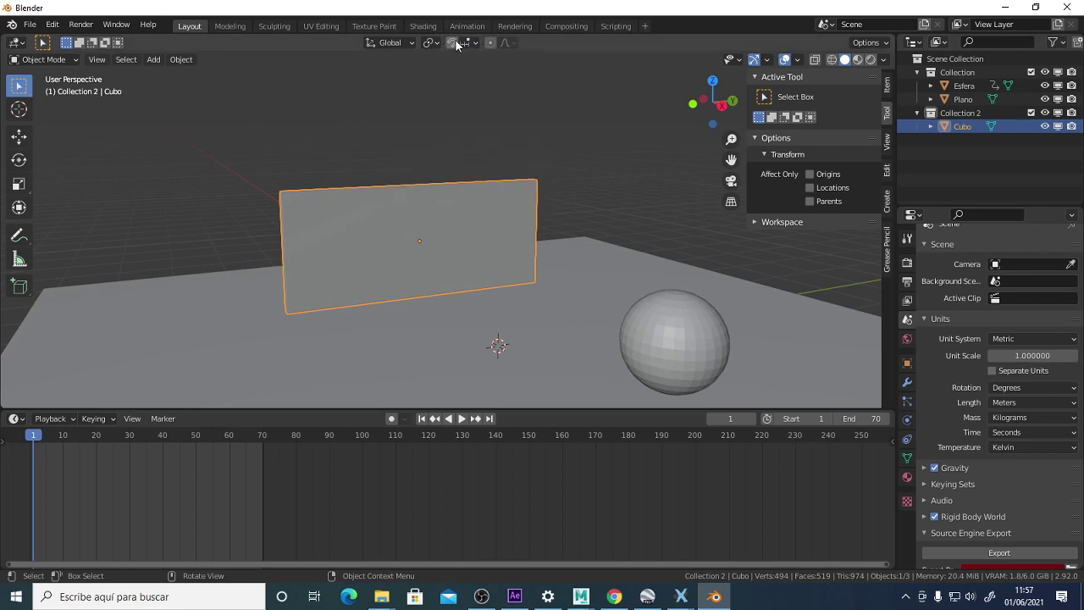
Set snapping to Face and enable it for moving objects.
left_click(476, 42)
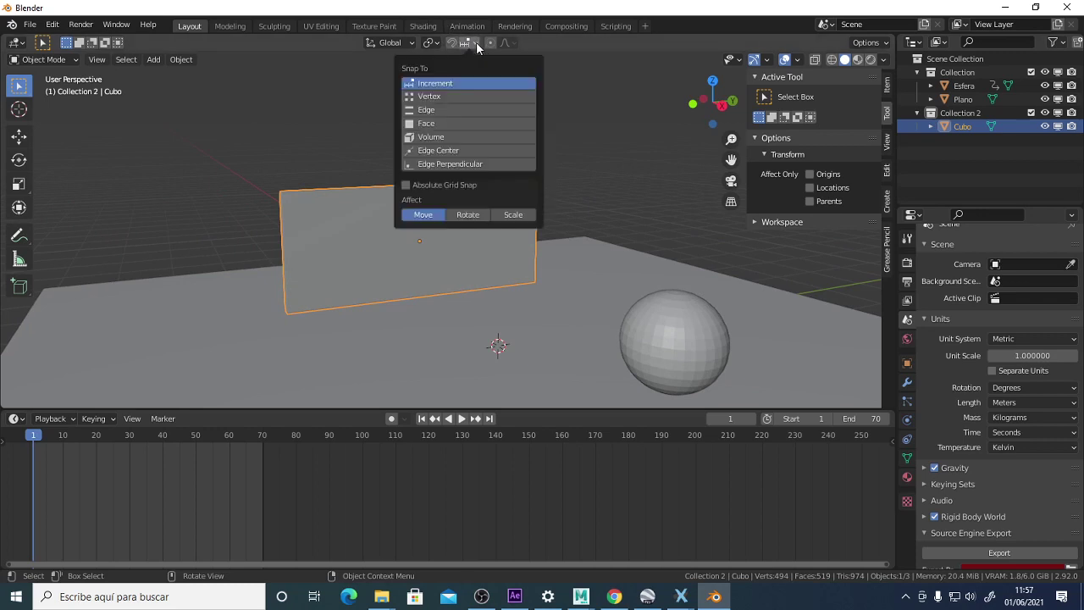
left_click(443, 123)
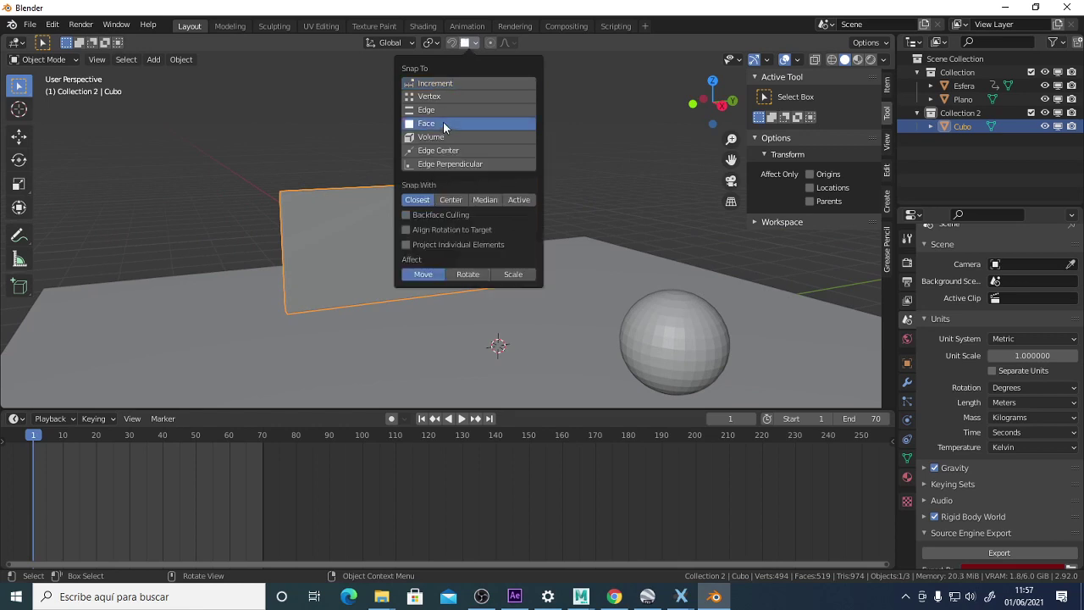
left_click(452, 42)
mouse_move(457, 269)
middle_mouse_down()
mouse_move(448, 266)
mouse_move(472, 268)
middle_mouse_up()
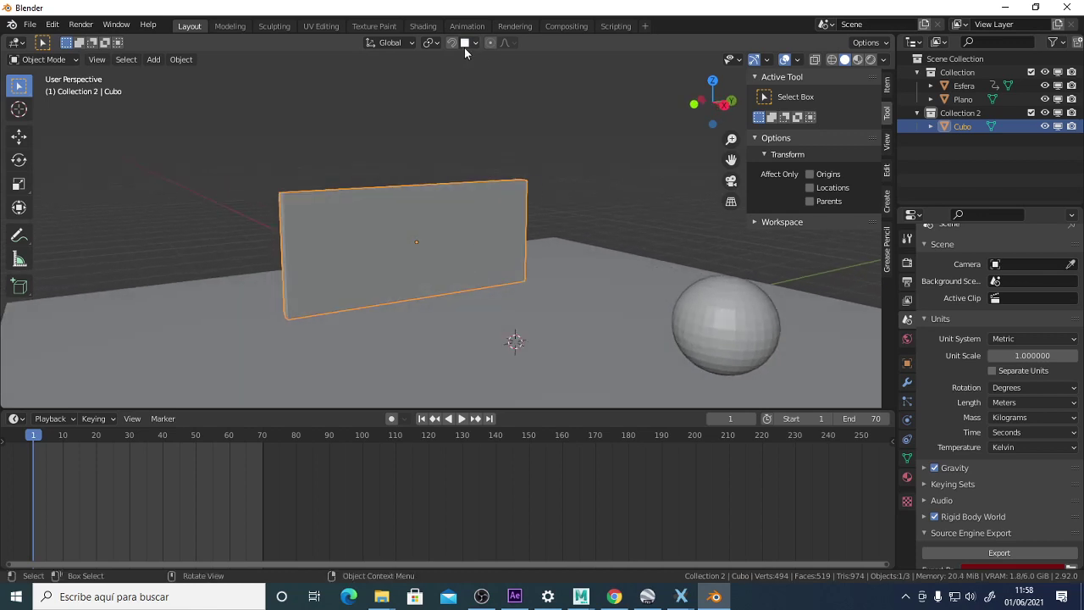
middle_click_drag(482, 116, 454, 233)
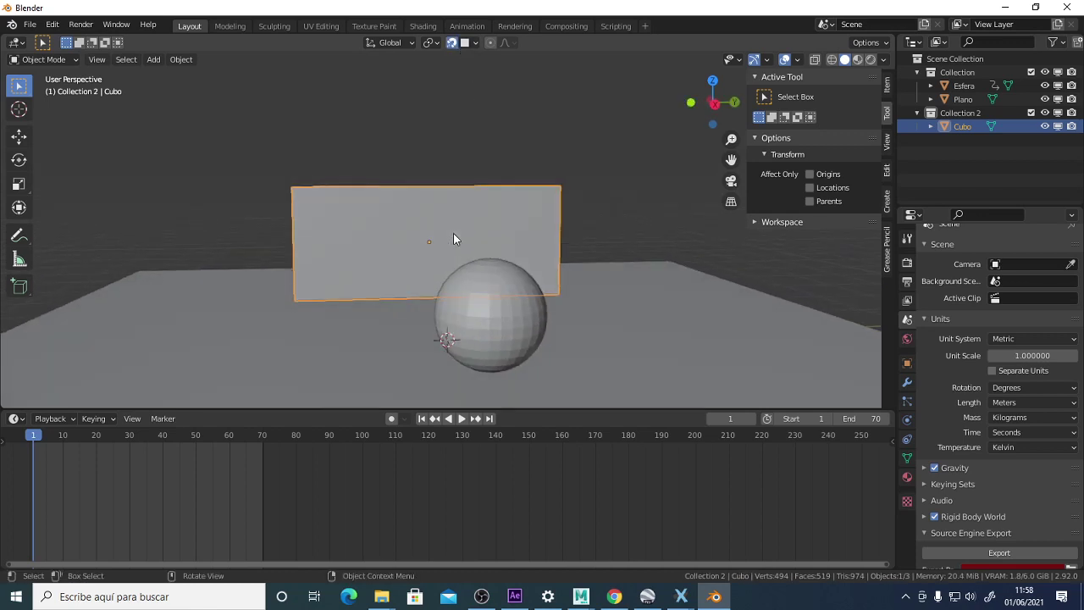
Select the sphere in front of the wall and hide it in the viewport.
left_click(537, 307)
key("h")
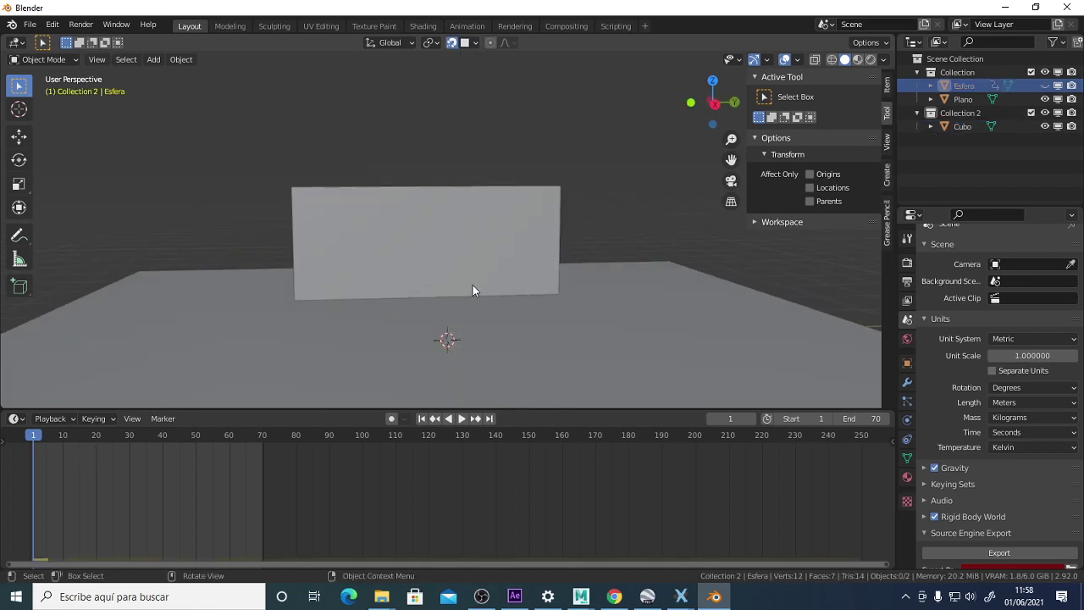
key("KP_1")
key("KP_3")
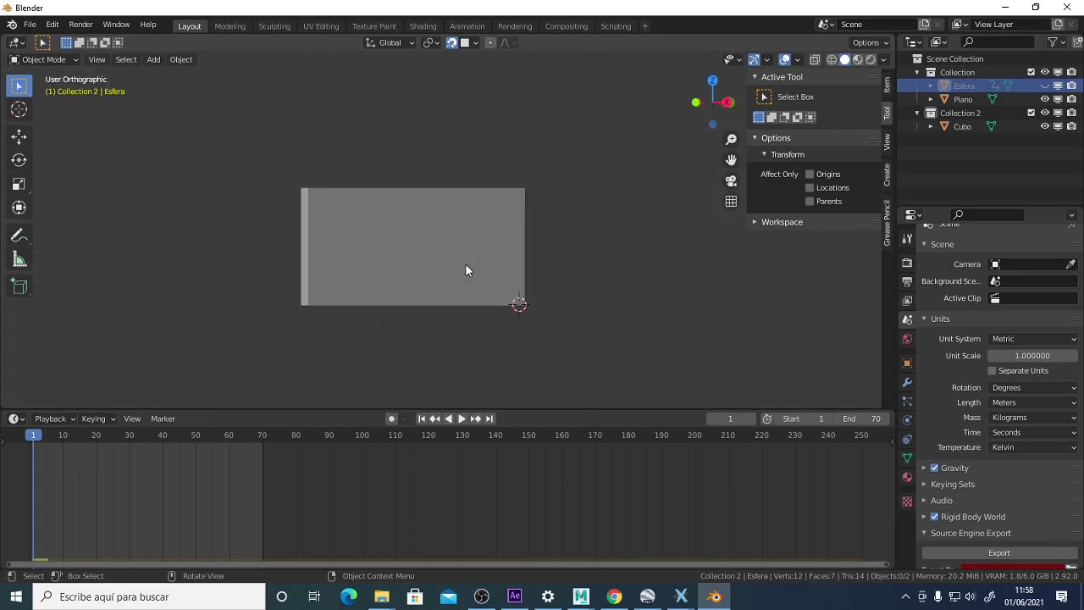
middle_click_drag(303, 296, 368, 295)
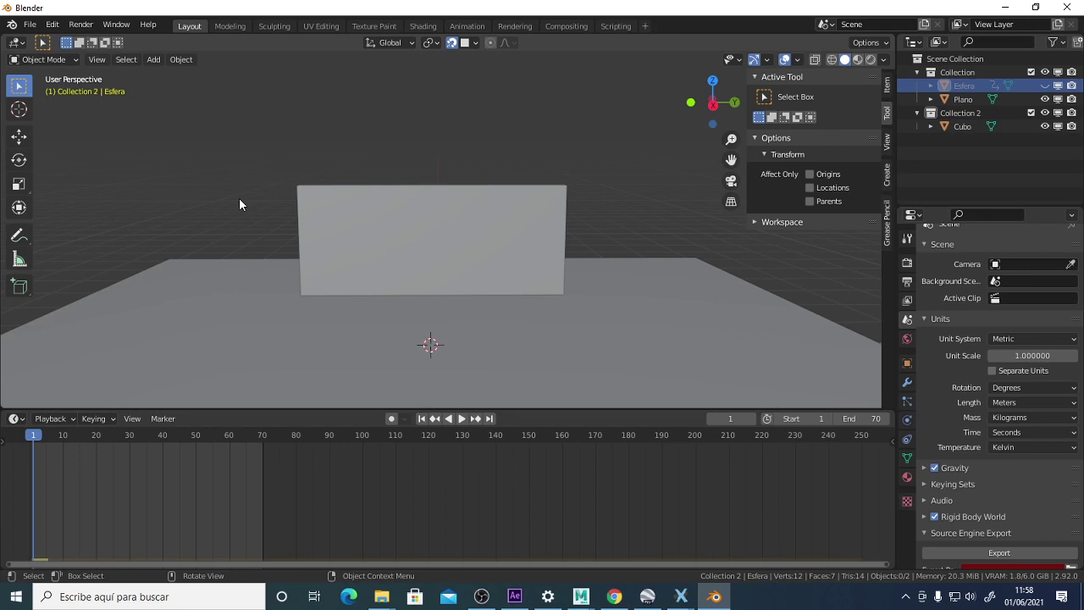
middle_click_drag(393, 165, 516, 160)
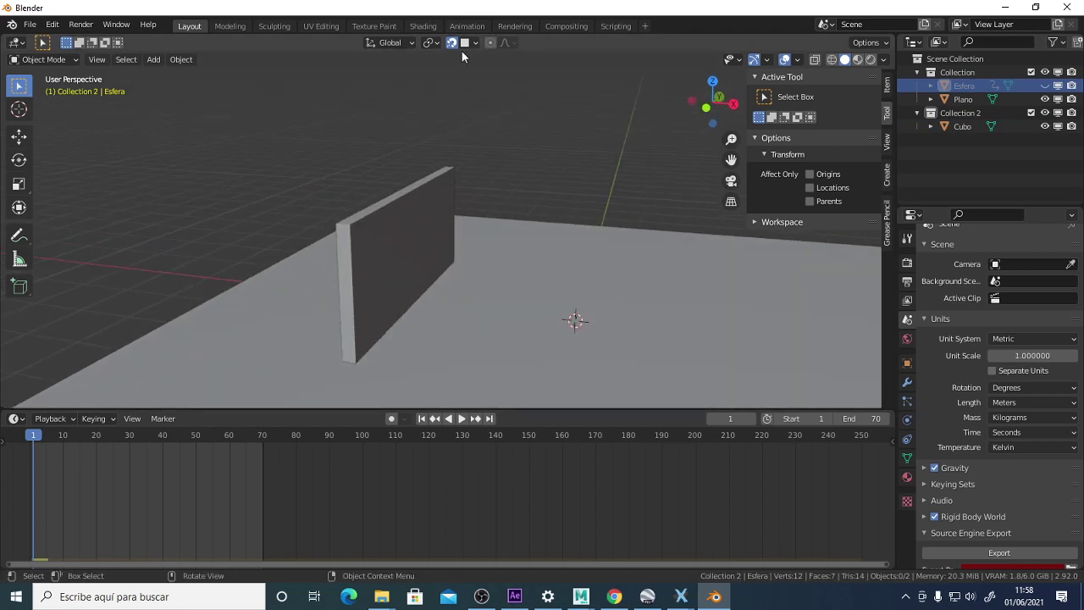
Examine the wall in perspective, top and back views, and settle on the right orthographic view facing its broad side.
left_click(452, 42)
left_click(475, 42)
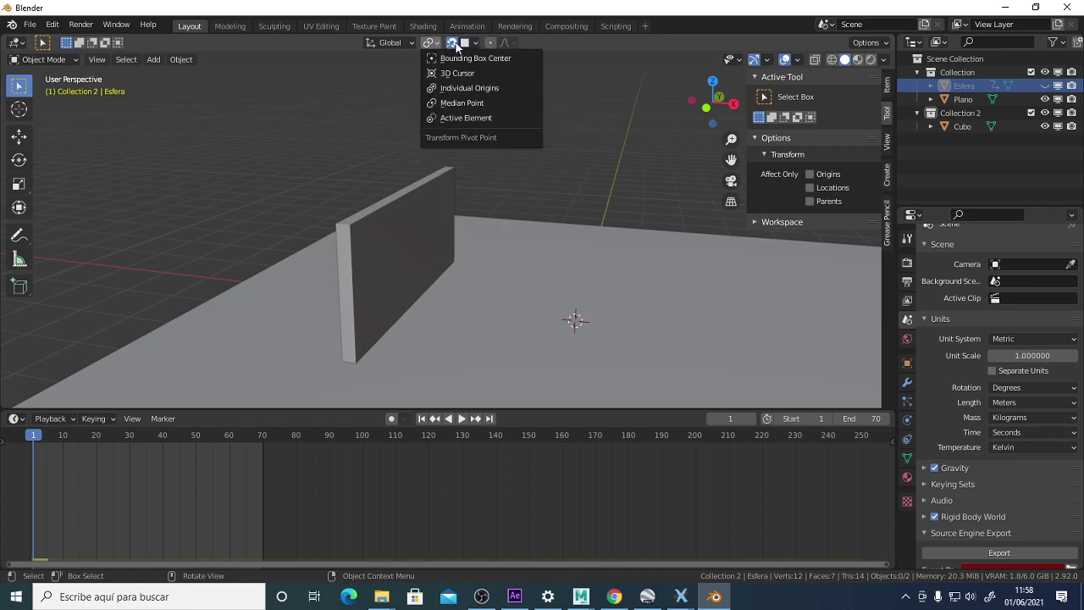
middle_click_drag(657, 219, 525, 204)
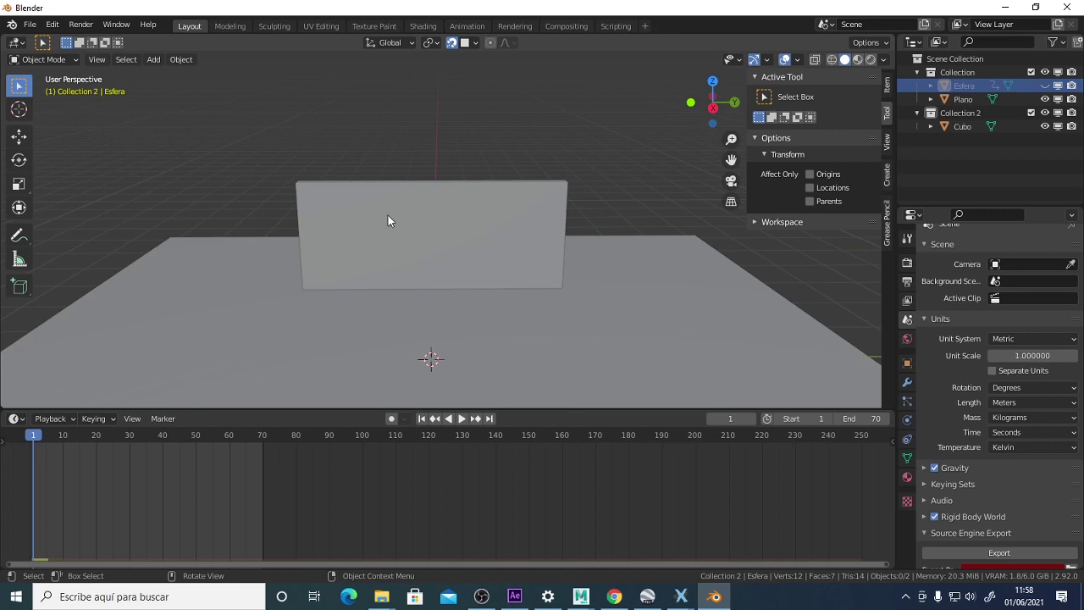
key("KP_3")
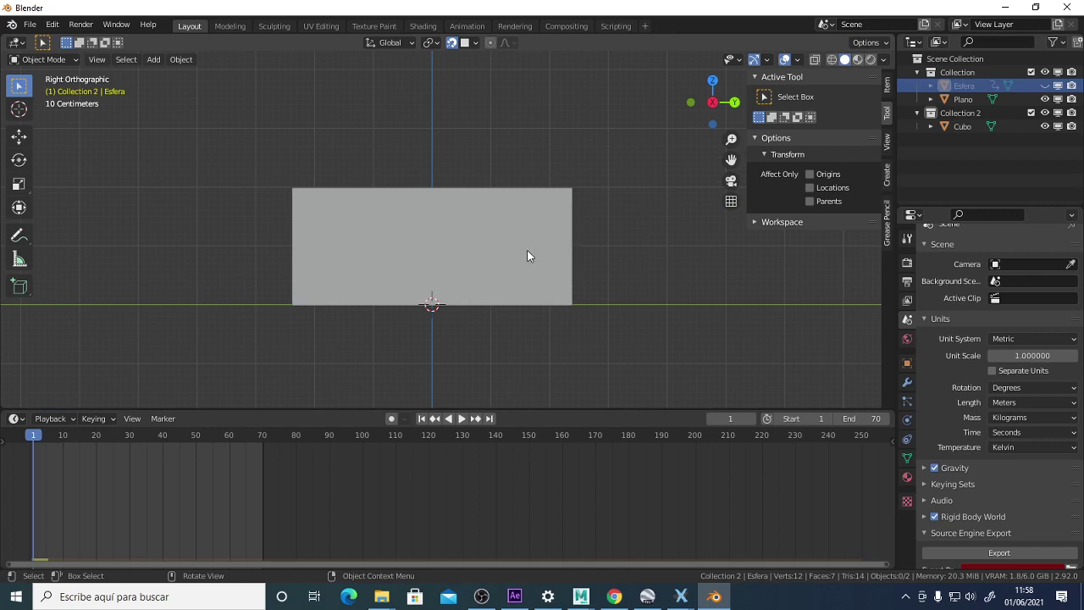
key("KP_1")
key("KP_3")
key("KP_8")
key("KP_8")
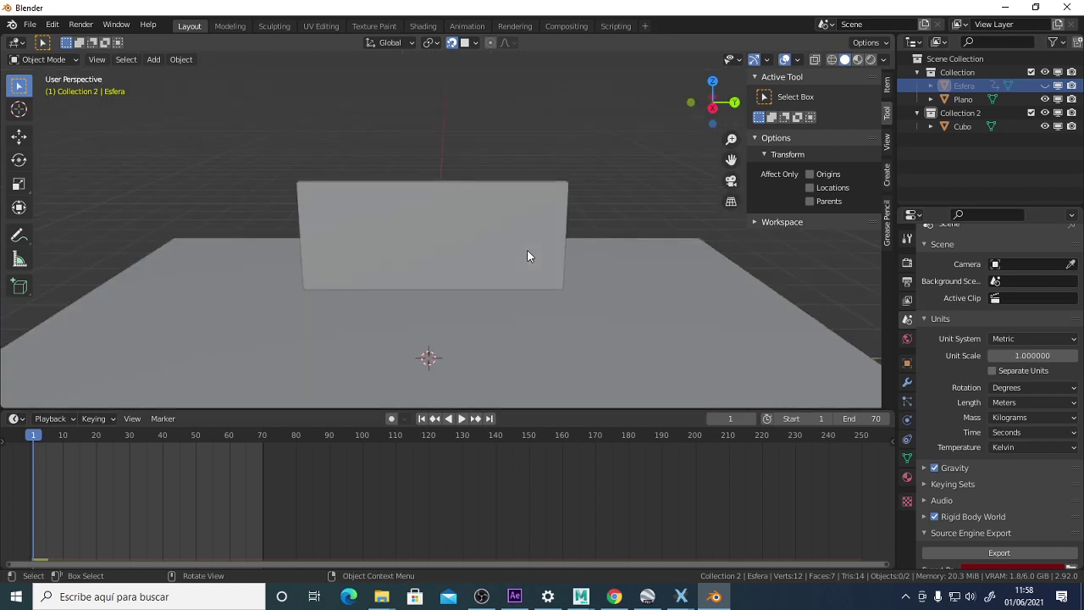
key("KP_3")
key("KP_7")
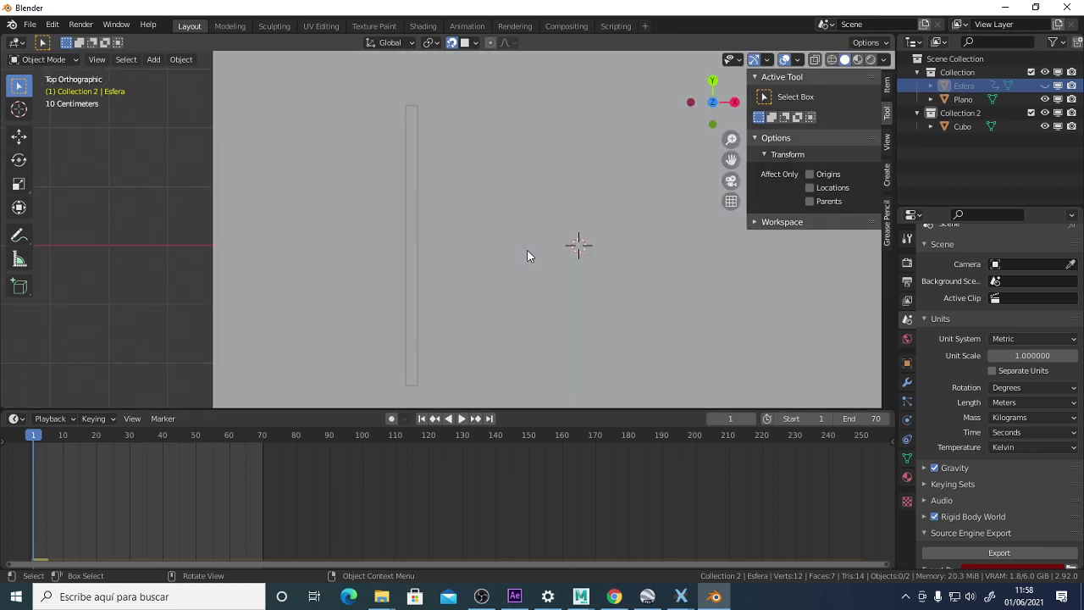
key("KP_1")
key("ctrl+KP_1")
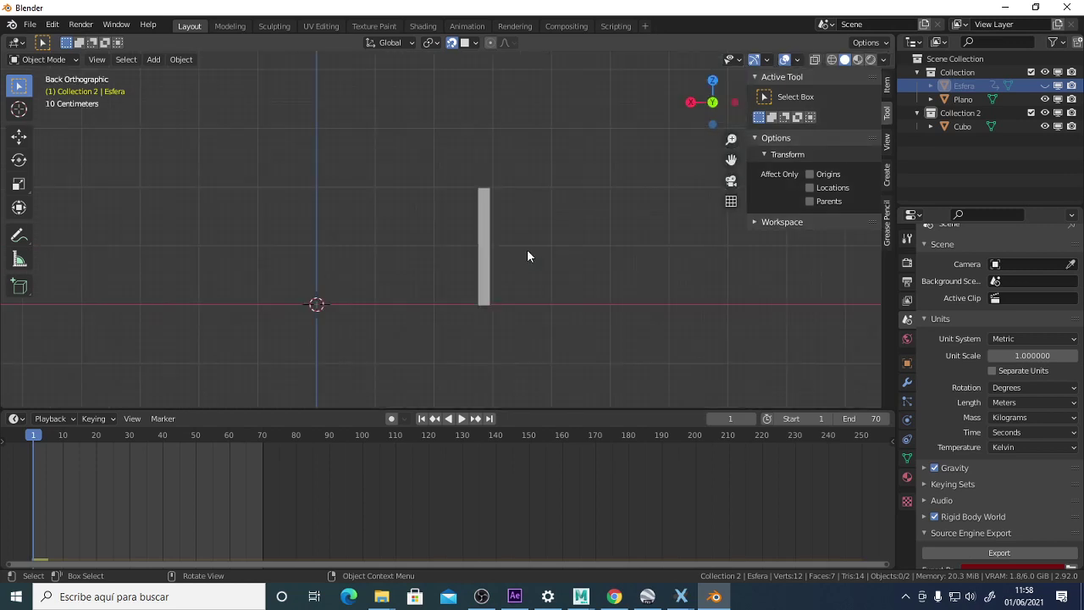
key("KP_3")
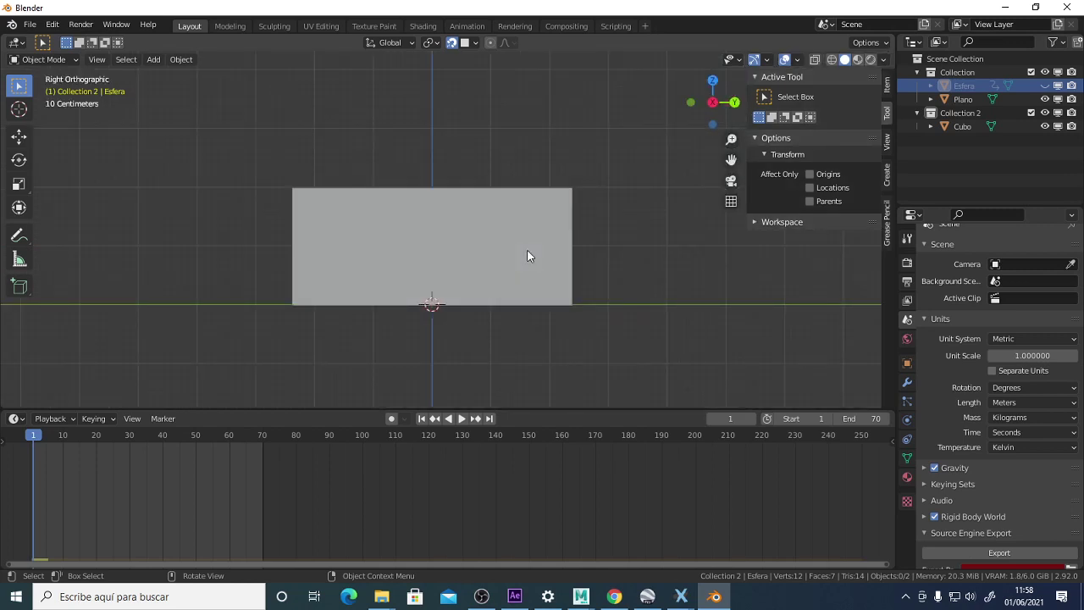
Draw a small closed loop near the centre of the wall with the freehand Annotate tool.
left_click(15, 238)
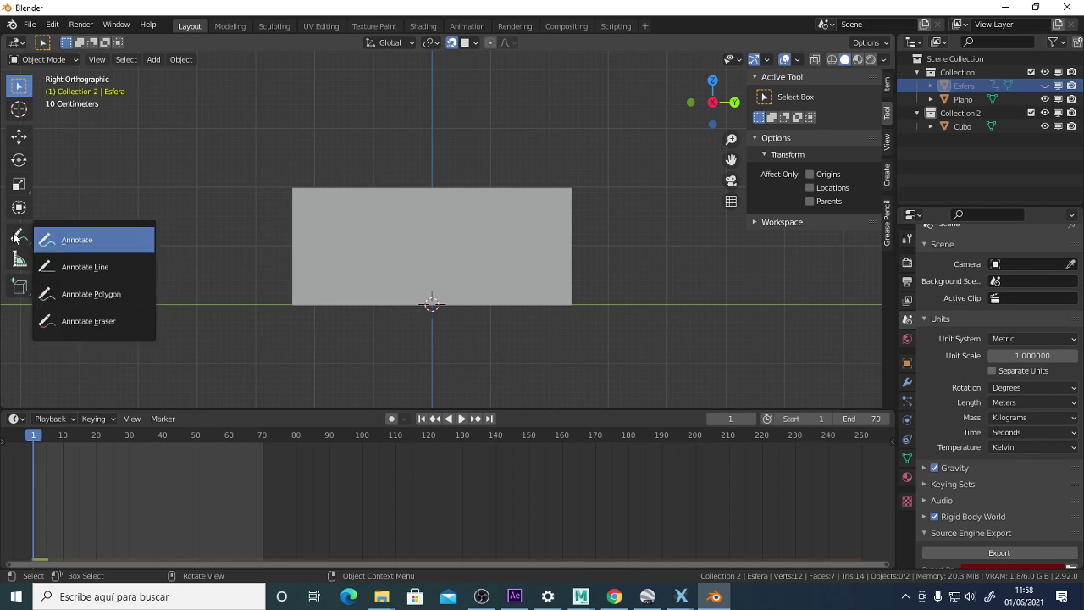
left_click(64, 242)
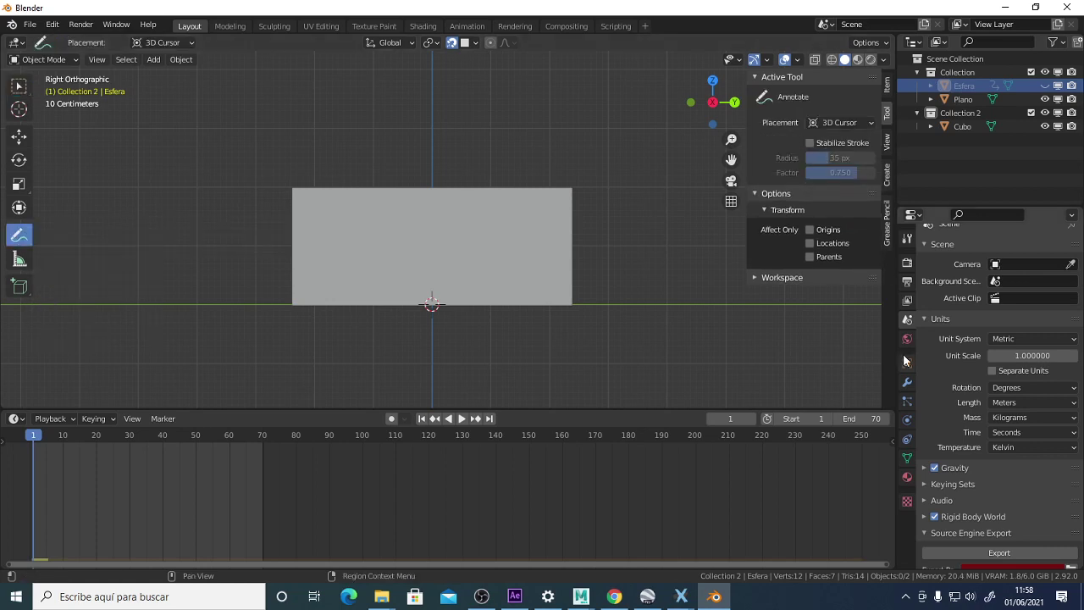
left_click(784, 277)
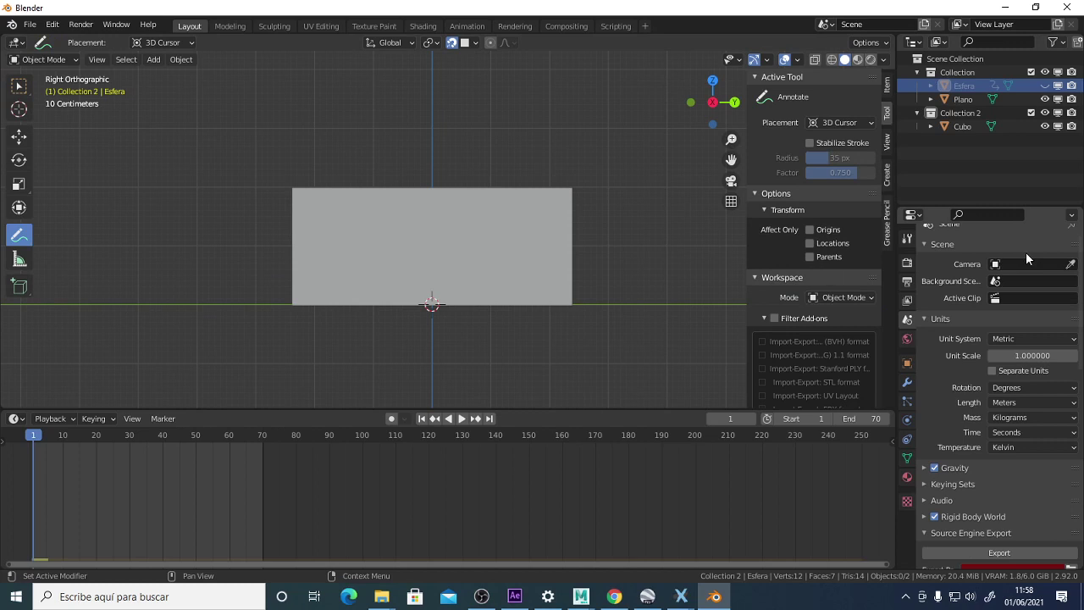
left_click(786, 278)
left_click(887, 142)
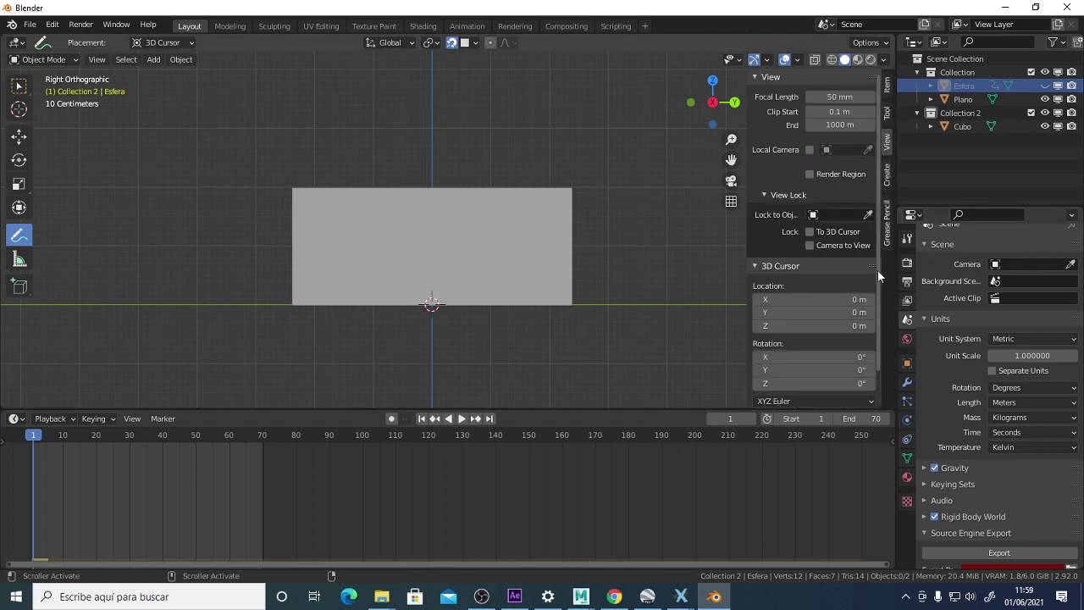
scroll(877, 276, "down", 2)
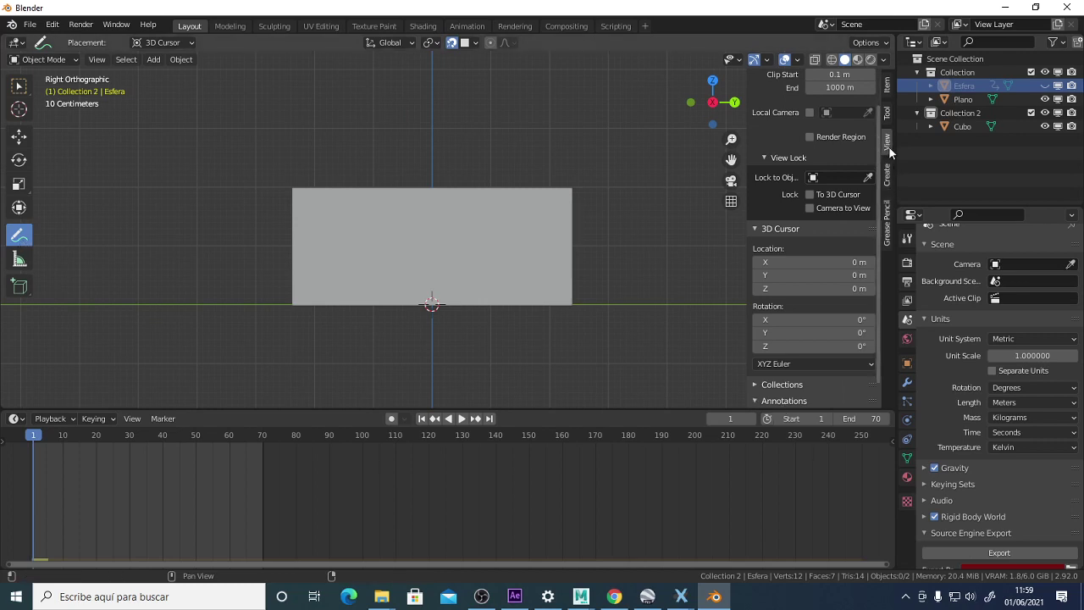
left_click(784, 401)
scroll(824, 353, "down", 1)
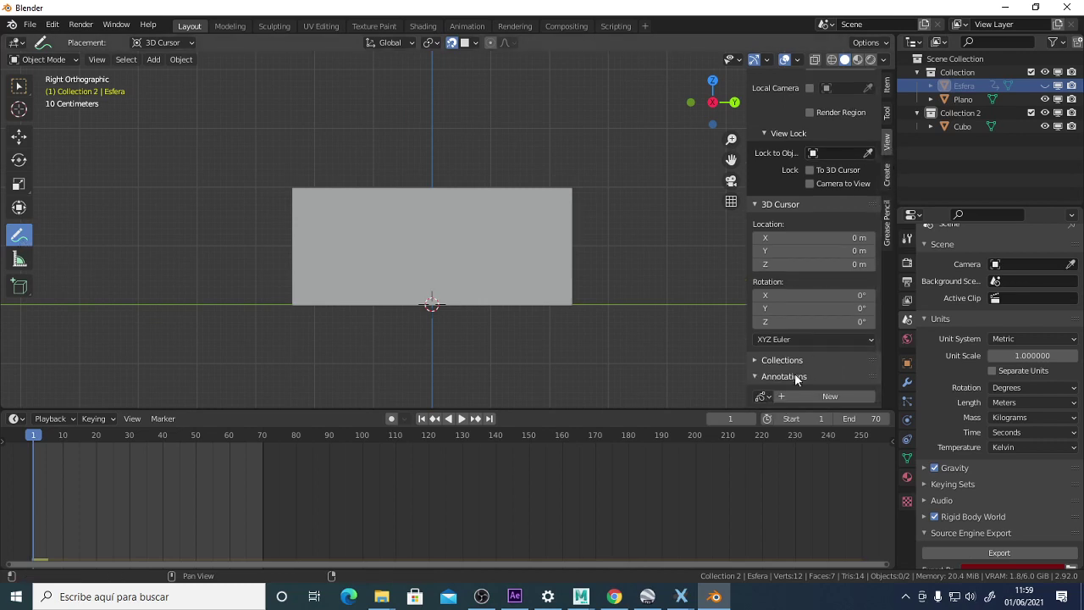
left_click(432, 248)
mouse_move(432, 248)
left_mouse_down()
mouse_move(452, 233)
mouse_move(444, 254)
mouse_move(442, 233)
left_mouse_up()
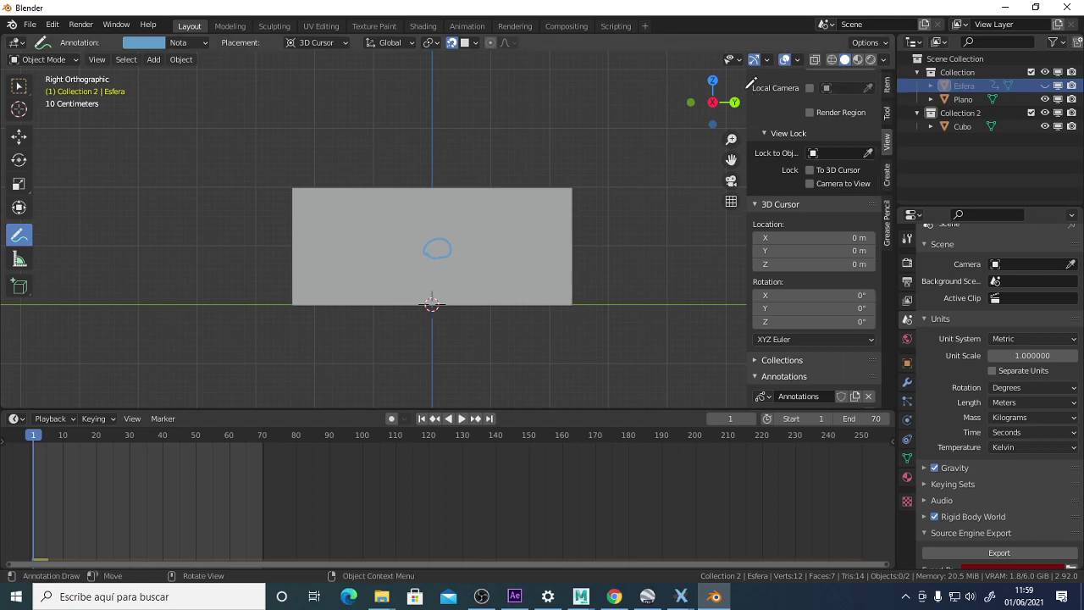
Collapse and restore the viewport sidebar, and display the settings of the Nota annotation layer.
left_click_drag(743, 89, 893, 79)
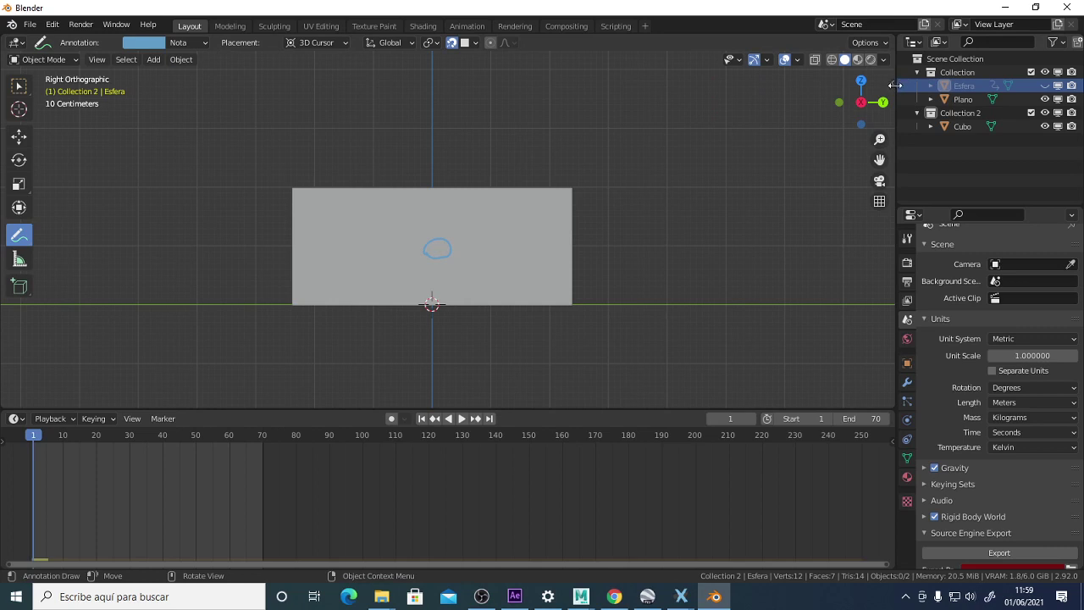
key("n")
key("n")
key("n")
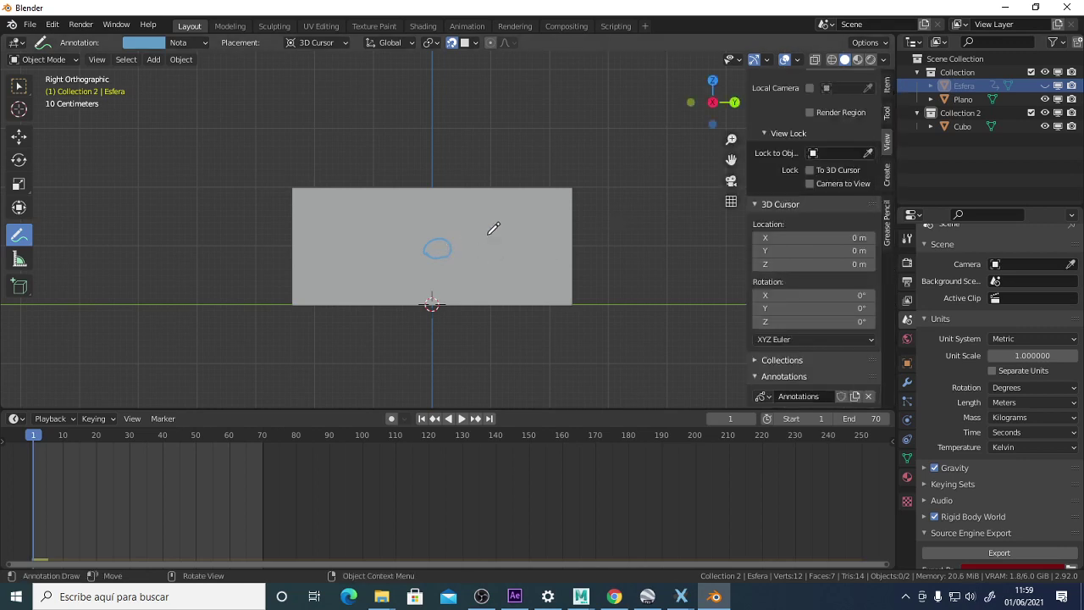
scroll(874, 334, "down", 1)
scroll(874, 330, "down", 2)
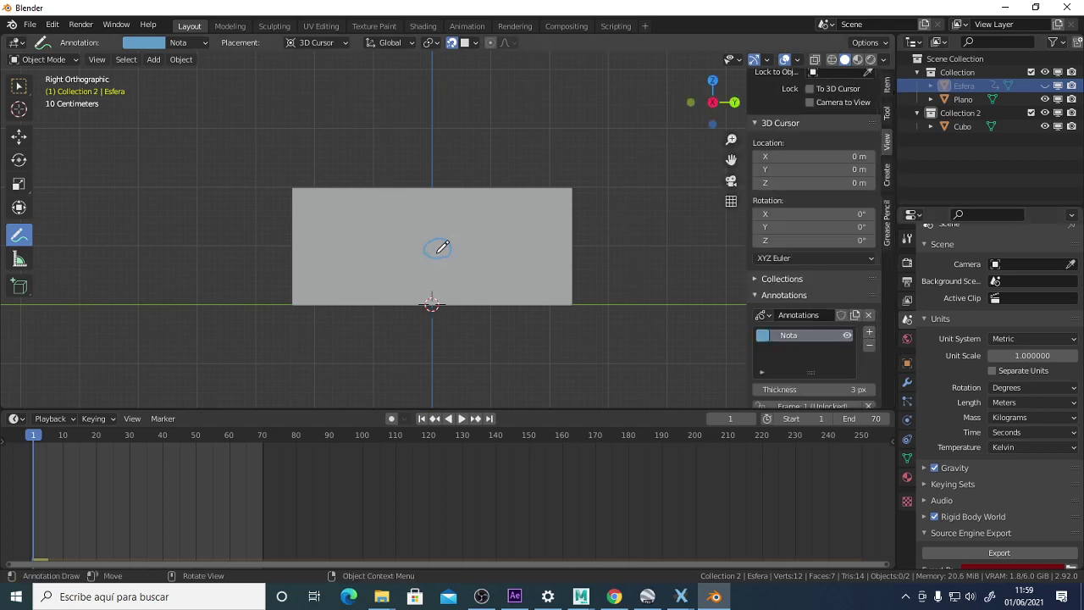
Annotate a fracture pattern on the wall with crack lines radiating from the central loop past the edges and irregular strokes connecting them.
left_click_drag(434, 253, 288, 311)
mouse_move(439, 254)
left_mouse_down()
mouse_move(442, 316)
mouse_move(475, 274)
mouse_move(530, 310)
mouse_move(519, 284)
mouse_move(572, 290)
left_mouse_up()
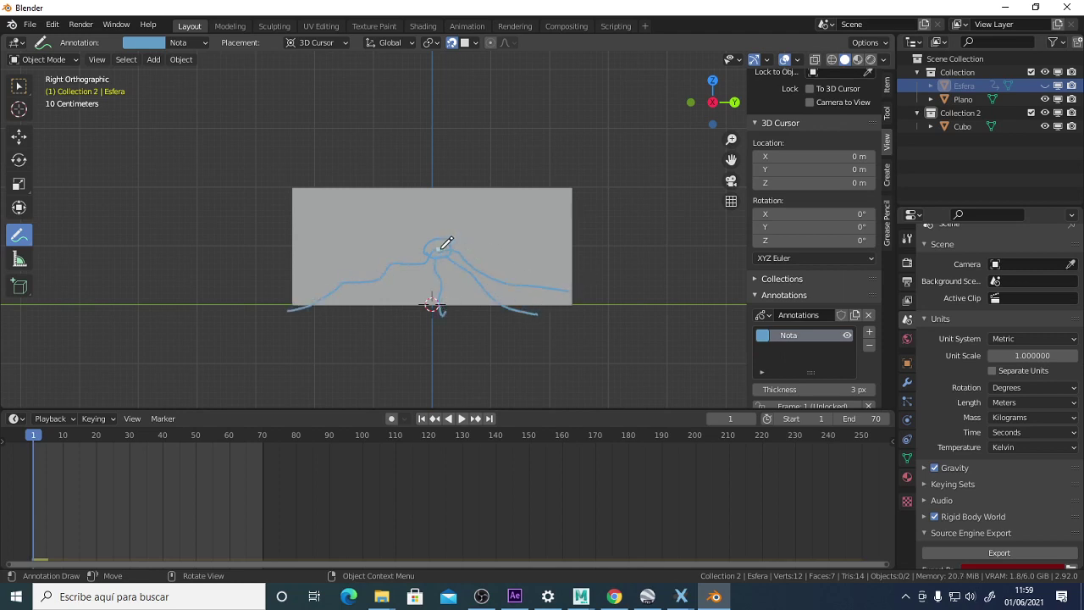
left_click_drag(447, 245, 604, 236)
left_click_drag(449, 271, 333, 246)
mouse_move(438, 230)
left_mouse_down()
mouse_move(323, 167)
mouse_move(494, 180)
mouse_move(715, 125)
left_mouse_up()
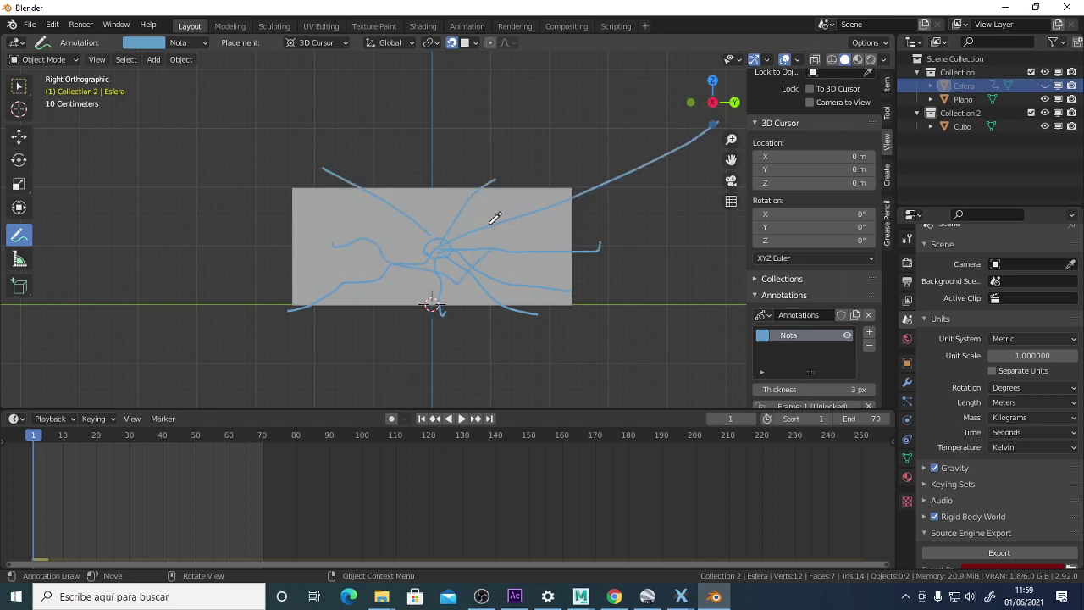
left_click_drag(460, 237, 332, 214)
mouse_move(259, 201)
left_mouse_down()
mouse_move(351, 230)
mouse_move(411, 236)
mouse_move(330, 281)
mouse_move(363, 240)
left_mouse_up()
mouse_move(371, 197)
left_mouse_down()
mouse_move(480, 214)
mouse_move(530, 231)
left_mouse_up()
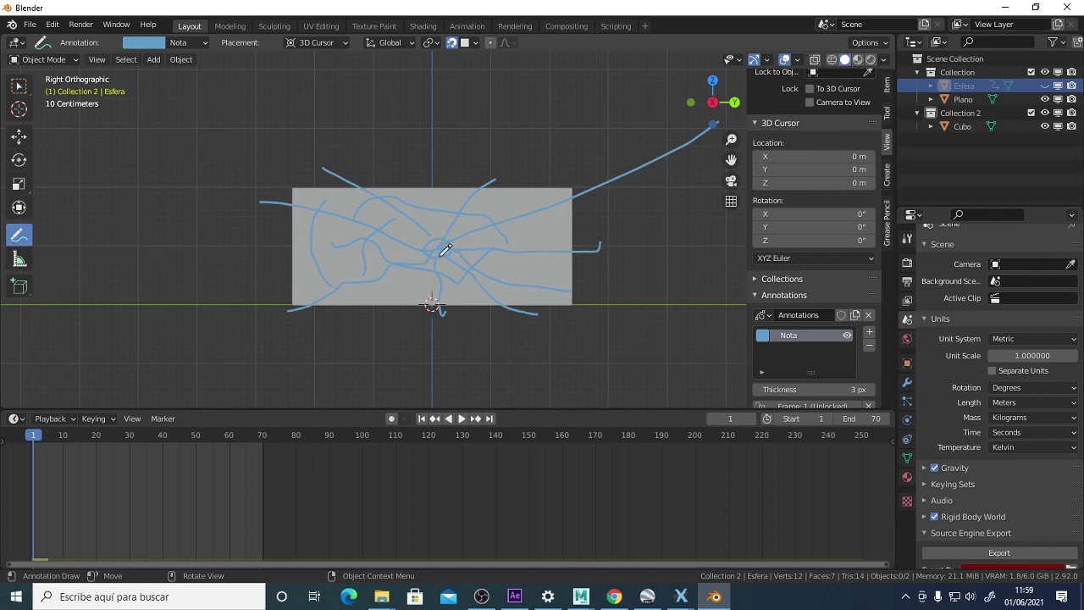
left_click_drag(413, 294, 376, 328)
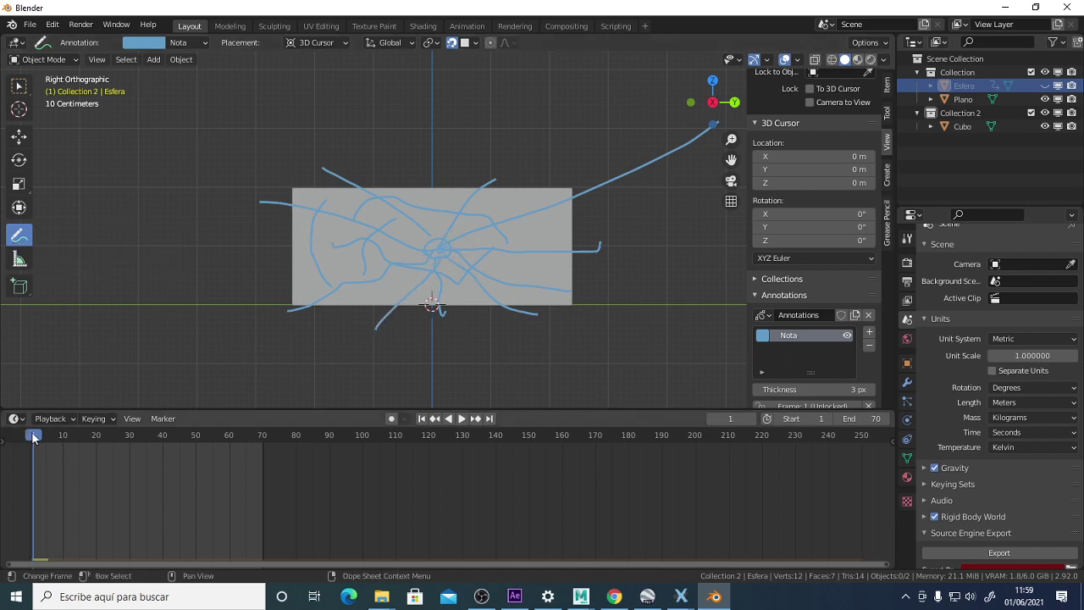